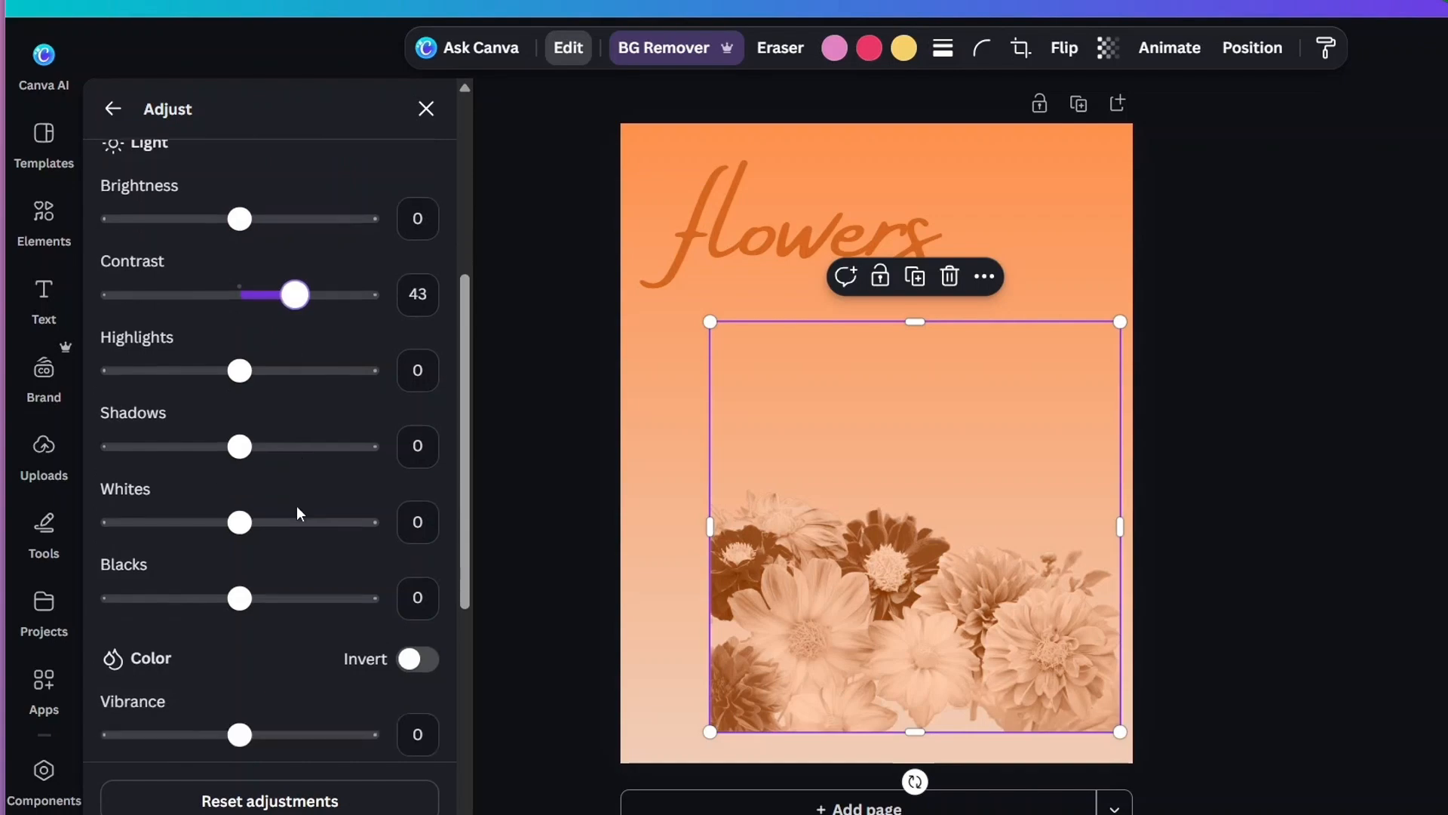
drag(240, 548, 179, 544)
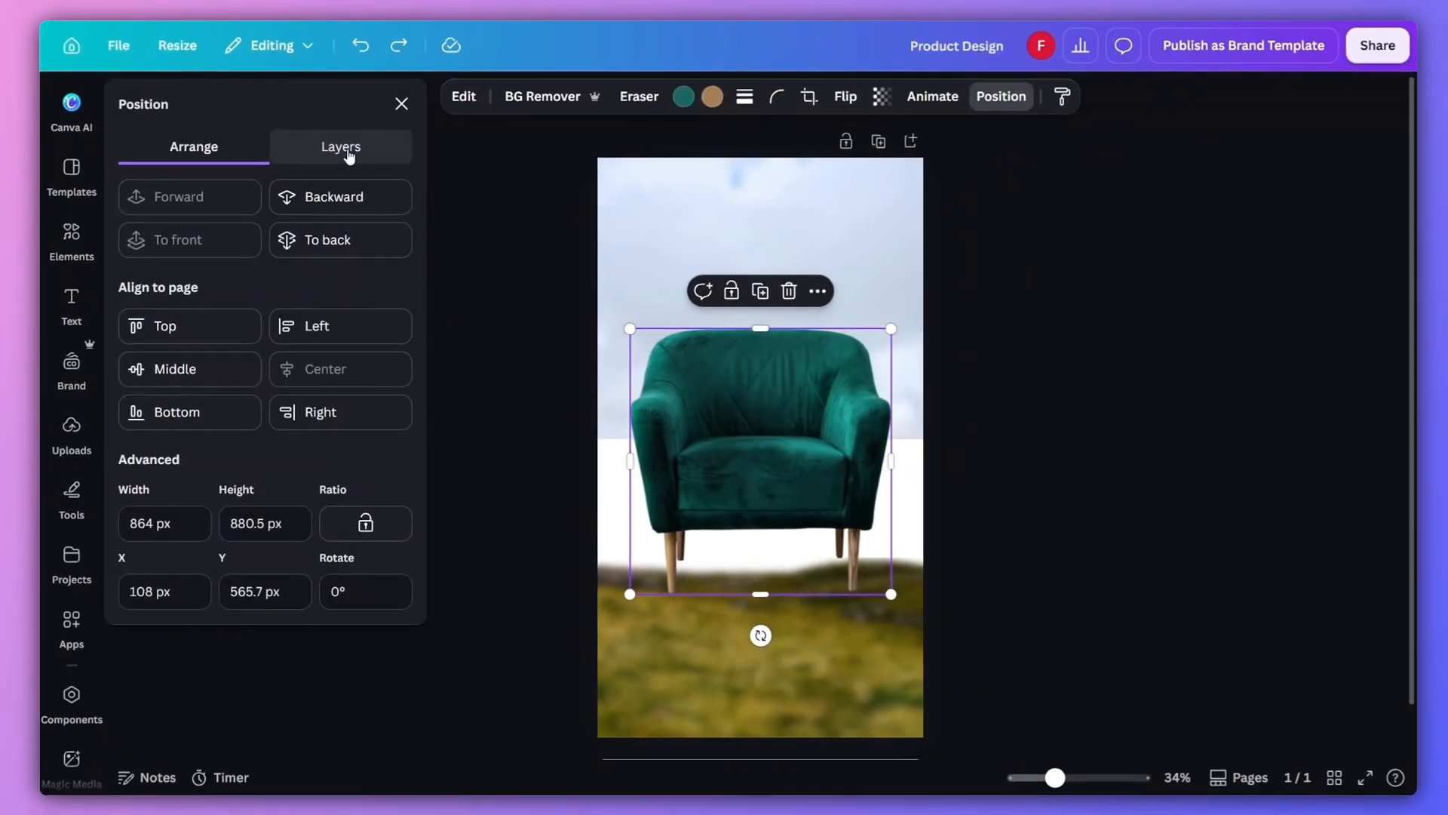
Move the green armchair layer below the grass layer in the product design's layer order
click(343, 146)
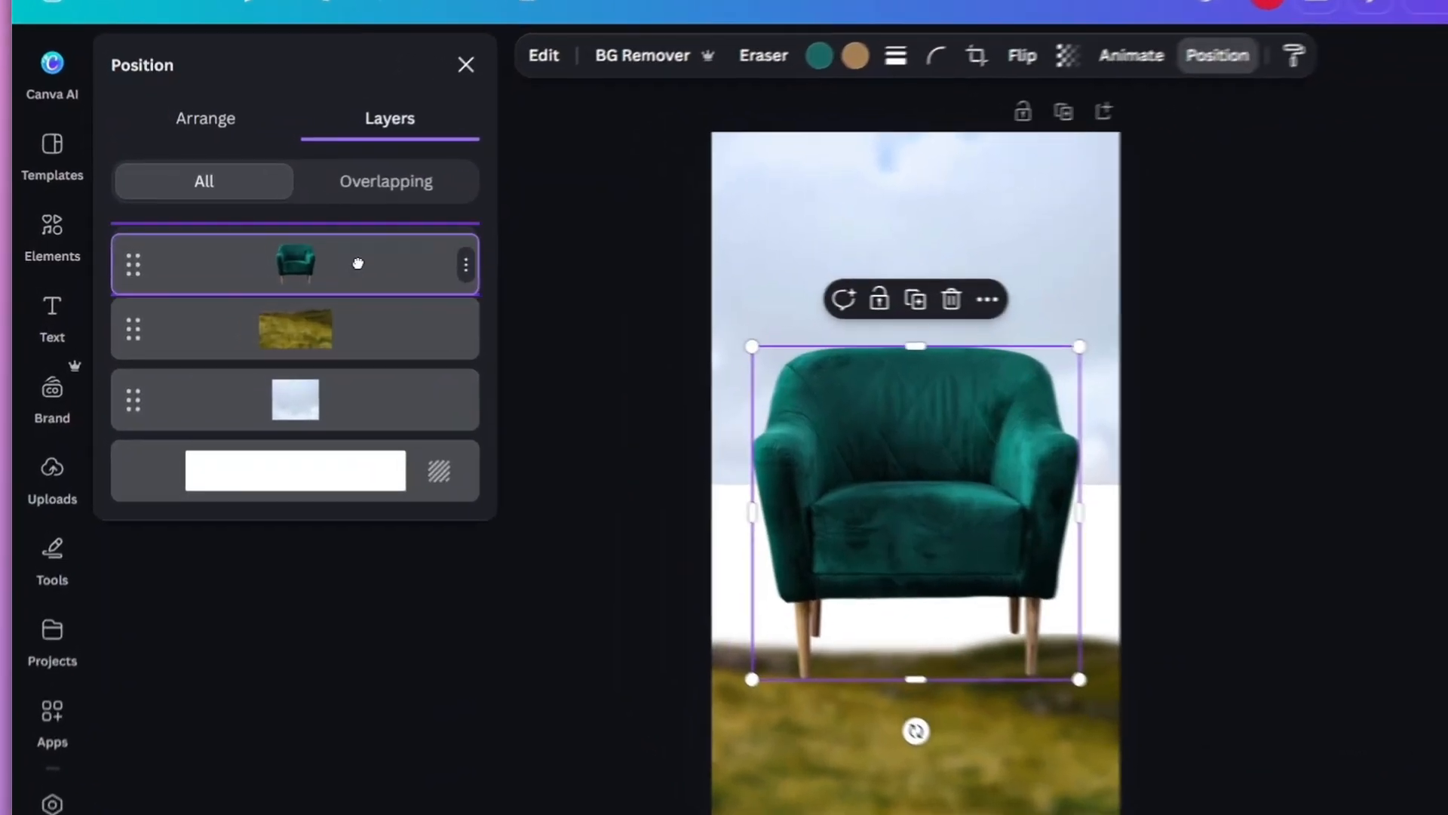
drag(357, 263, 359, 350)
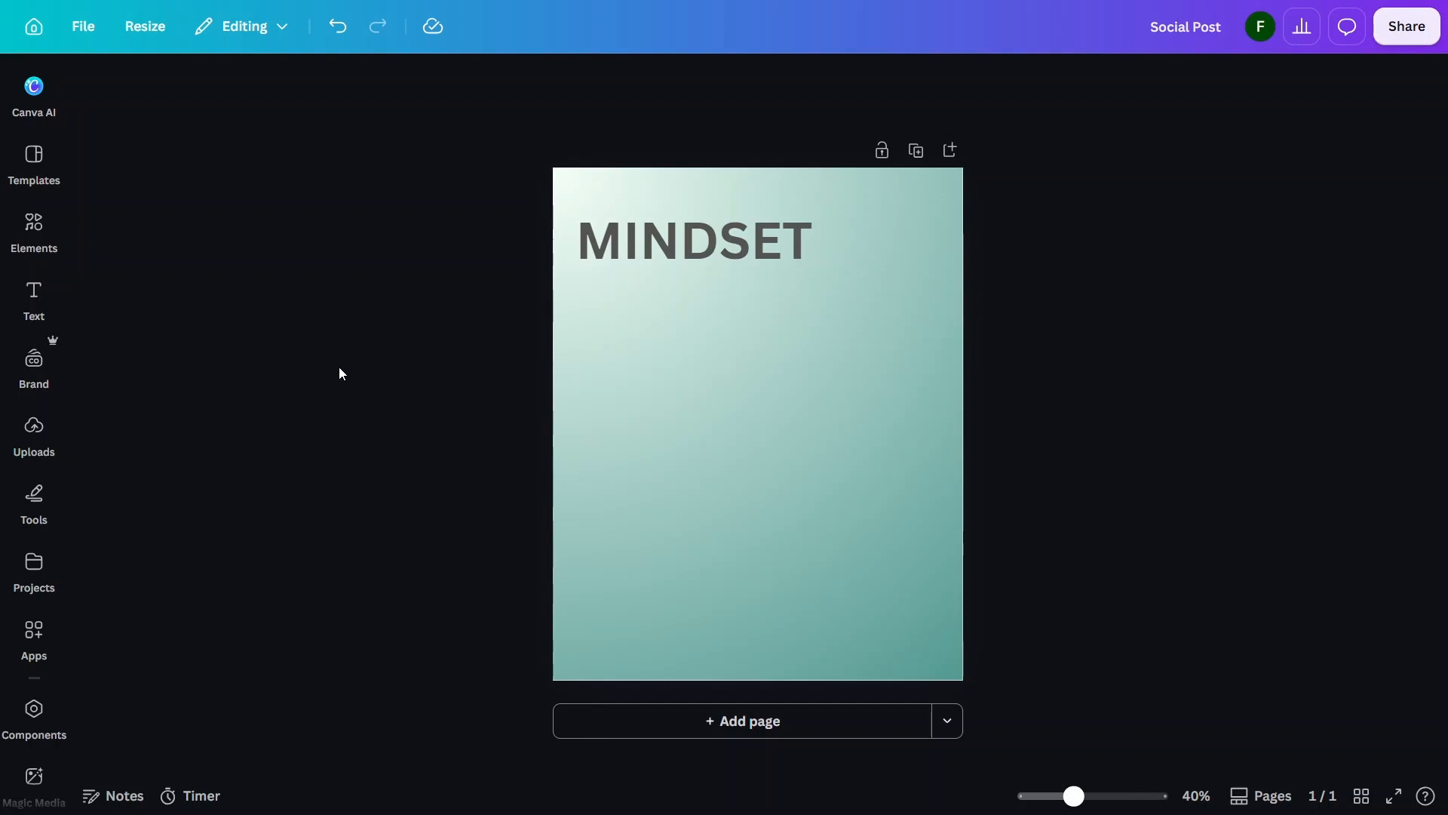
Search the elements library for a chess piece and add the black 3D rook to the MINDSET post
click(38, 235)
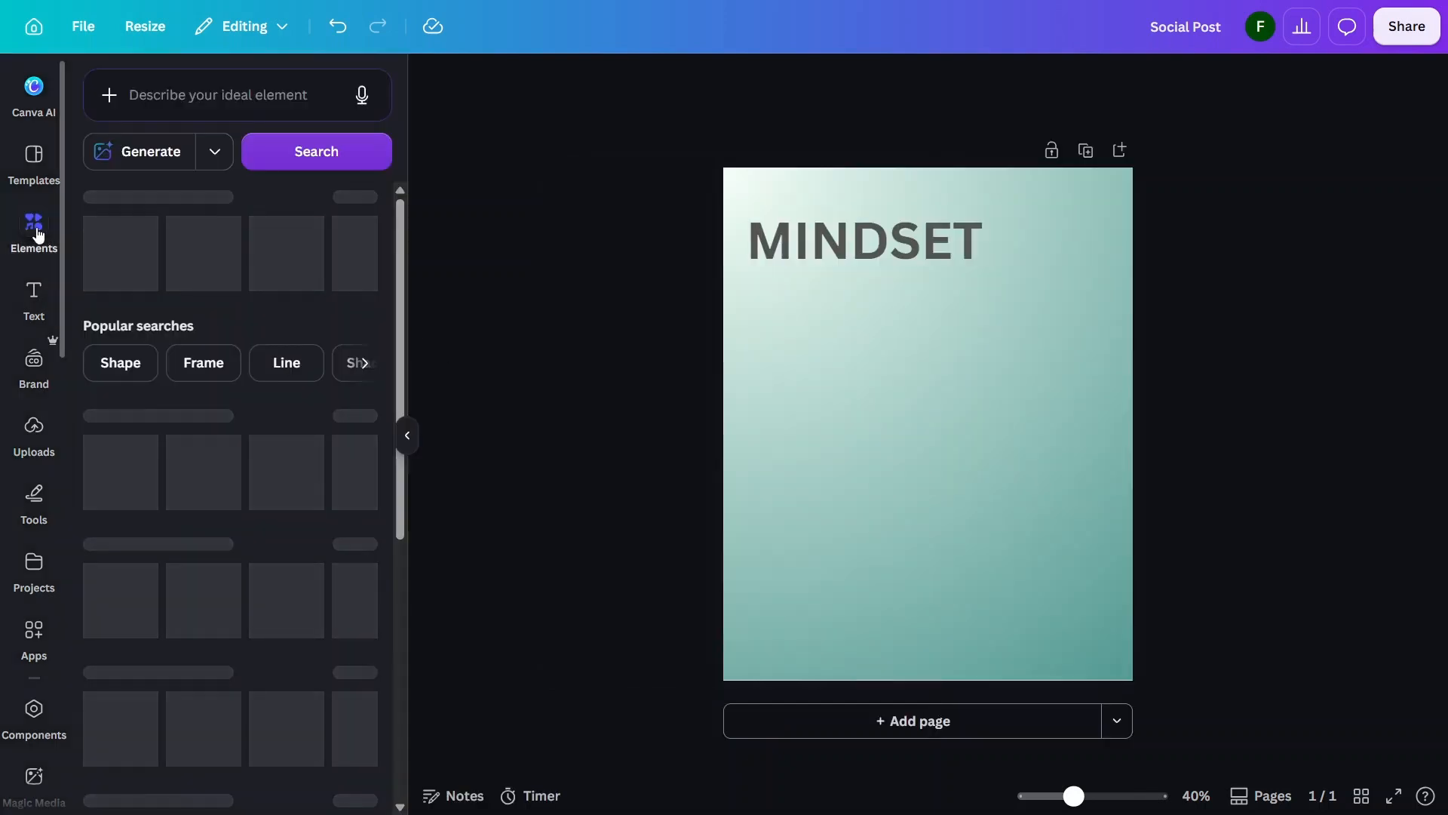
click(220, 92)
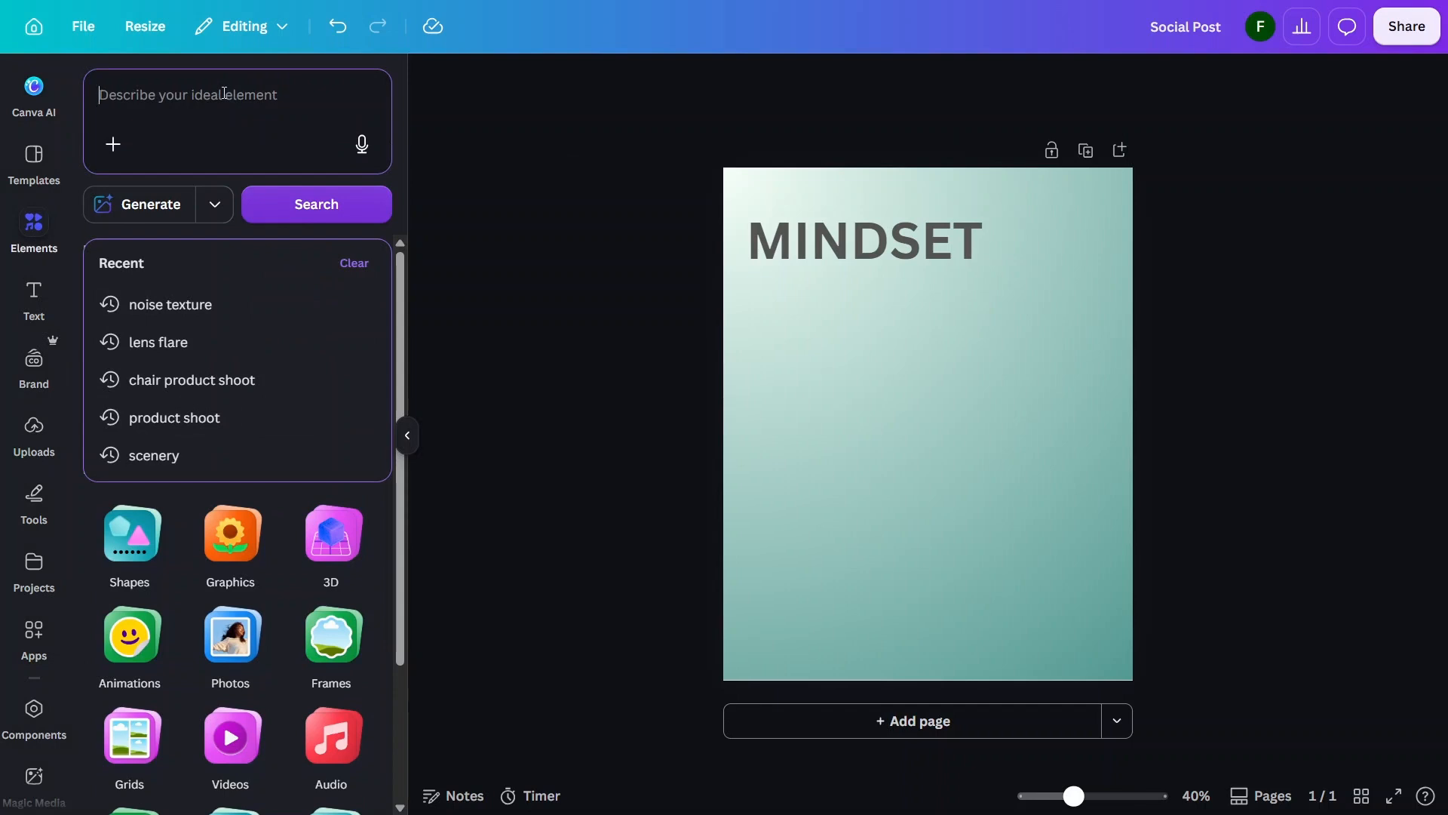
text(ch)
click(151, 633)
click(130, 528)
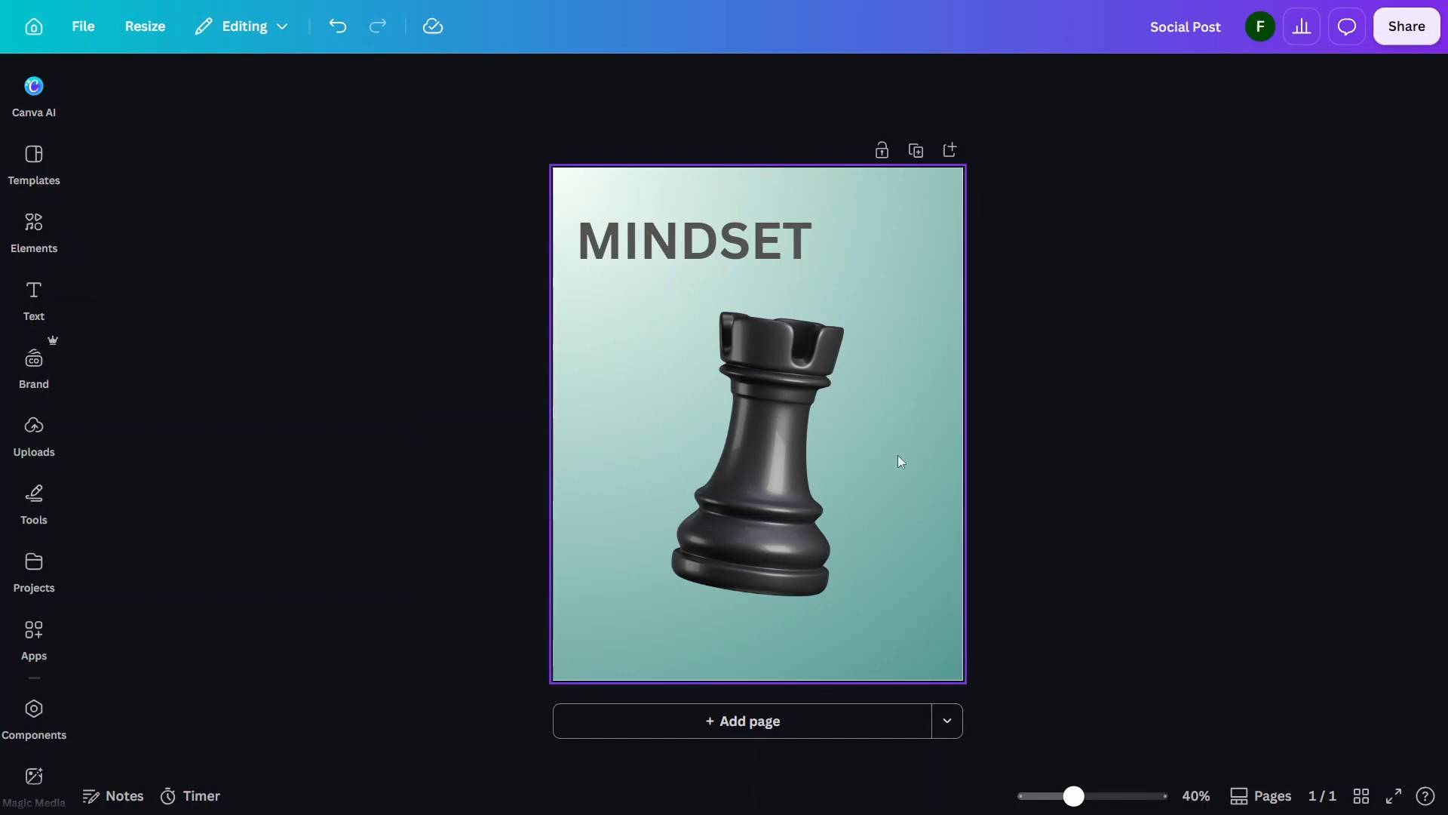
Apply the Duotone filter to the rook image
click(785, 438)
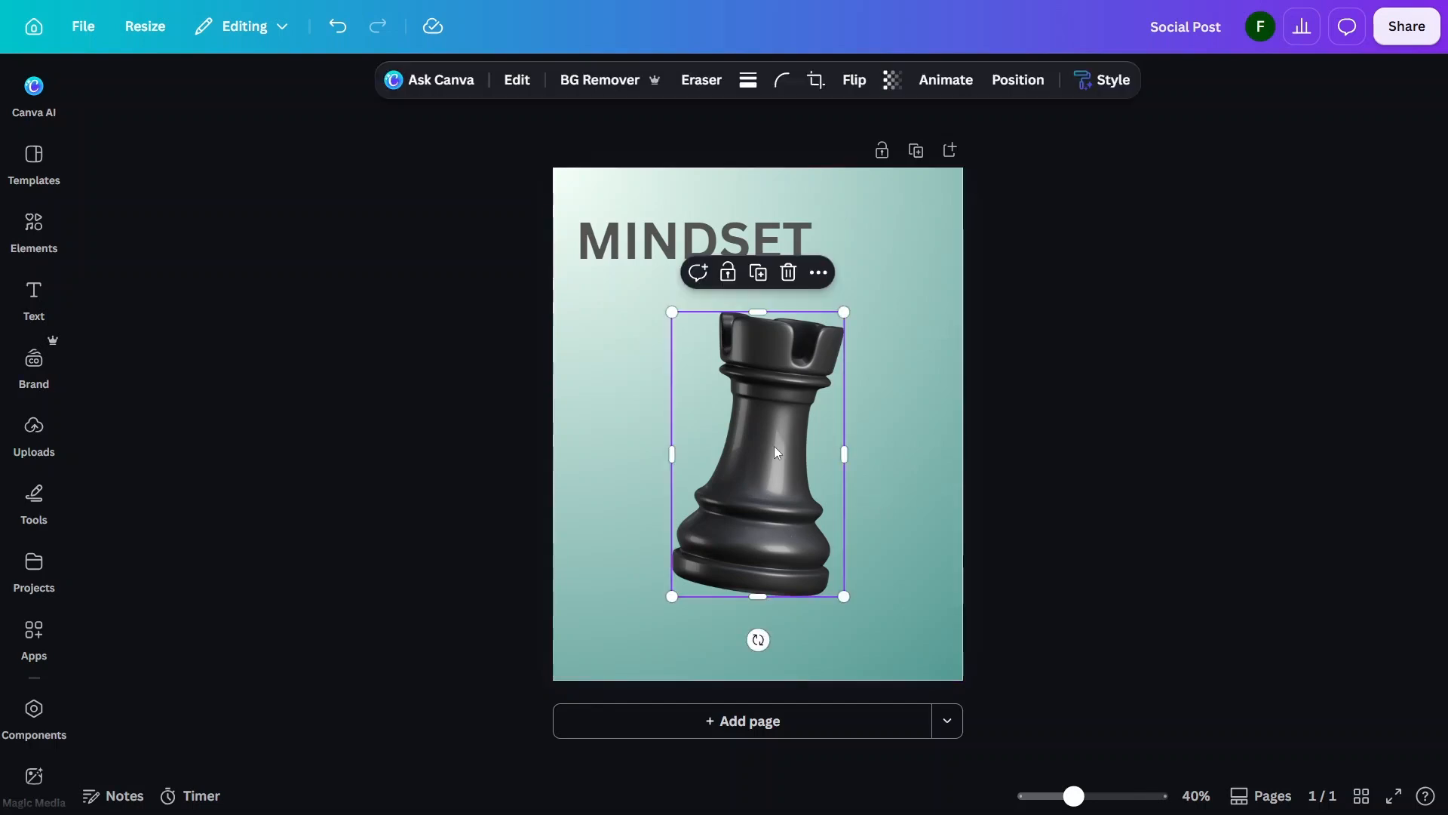
click(515, 82)
scroll(300, 478, down, 4)
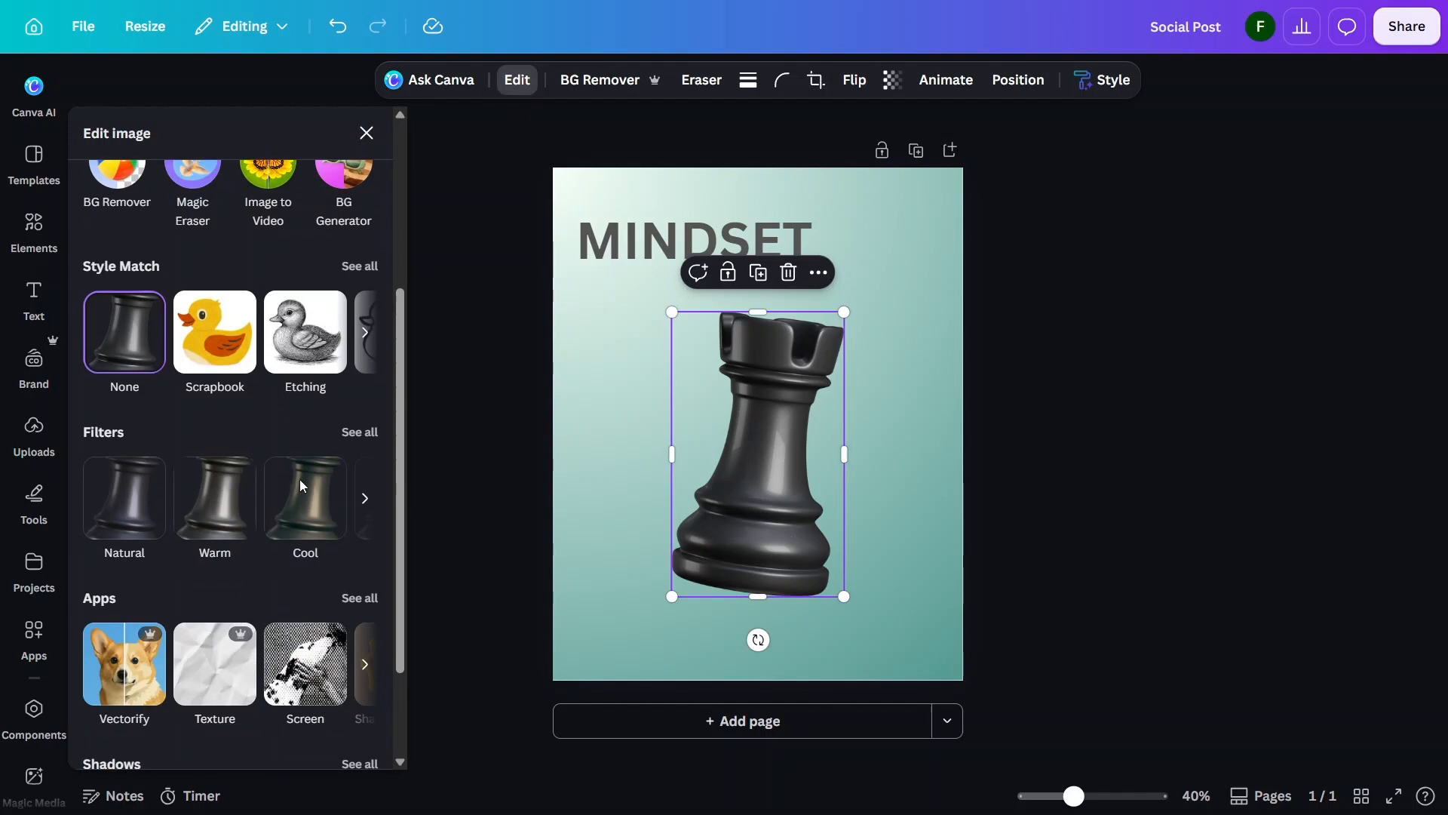
click(366, 503)
click(366, 503)
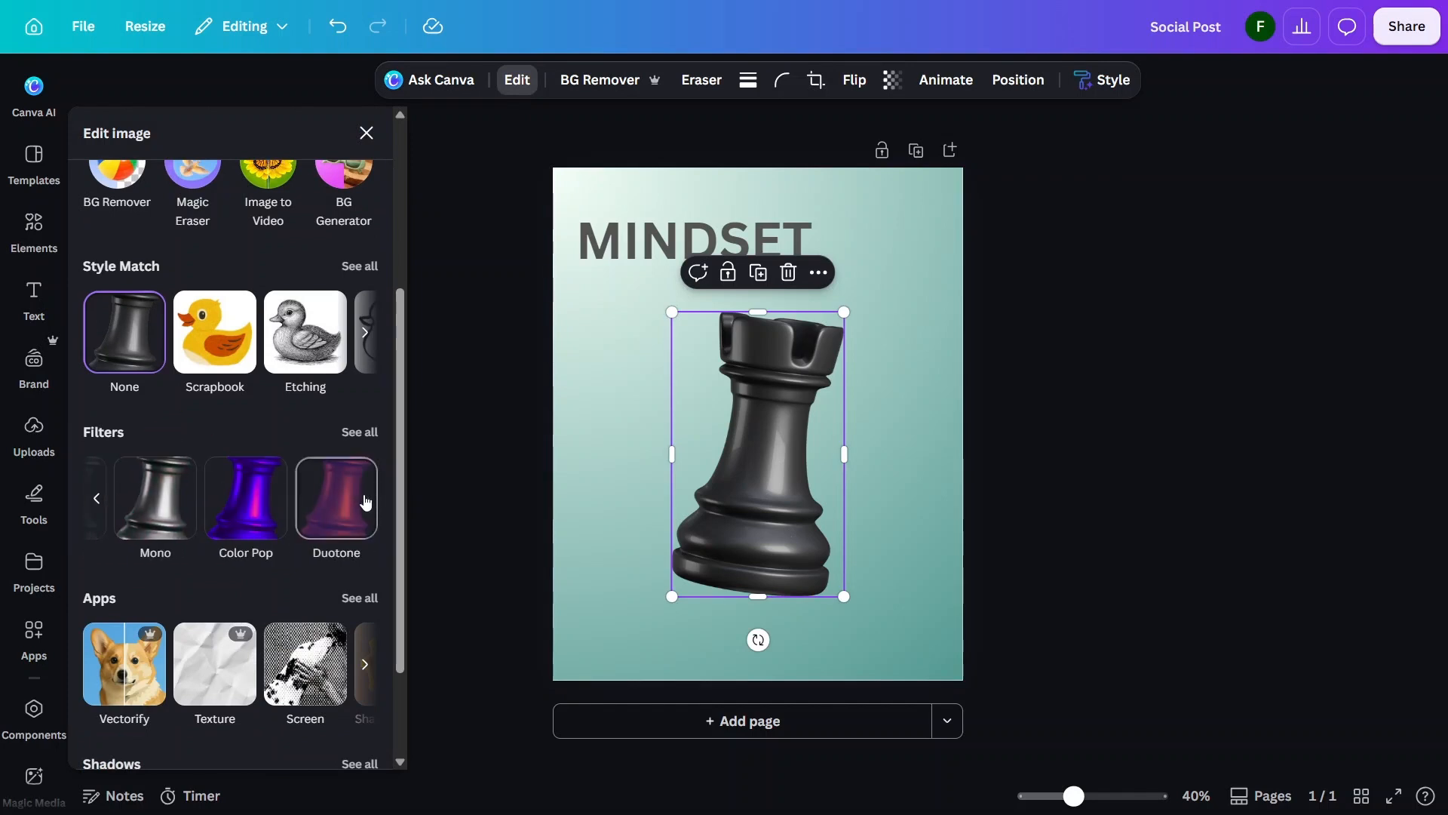
click(342, 509)
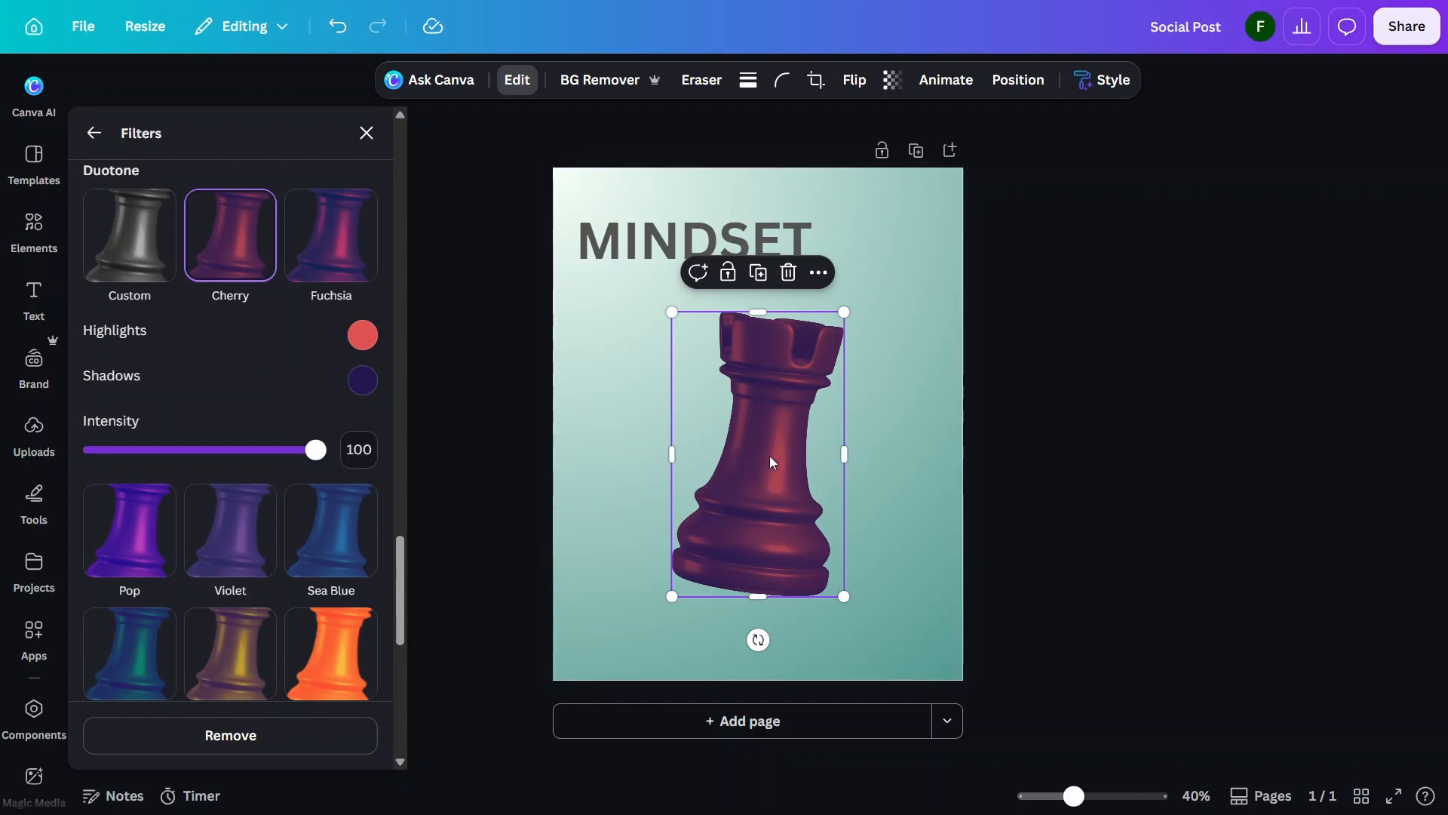
Set the rook's duotone highlights to #D3EAE2 by sampling the light area of the page background above the title
click(363, 337)
click(616, 534)
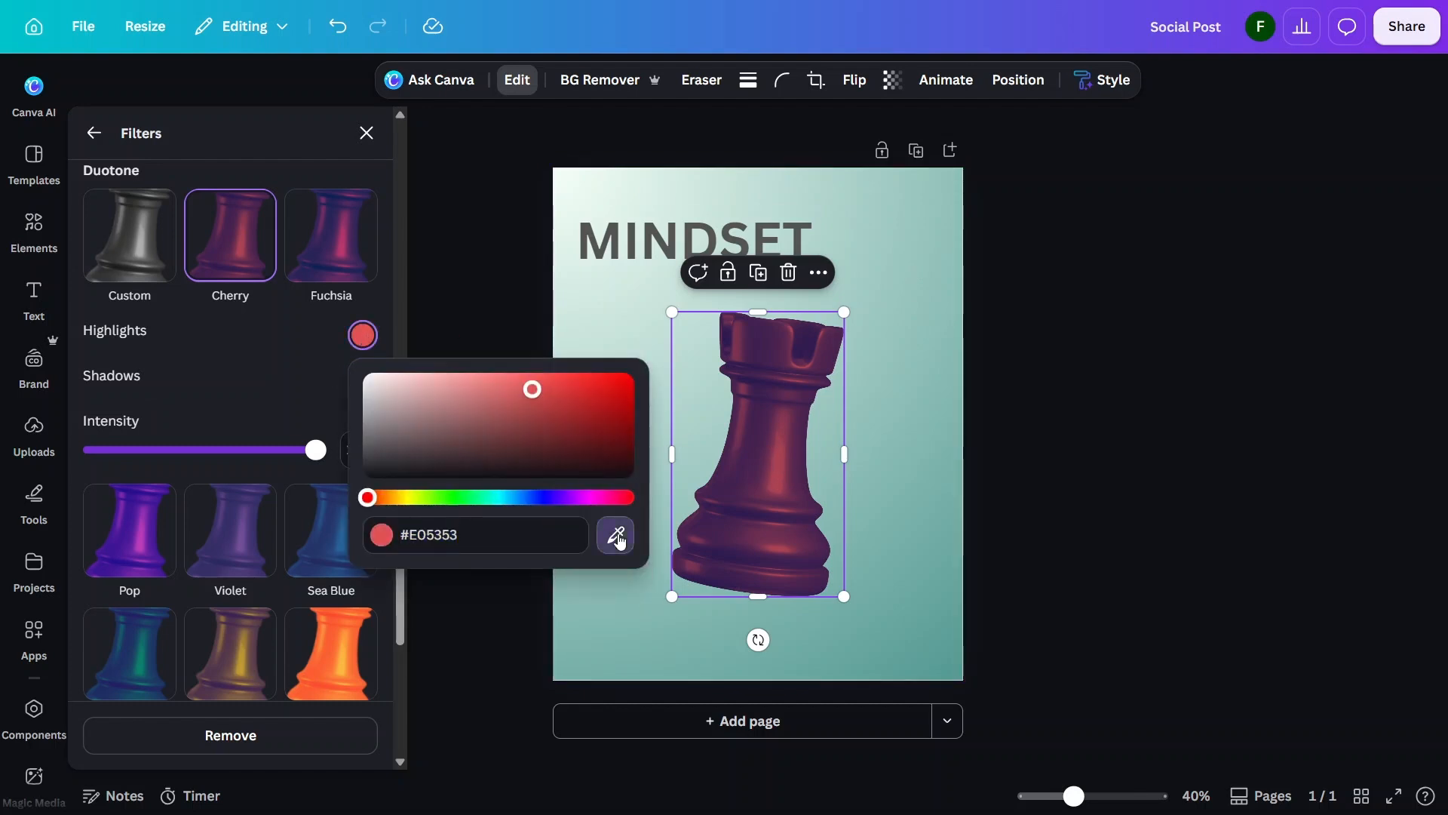
click(683, 191)
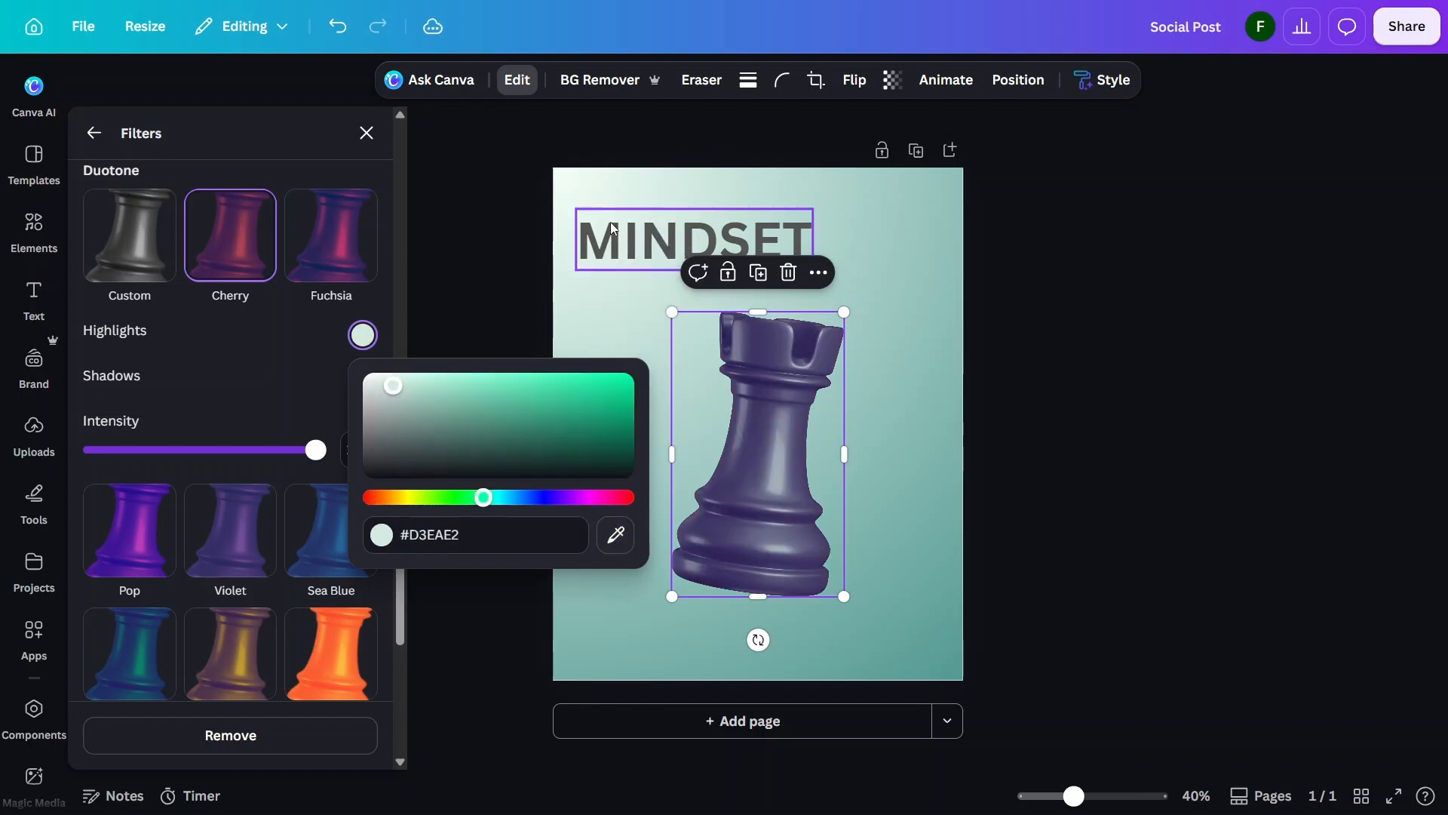
click(296, 364)
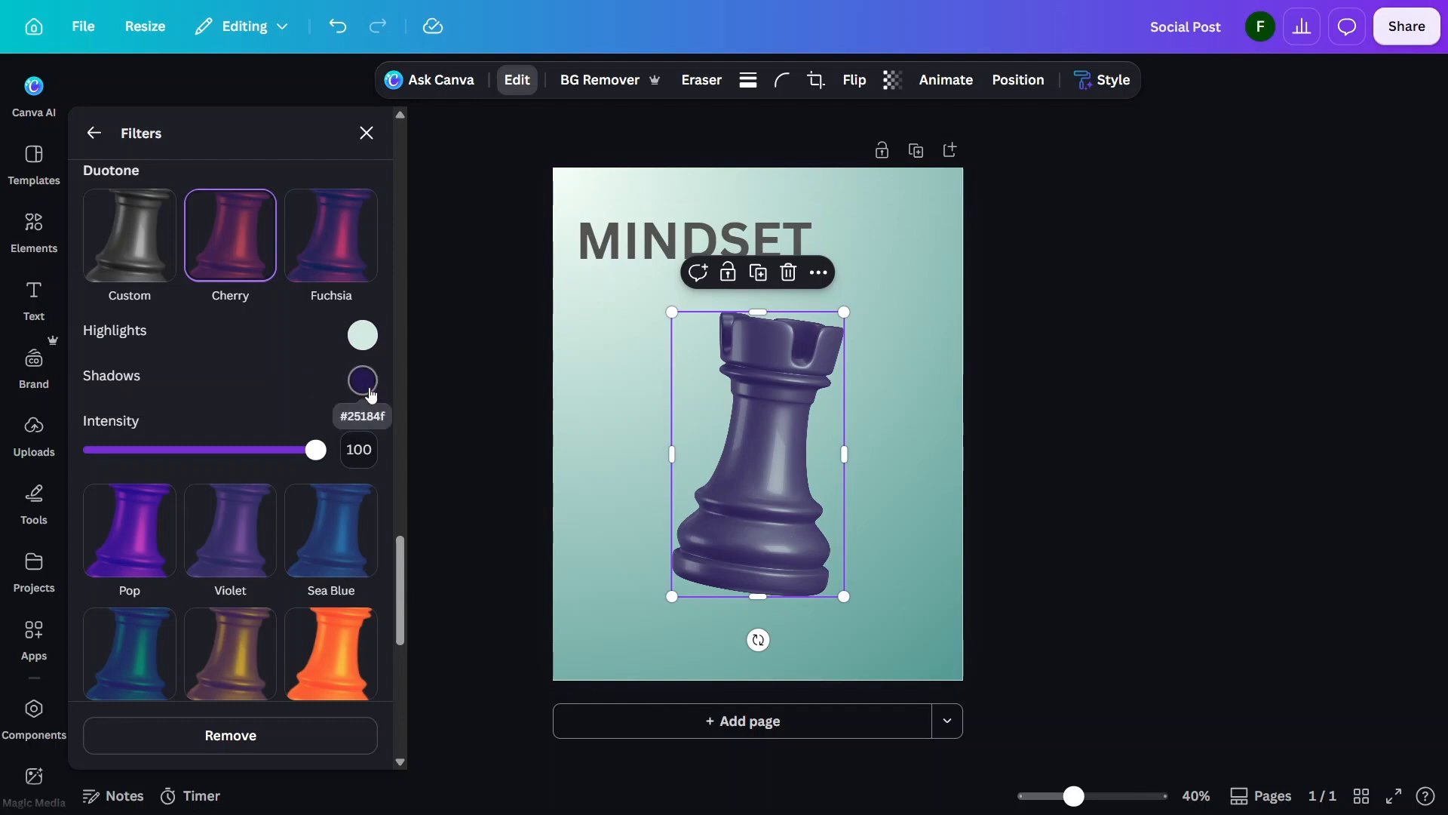
Set the duotone shadows to the background teal #64A49D sampled near the page's lower edge, darken that colour, and nudge the rook slightly
click(362, 381)
click(613, 579)
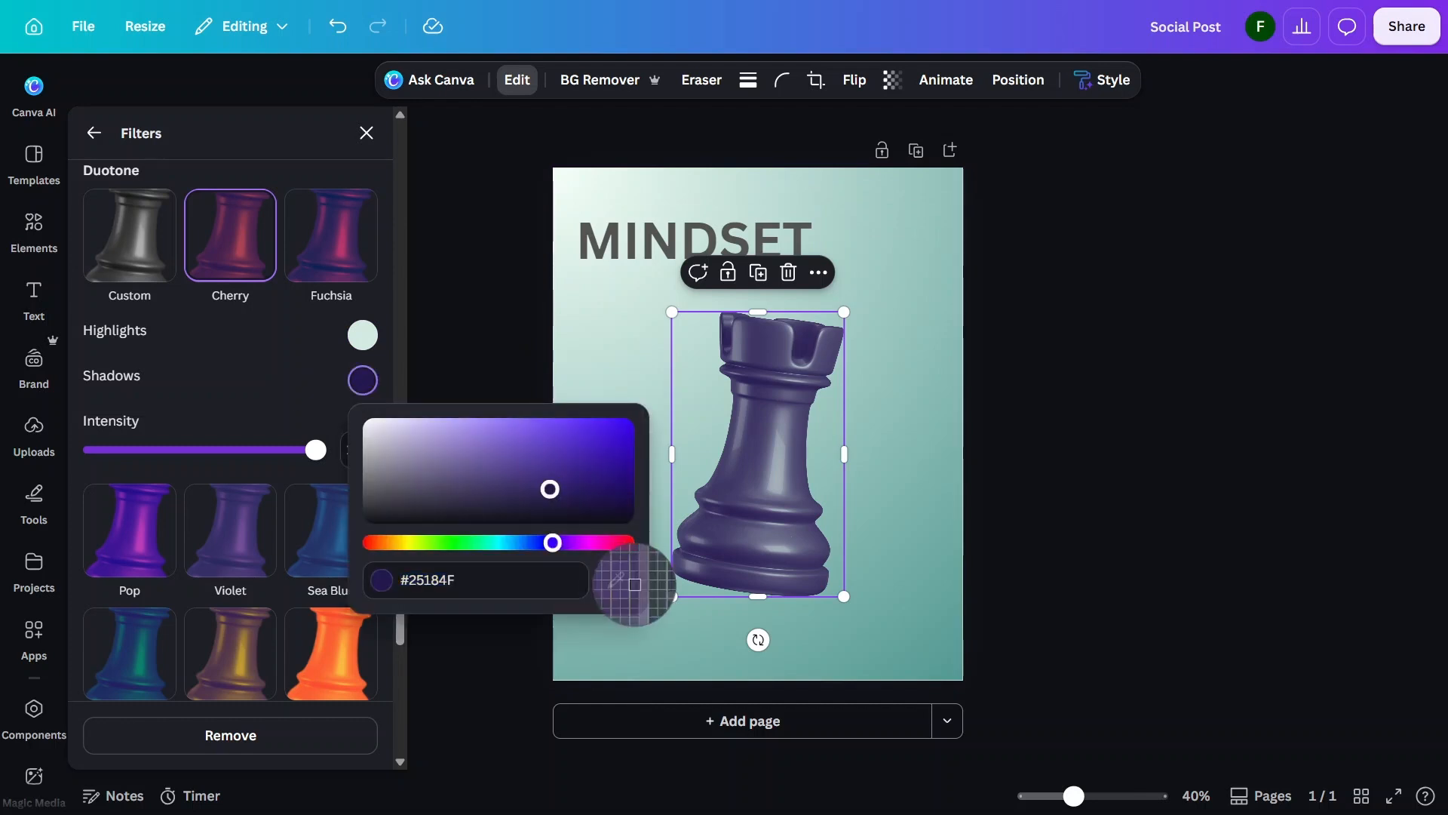
click(910, 634)
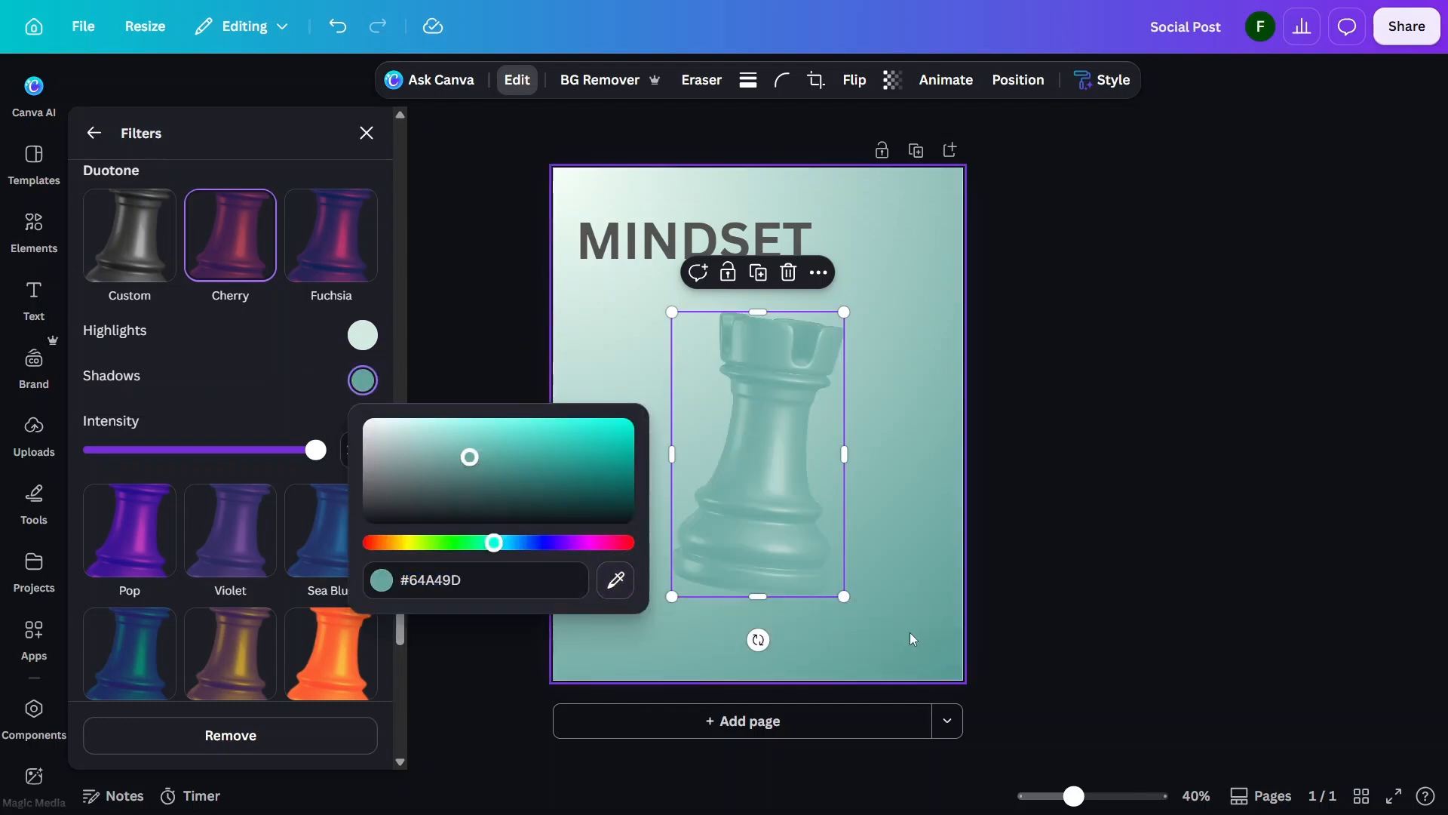
drag(469, 456, 539, 480)
drag(753, 461, 759, 470)
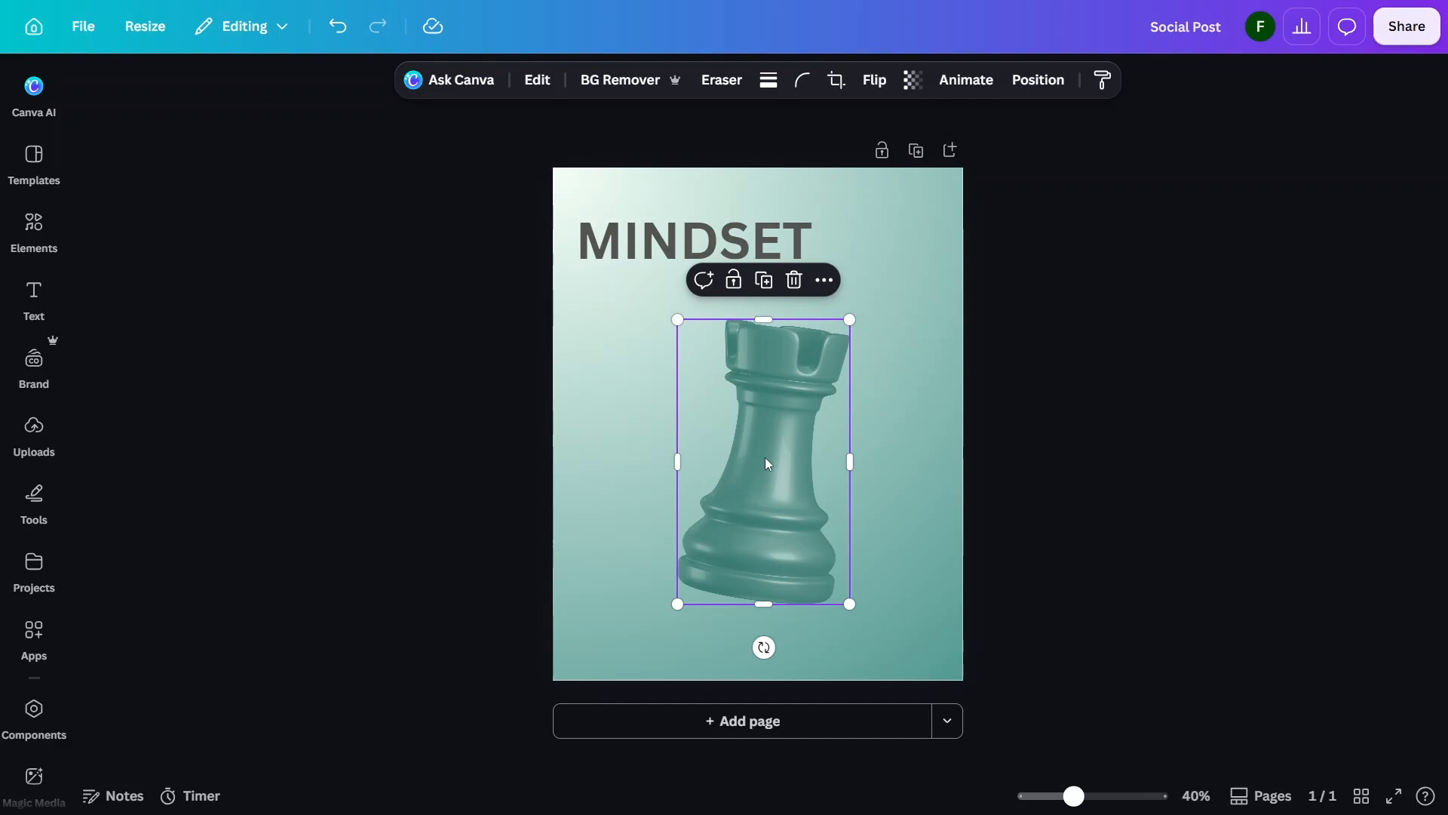
Set the rook's brightness to -14 and contrast to 47, and slightly lower one further image adjustment
click(537, 79)
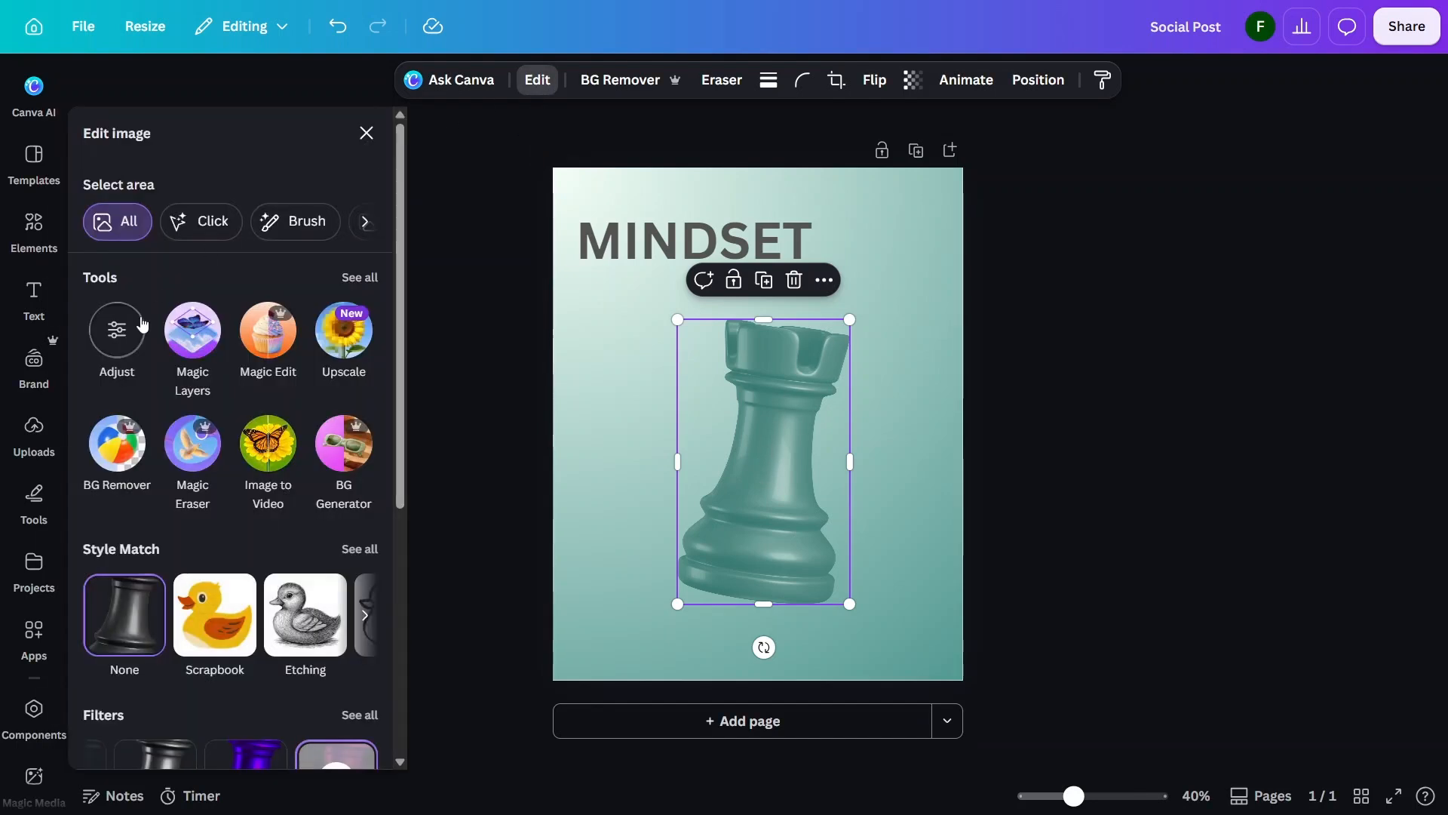
click(112, 338)
scroll(211, 419, down, 3)
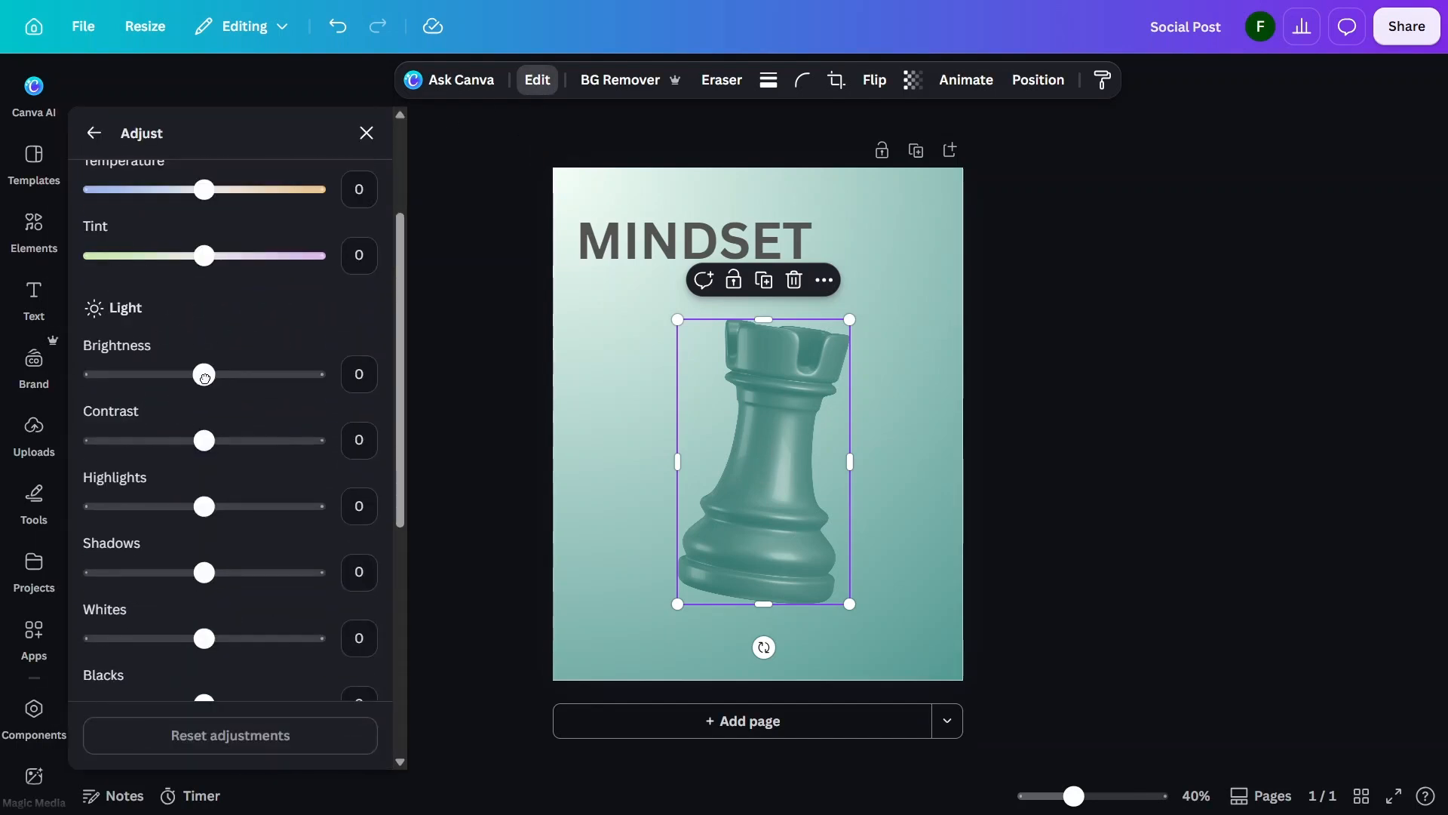
mouse_move(204, 375)
mouse_down()
mouse_move(236, 378)
mouse_move(188, 375)
mouse_up()
drag(203, 440, 257, 448)
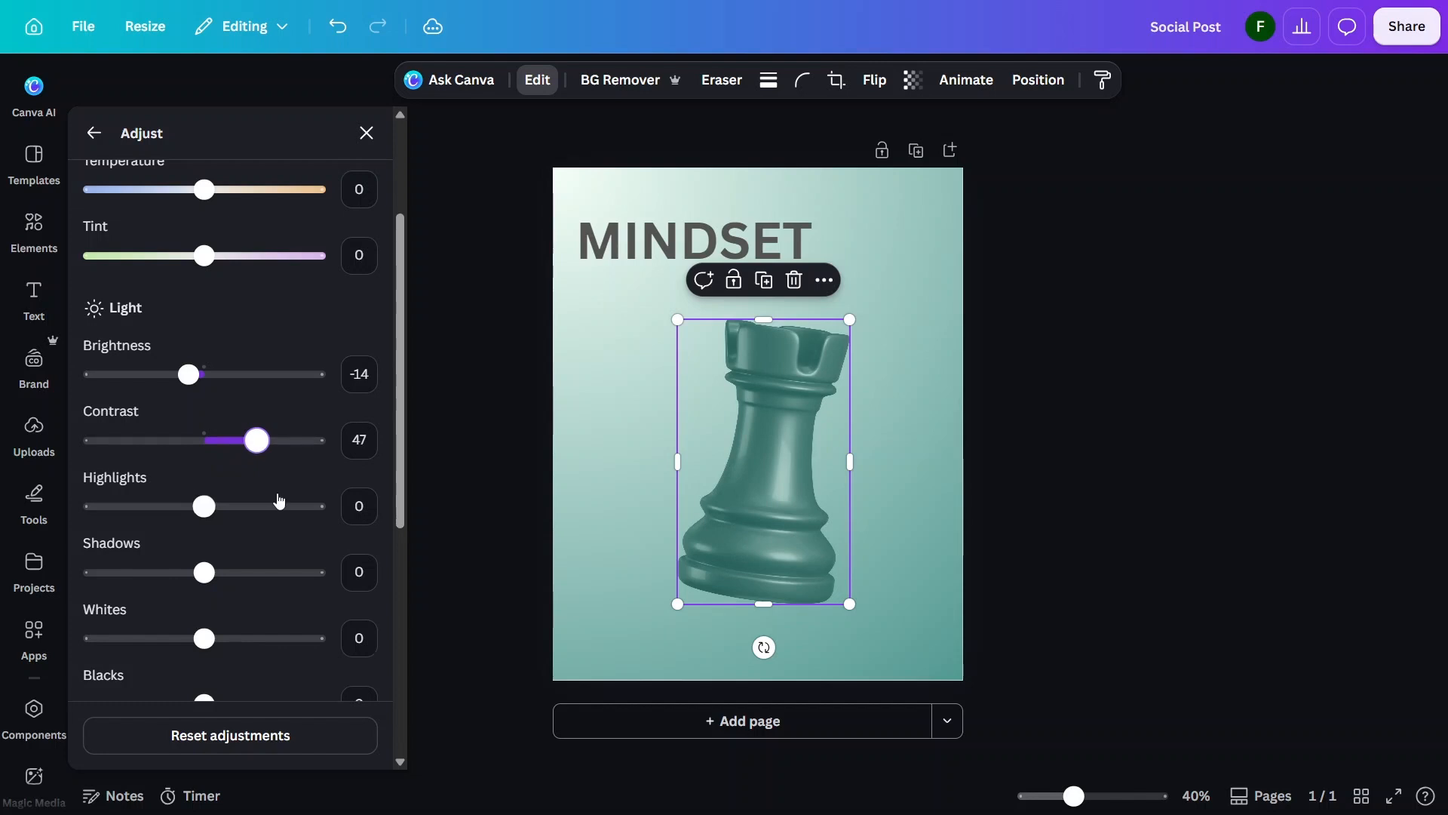
scroll(279, 500, down, 3)
mouse_move(208, 388)
mouse_down()
mouse_move(233, 386)
mouse_move(180, 390)
mouse_up()
click(862, 456)
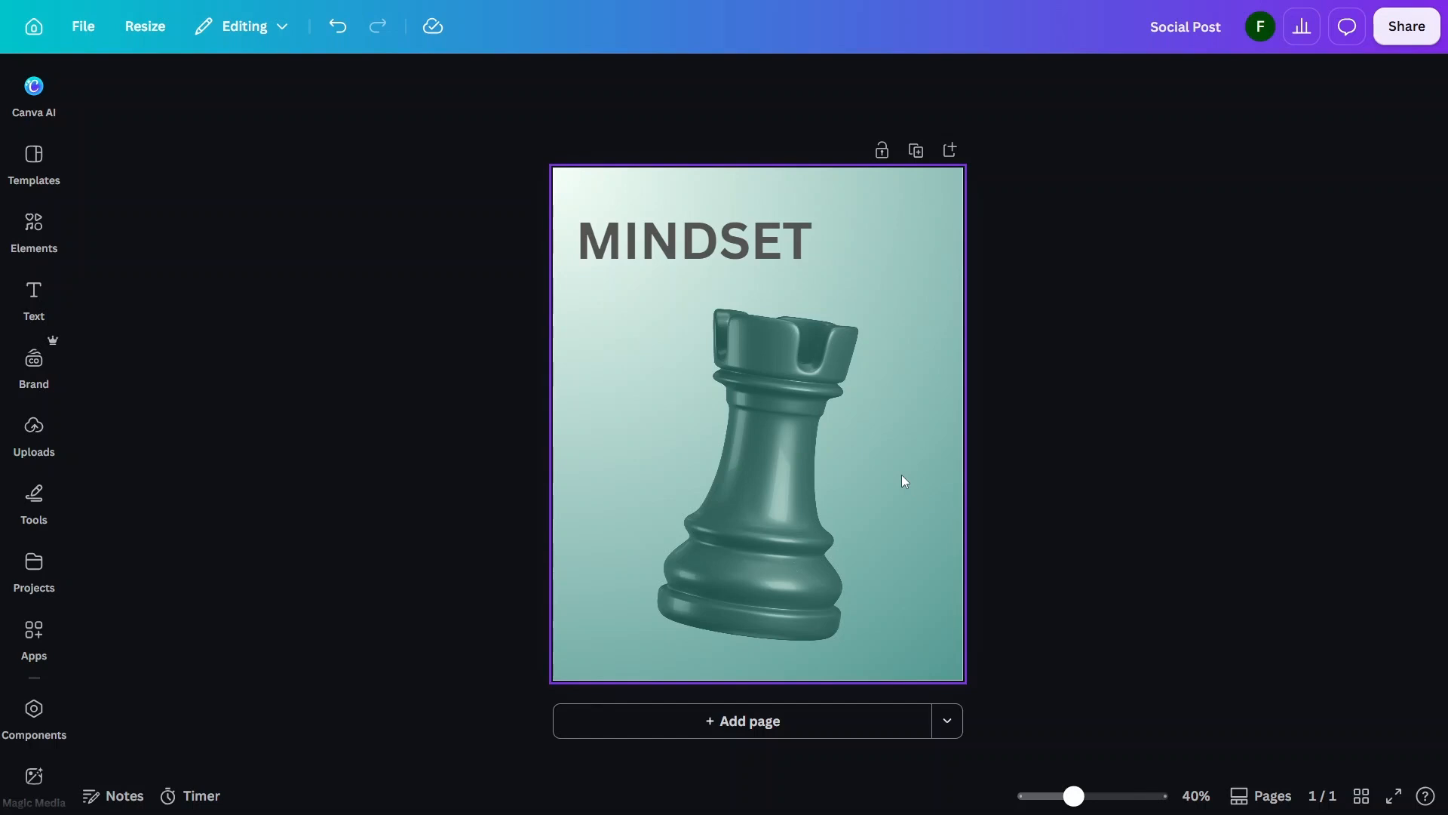
Find the BadTV app among the rook's image effects and apply its Retro style
click(772, 417)
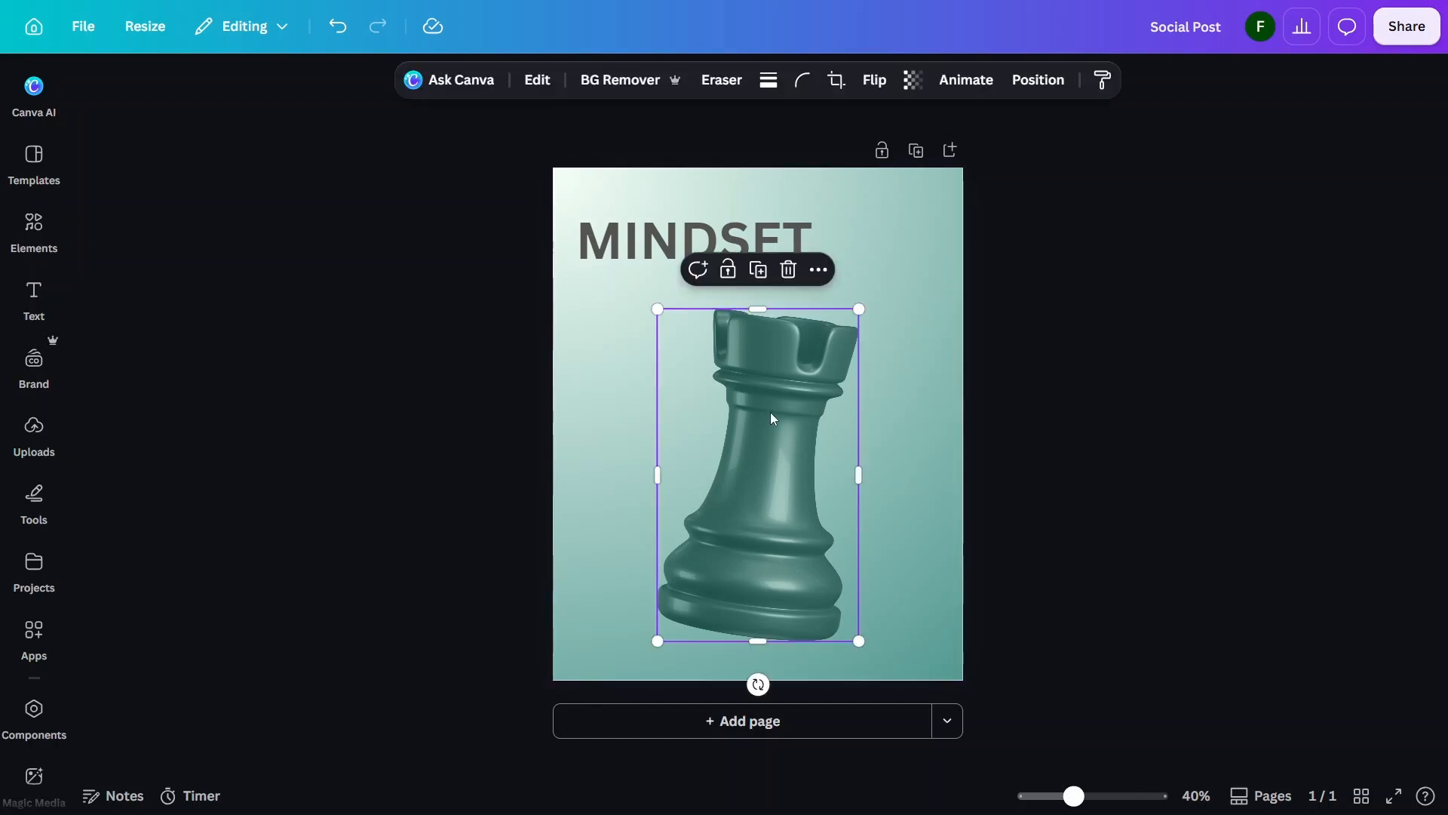
click(537, 80)
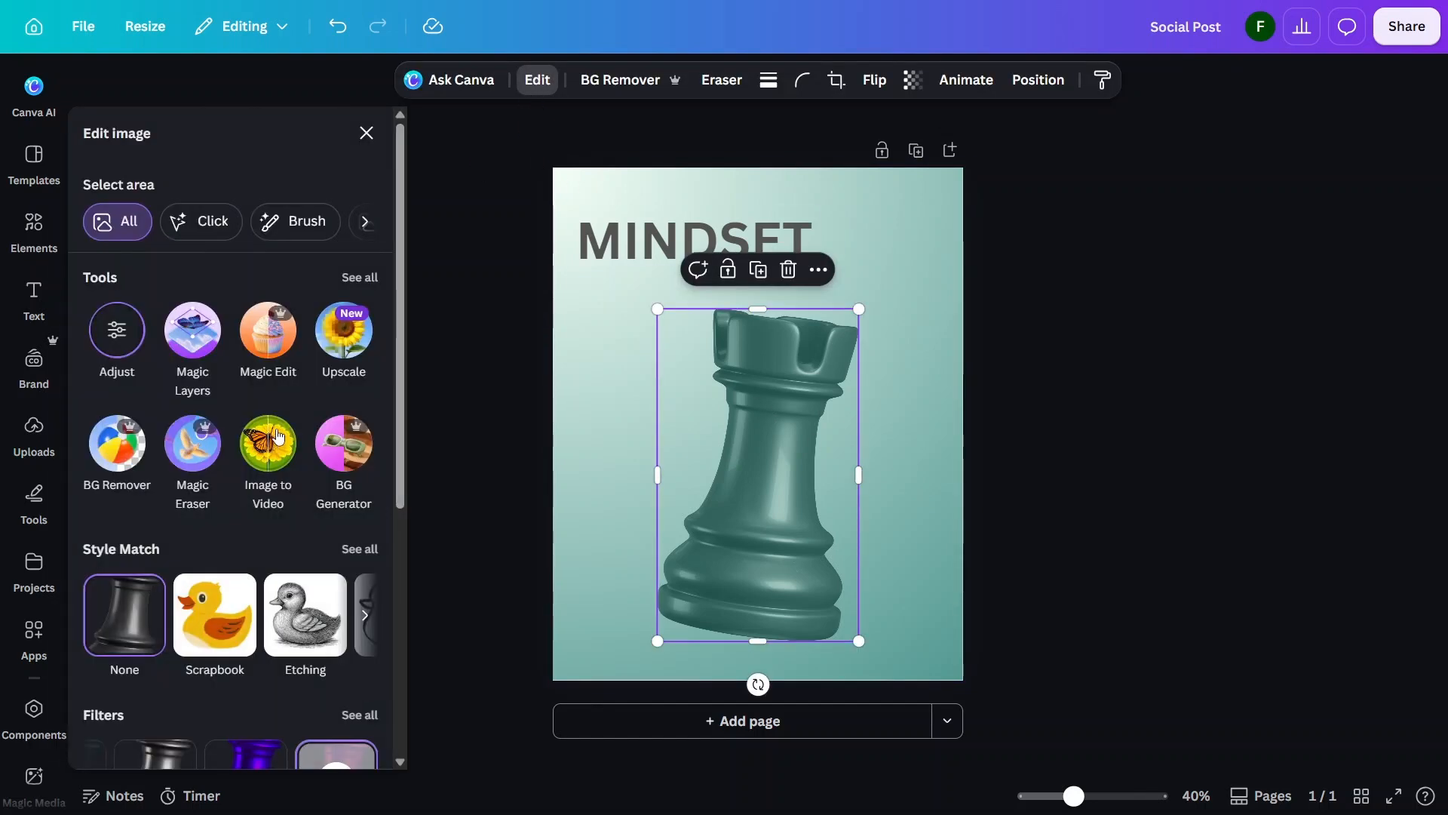
scroll(297, 495, down, 1)
scroll(299, 495, down, 5)
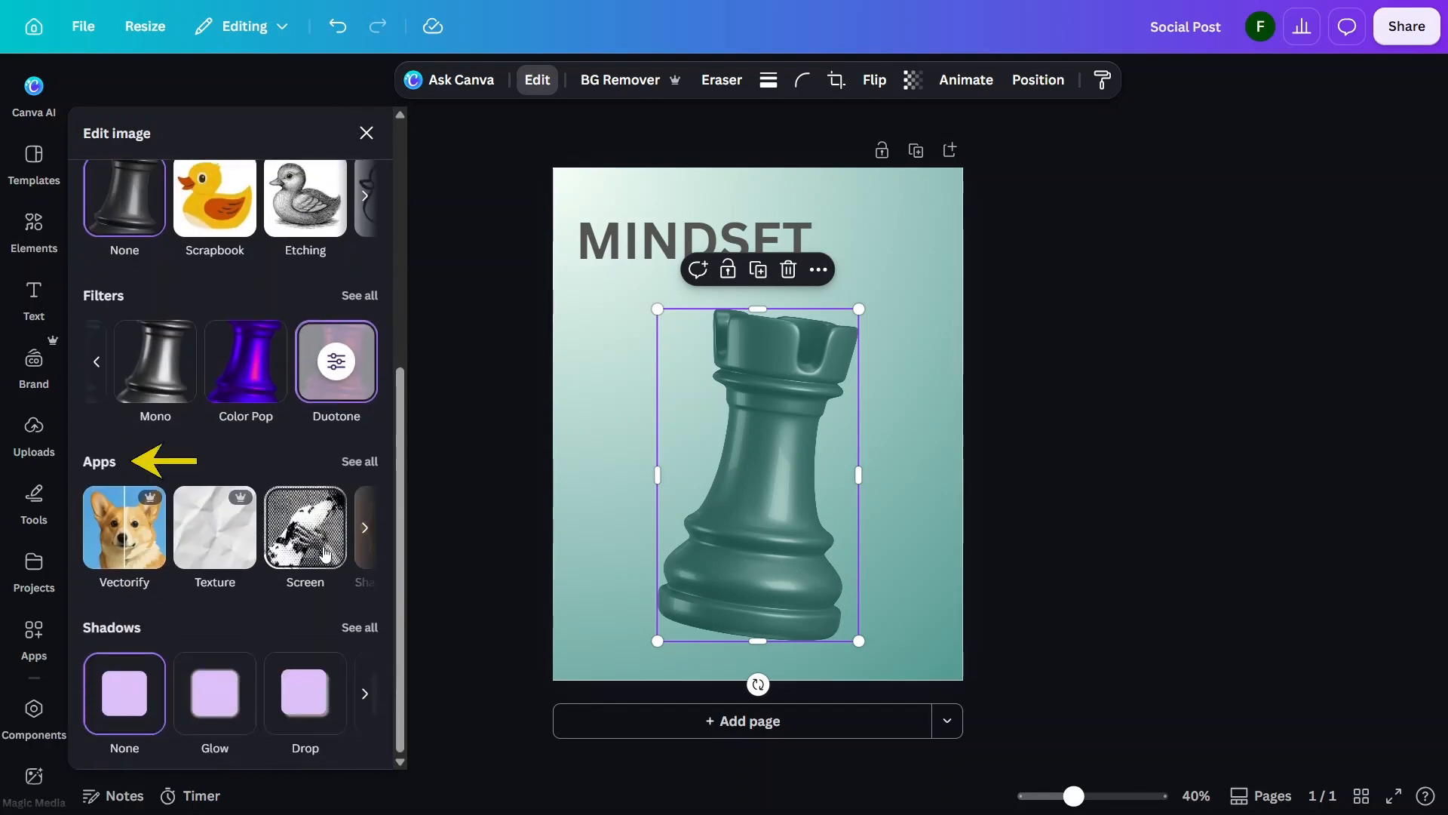
click(368, 534)
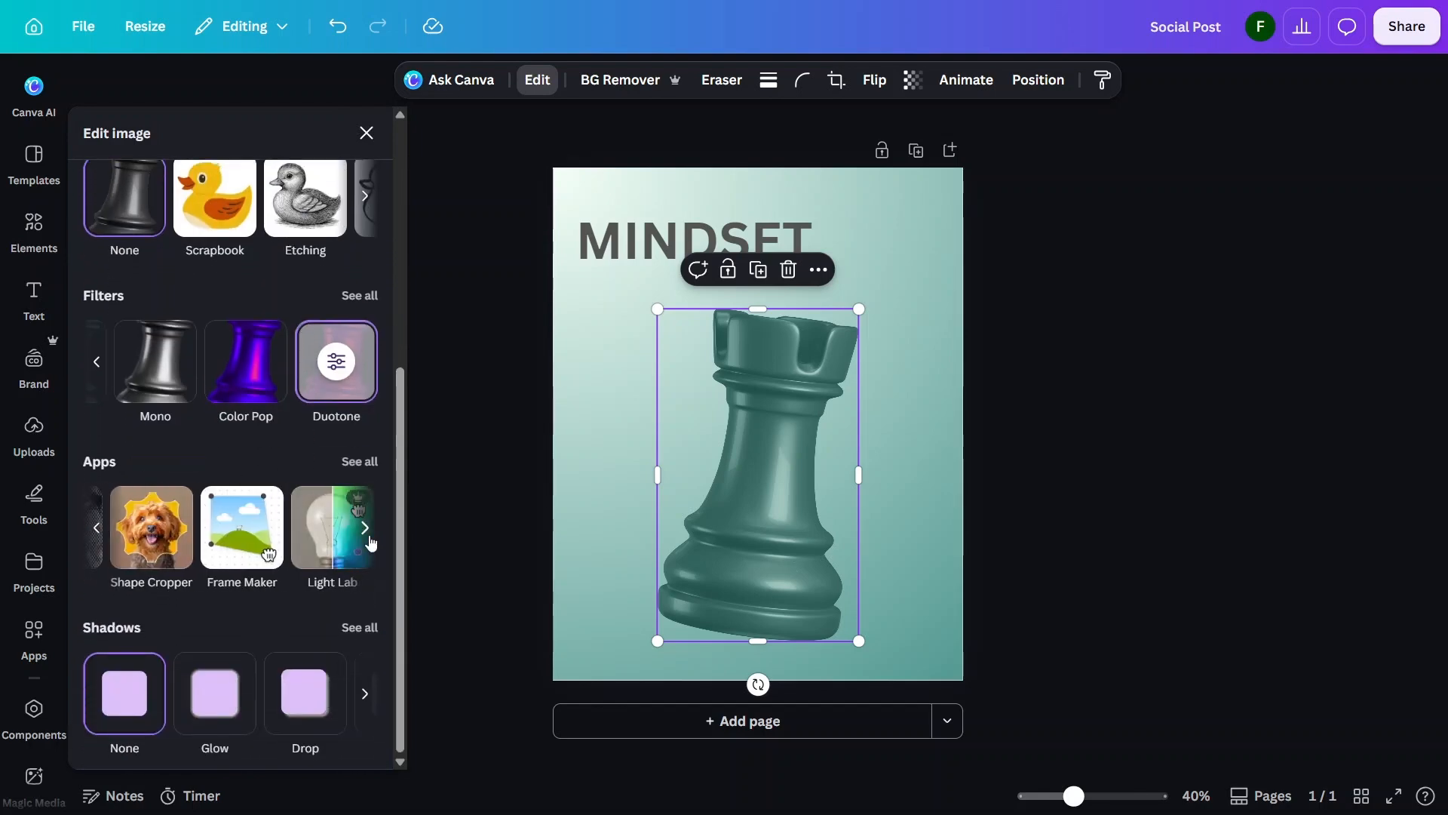
click(369, 542)
click(369, 541)
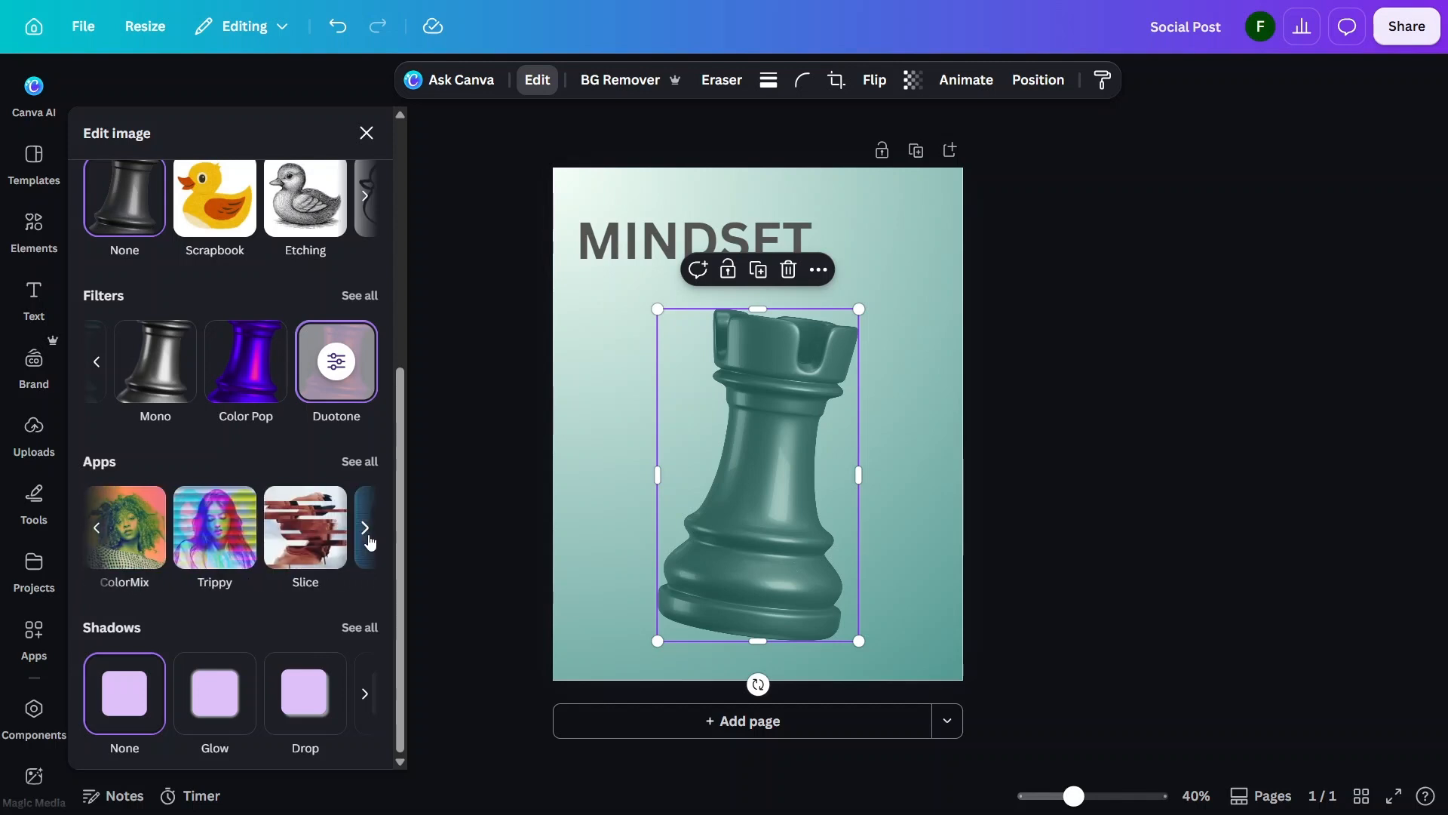
click(369, 542)
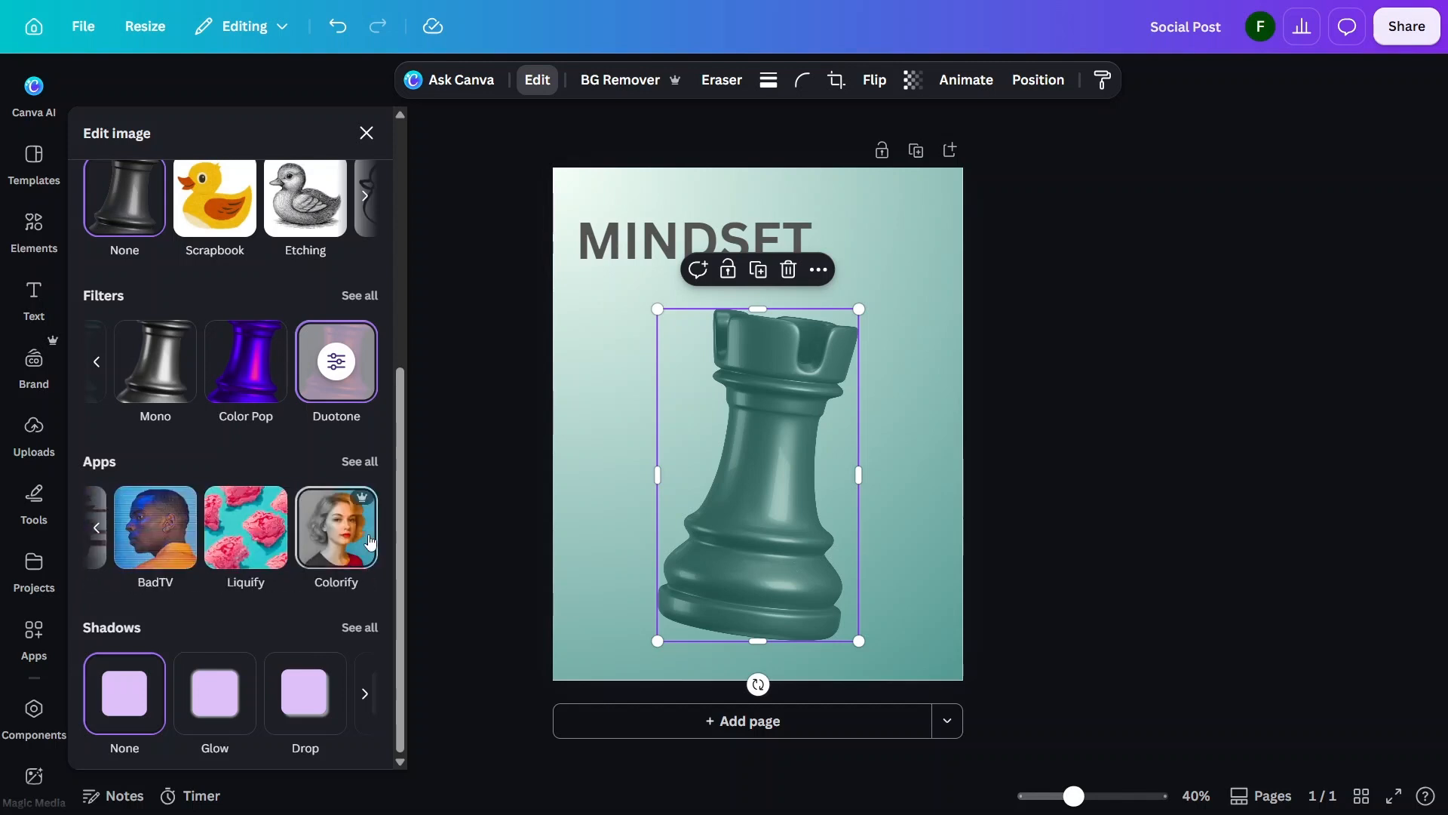
click(162, 536)
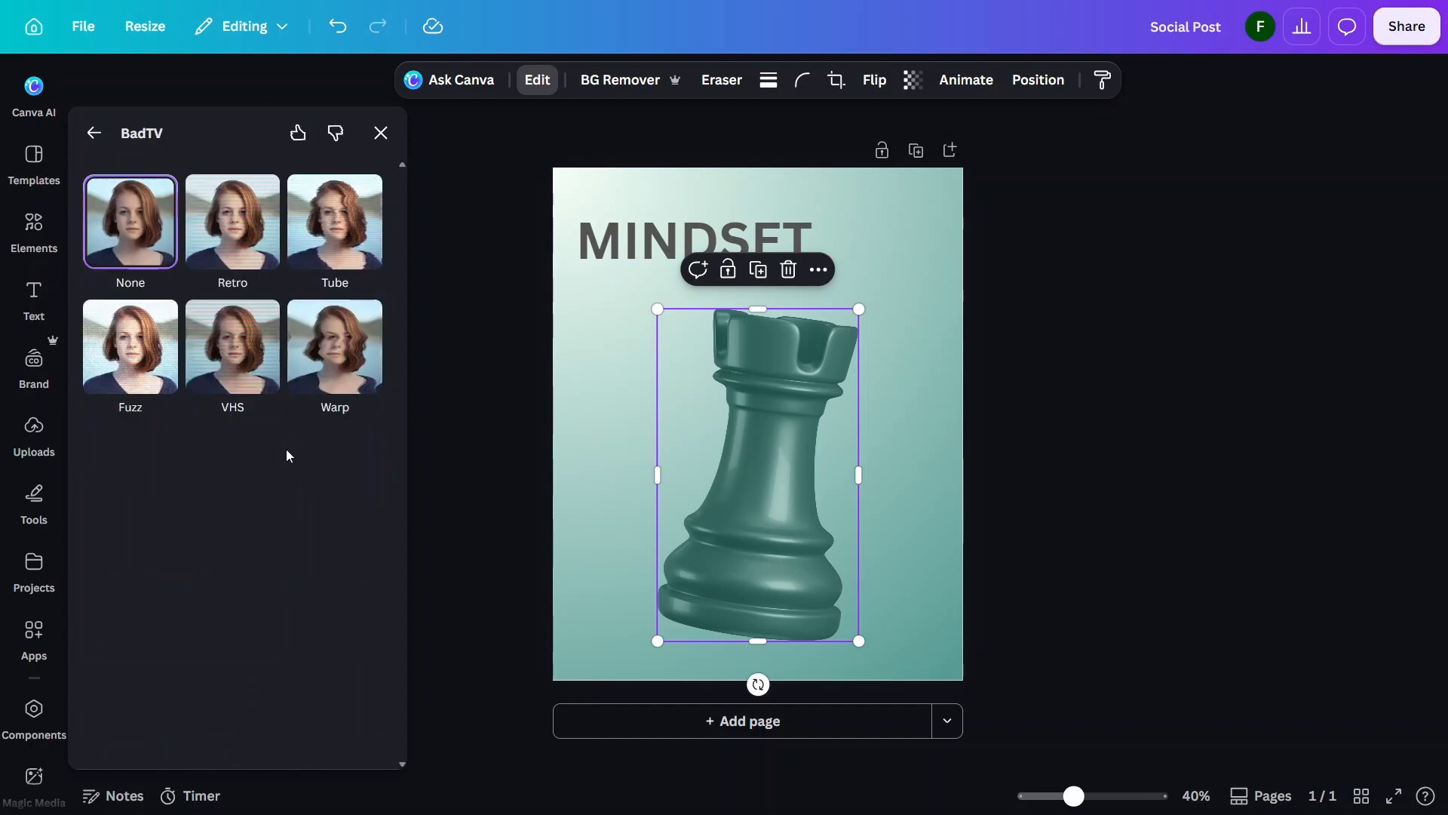
click(238, 223)
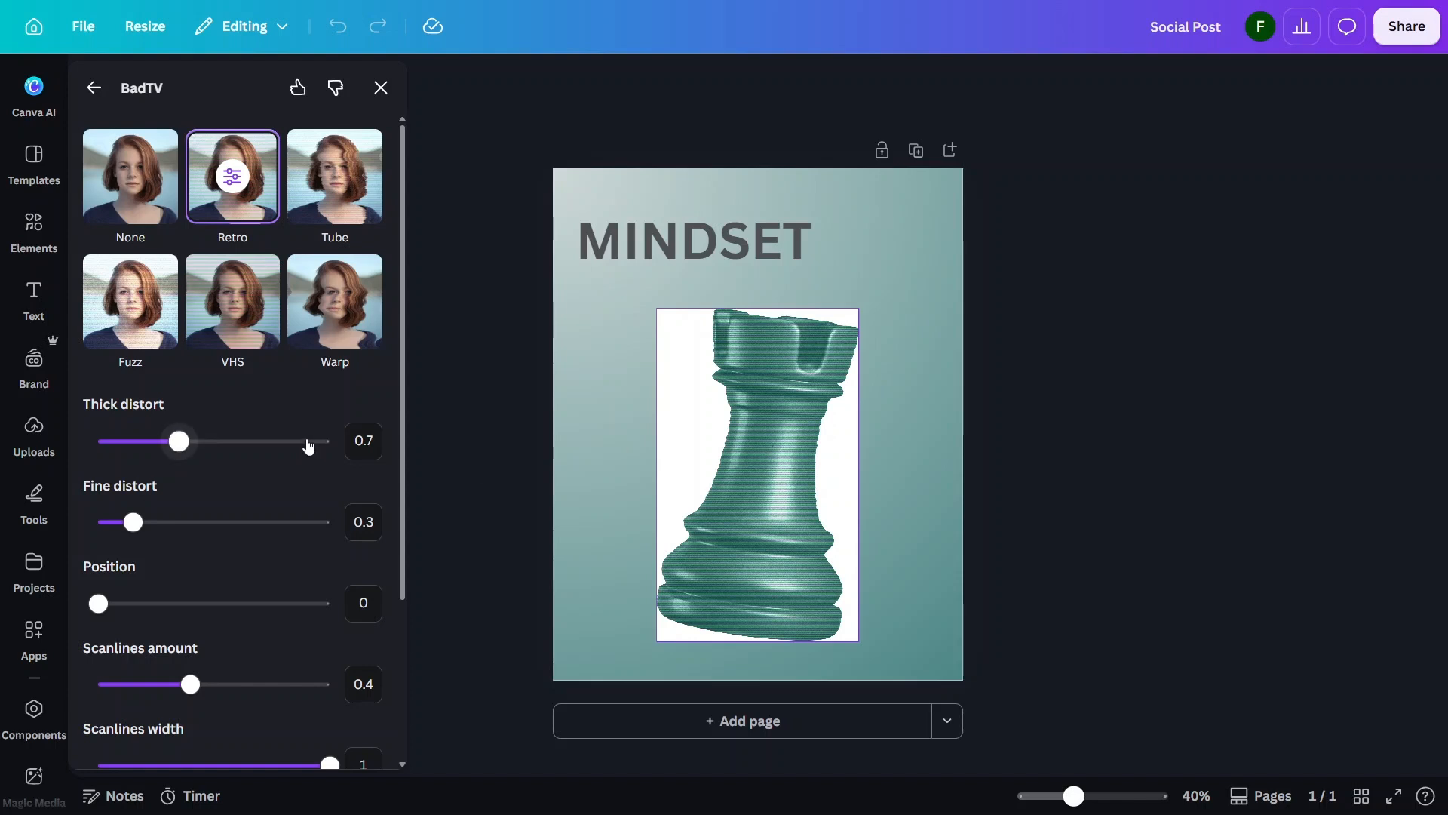
Set the Retro effect's thick distort to 1.24, position to 0.3, scanlines amount to 0.28 and scanlines width to 0.6, and save it
scroll(308, 446, down, 1)
drag(177, 347, 240, 347)
drag(99, 509, 168, 509)
scroll(167, 509, down, 2)
mouse_move(190, 467)
mouse_down()
mouse_move(254, 474)
mouse_move(162, 467)
mouse_up()
drag(330, 548, 214, 549)
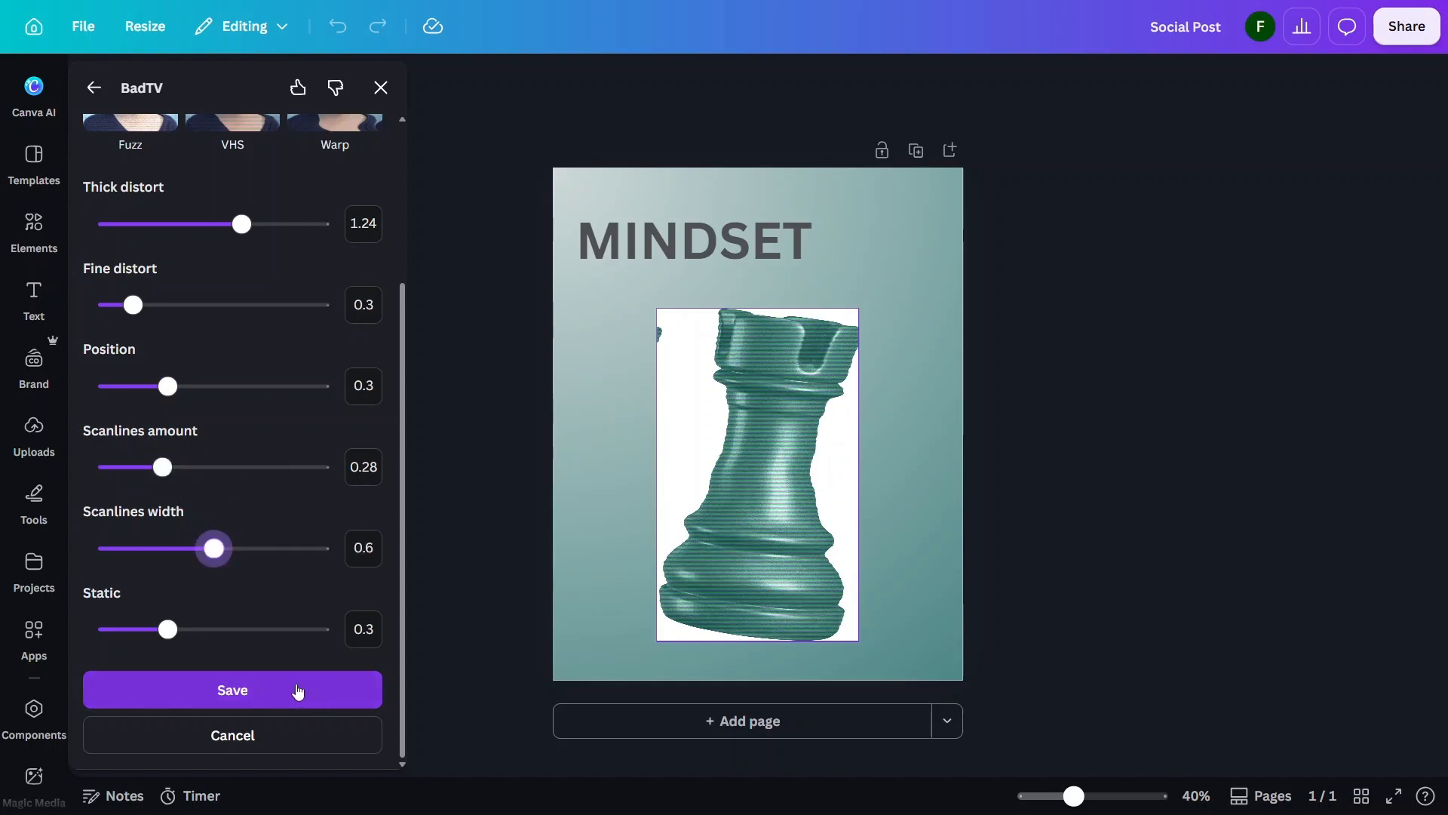
click(297, 691)
click(932, 495)
click(932, 495)
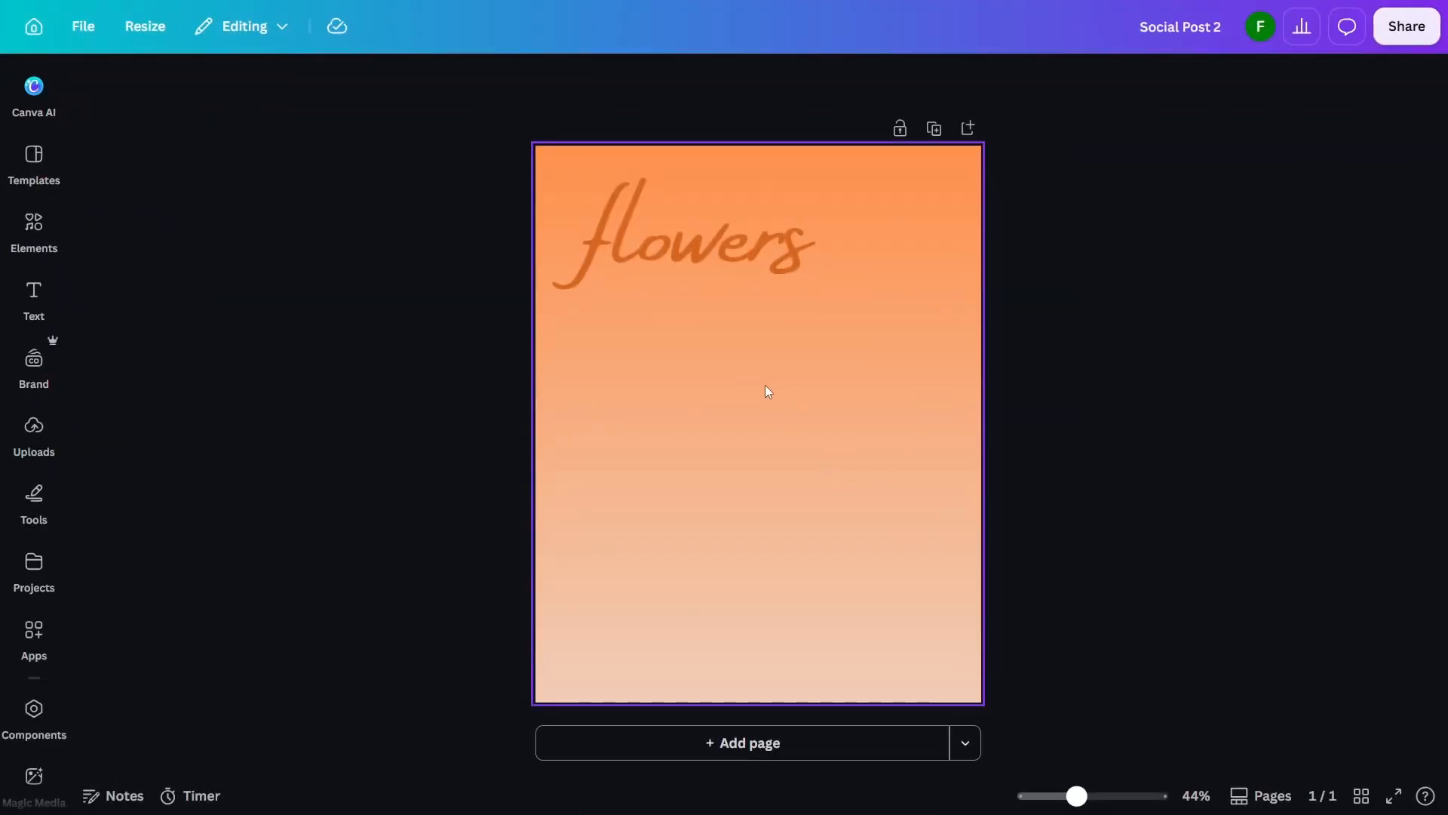
Search the elements for "flowers", add the colourful flower photo to the orange post, and remove its background
click(33, 227)
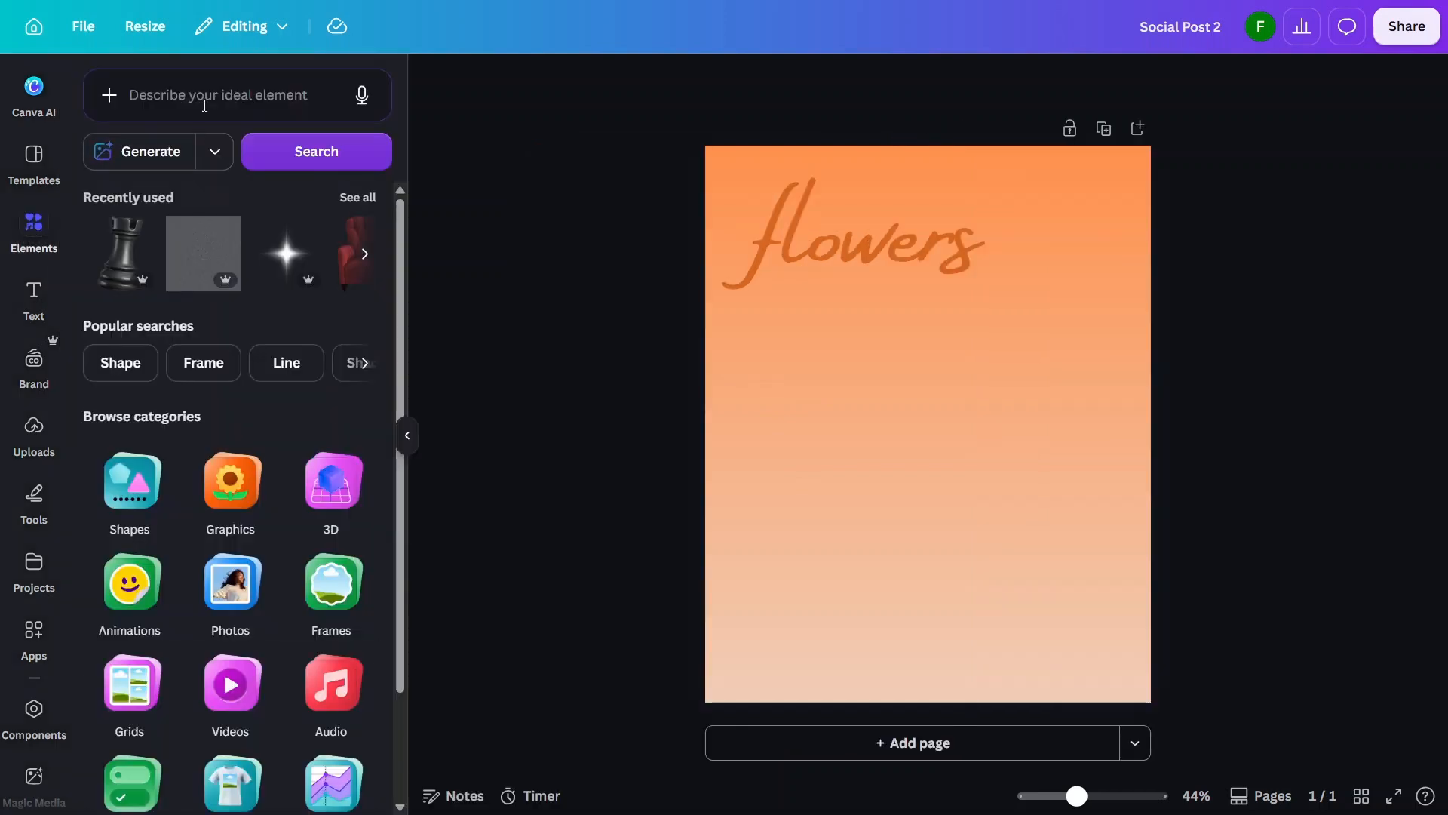
text(flowe)
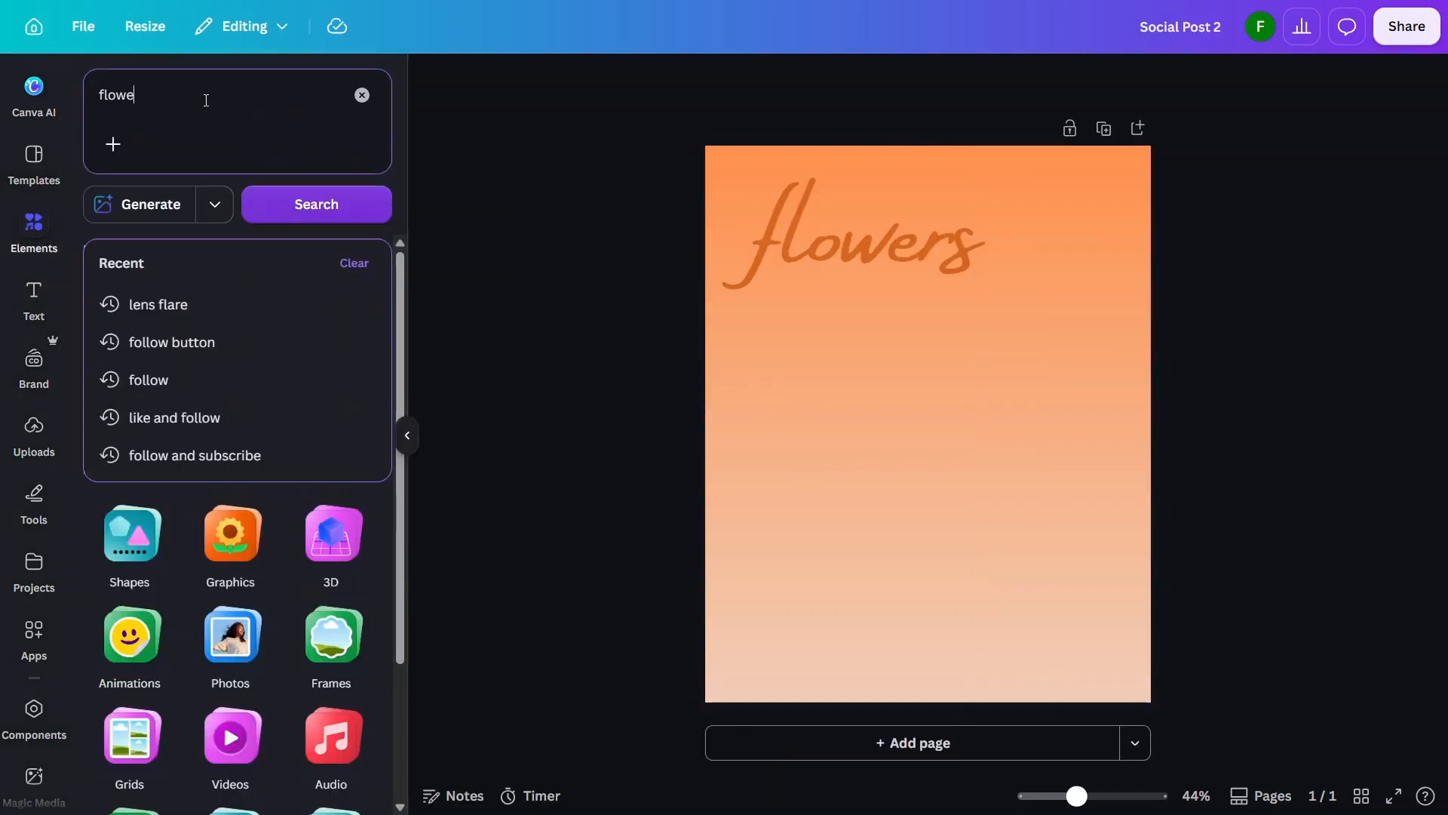
text(rs)
key(Return)
click(136, 468)
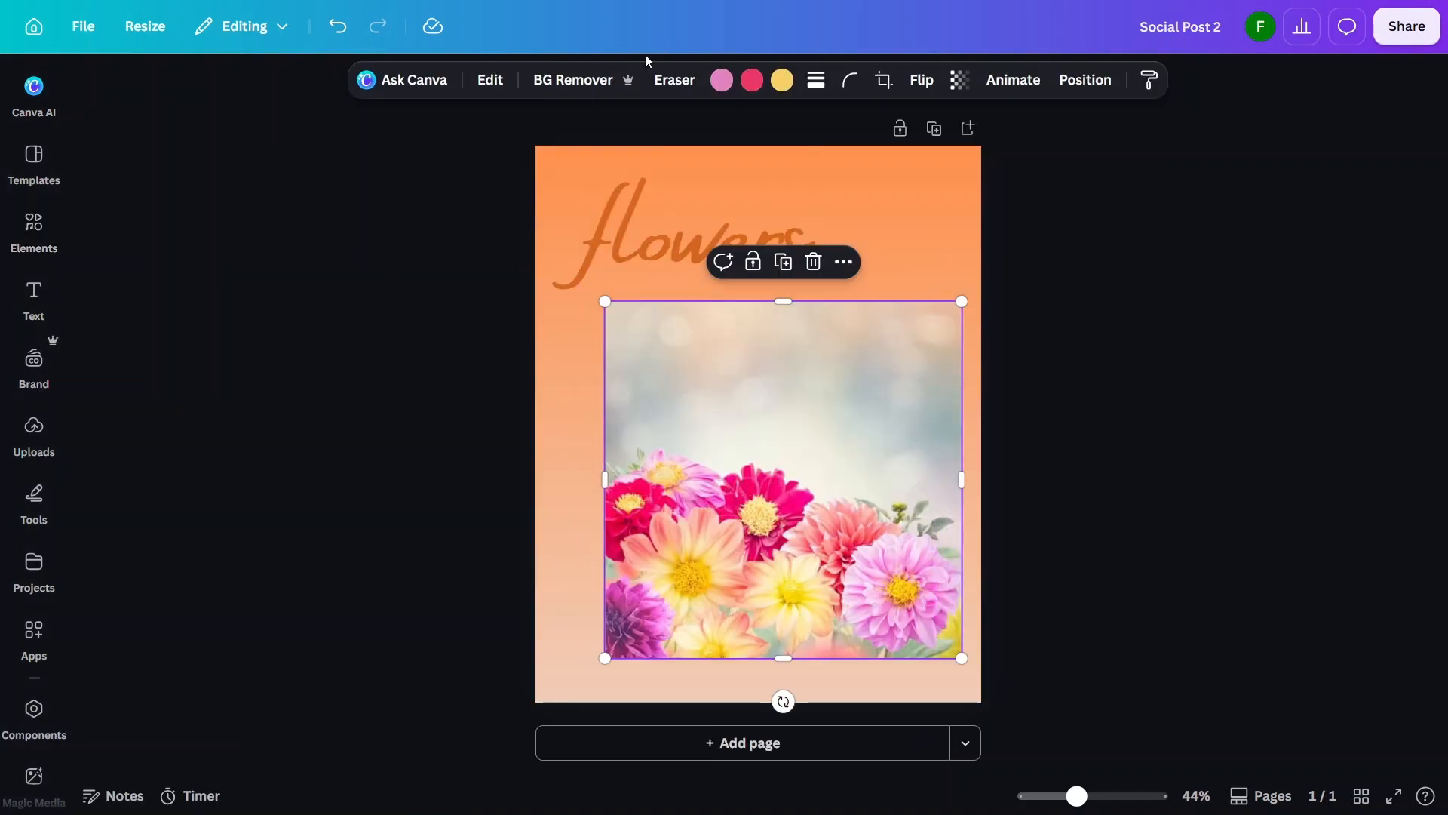
click(579, 81)
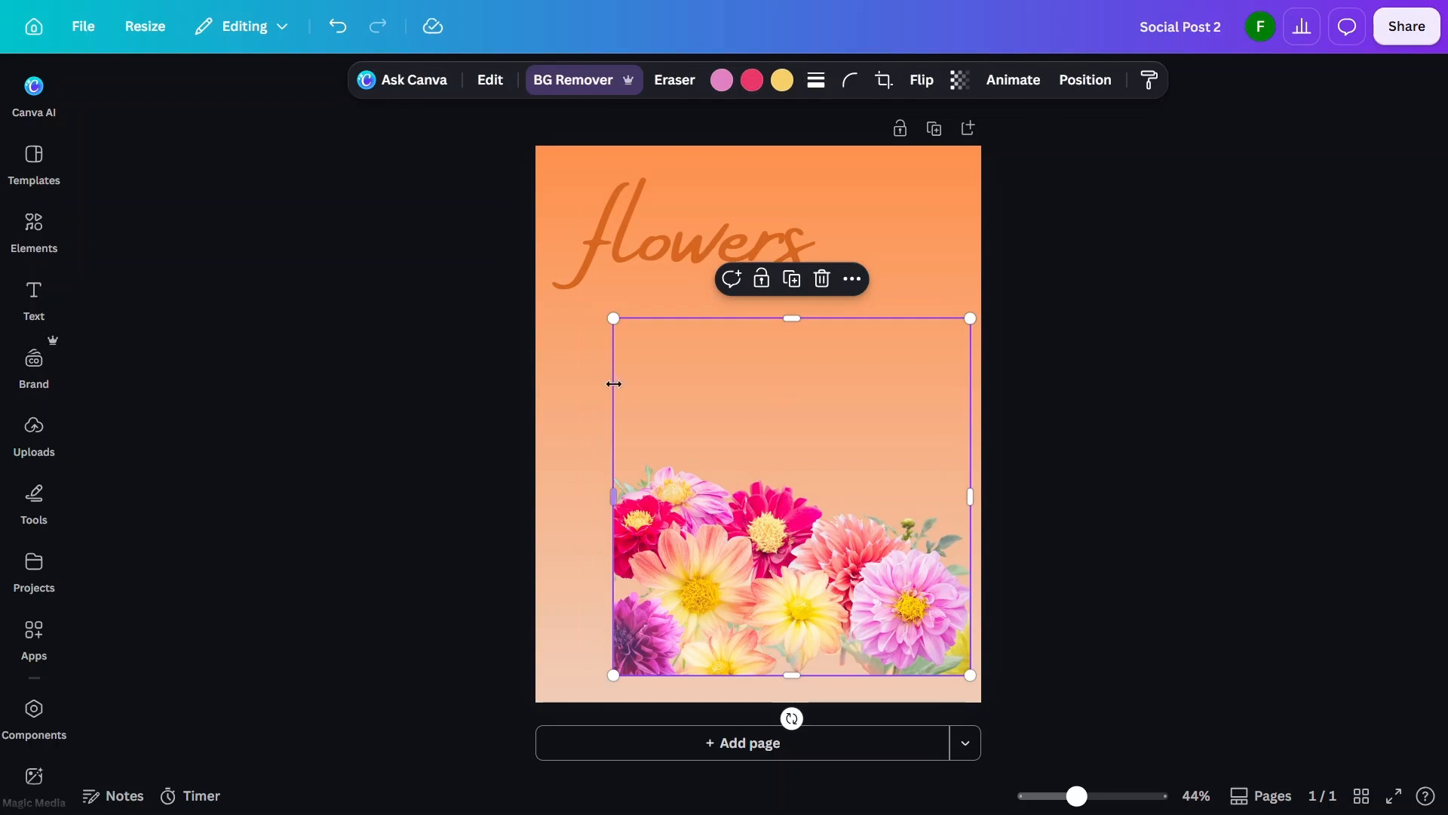
Apply the Cherry duotone filter to the flower photo and set its highlights to the peach #F3C7AB sampled from the page background
click(492, 84)
scroll(111, 444, down, 4)
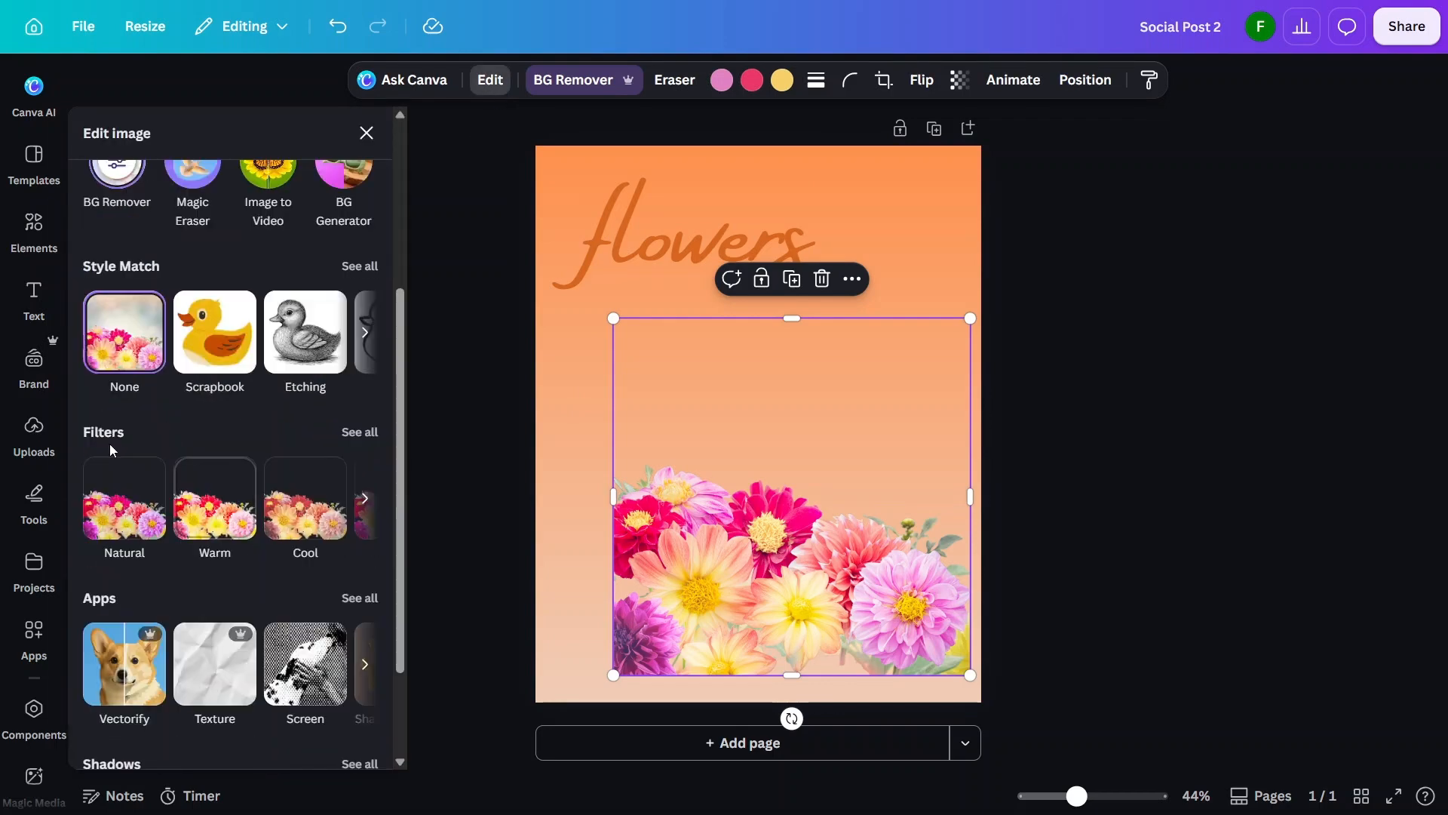
click(365, 499)
click(344, 510)
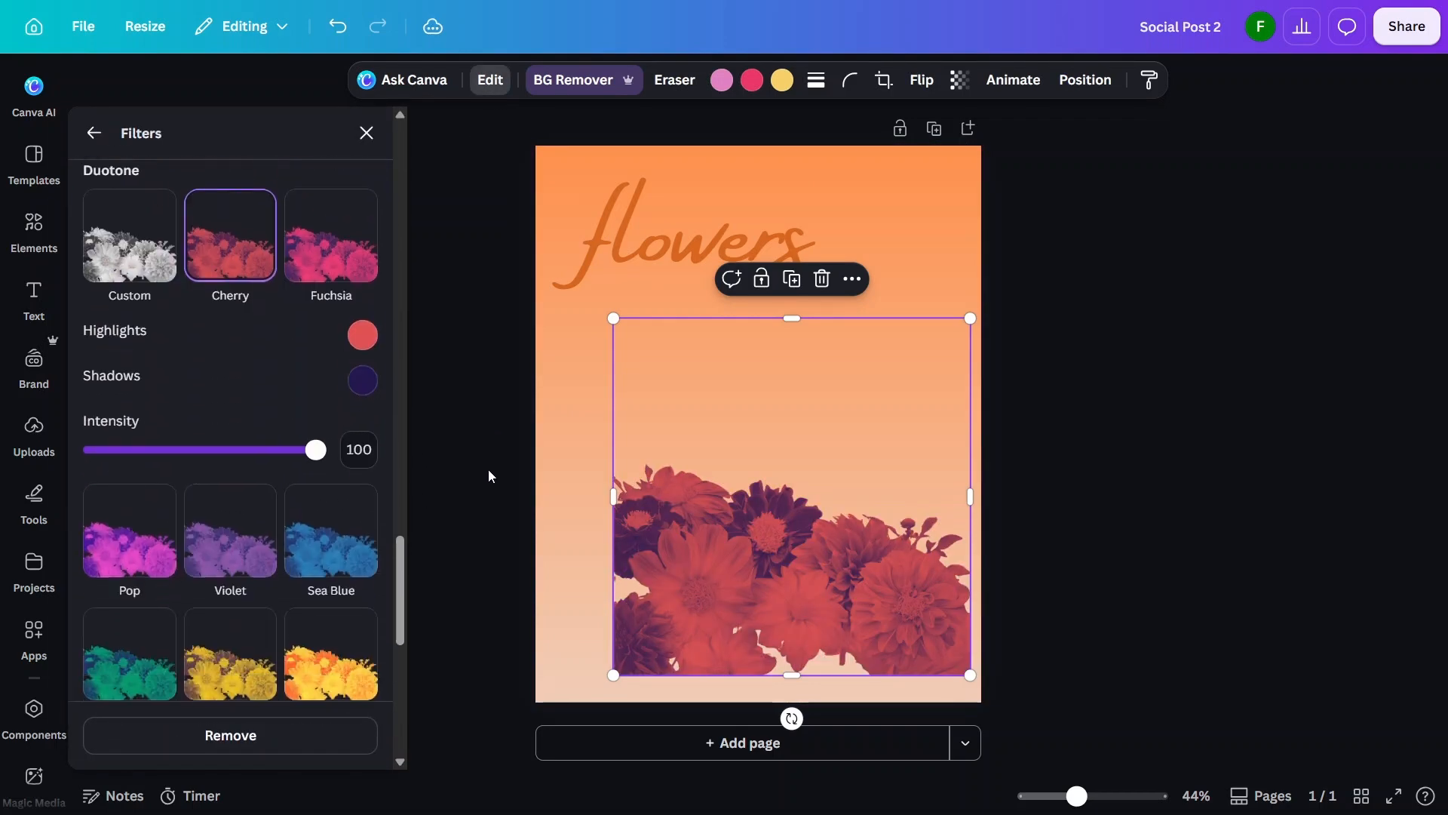
click(363, 337)
click(617, 535)
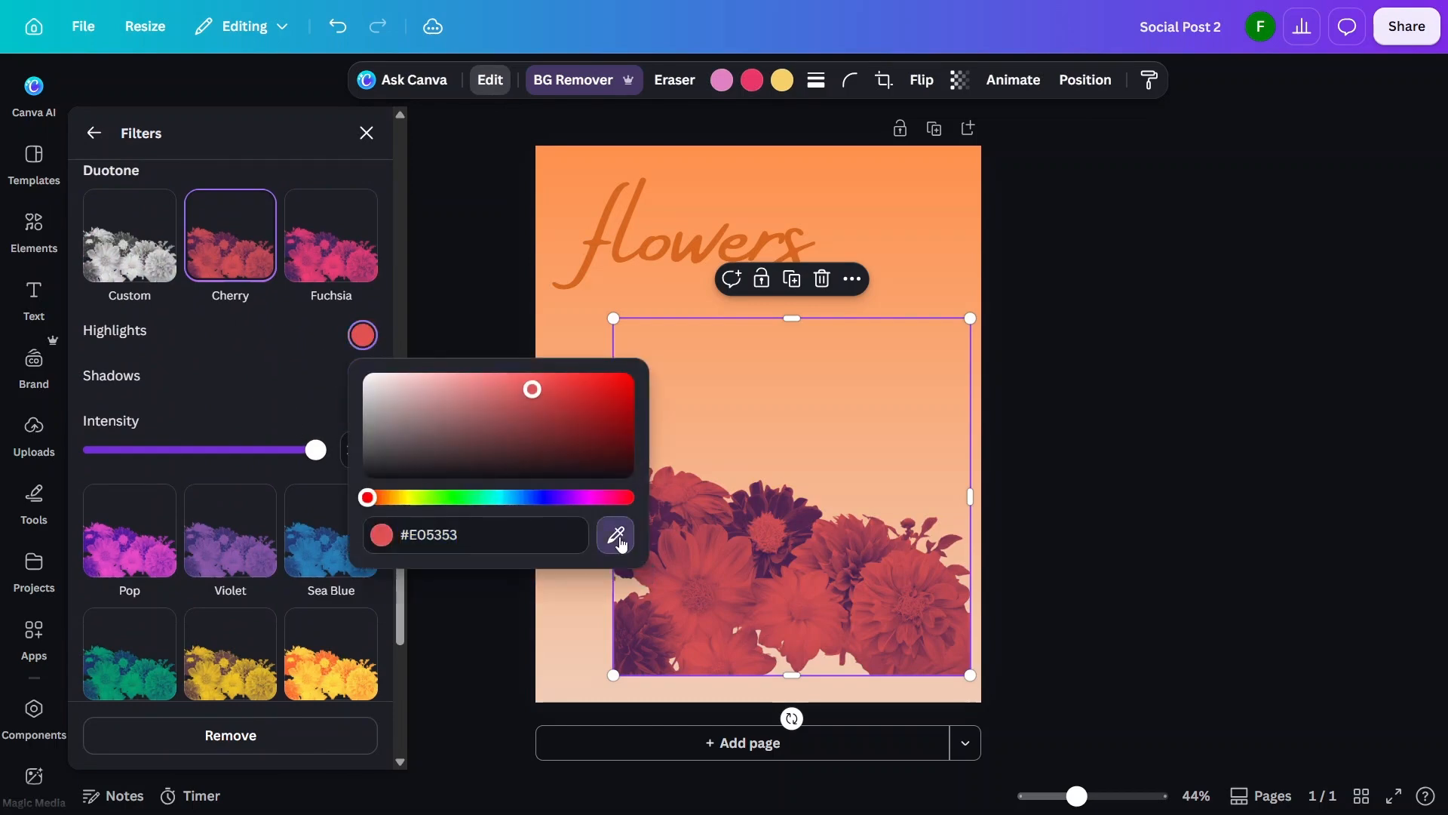
click(560, 640)
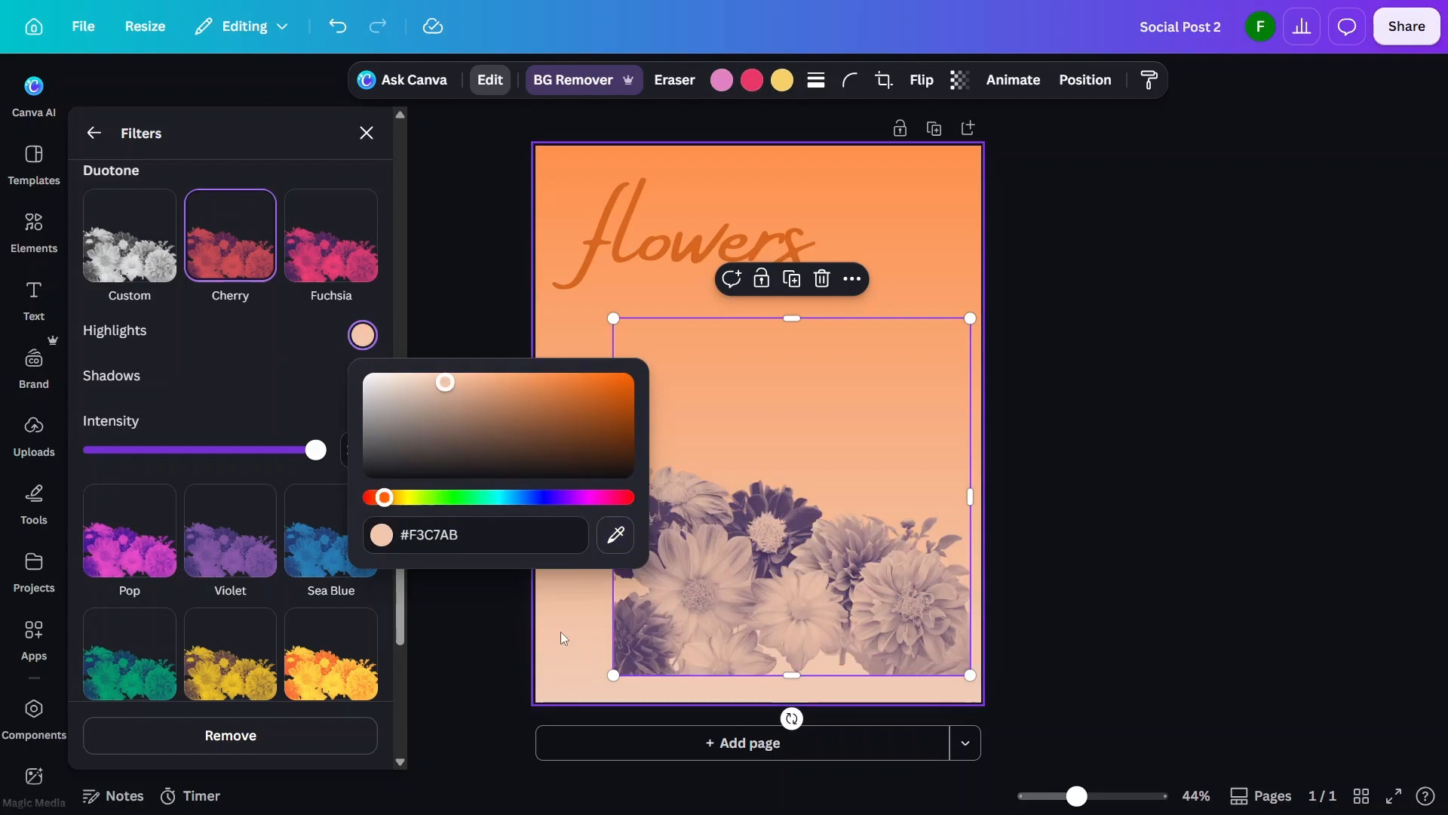
Set the duotone shadows to the background's sampled orange #FE995A, and darken that colour to a deep brownish orange
click(363, 380)
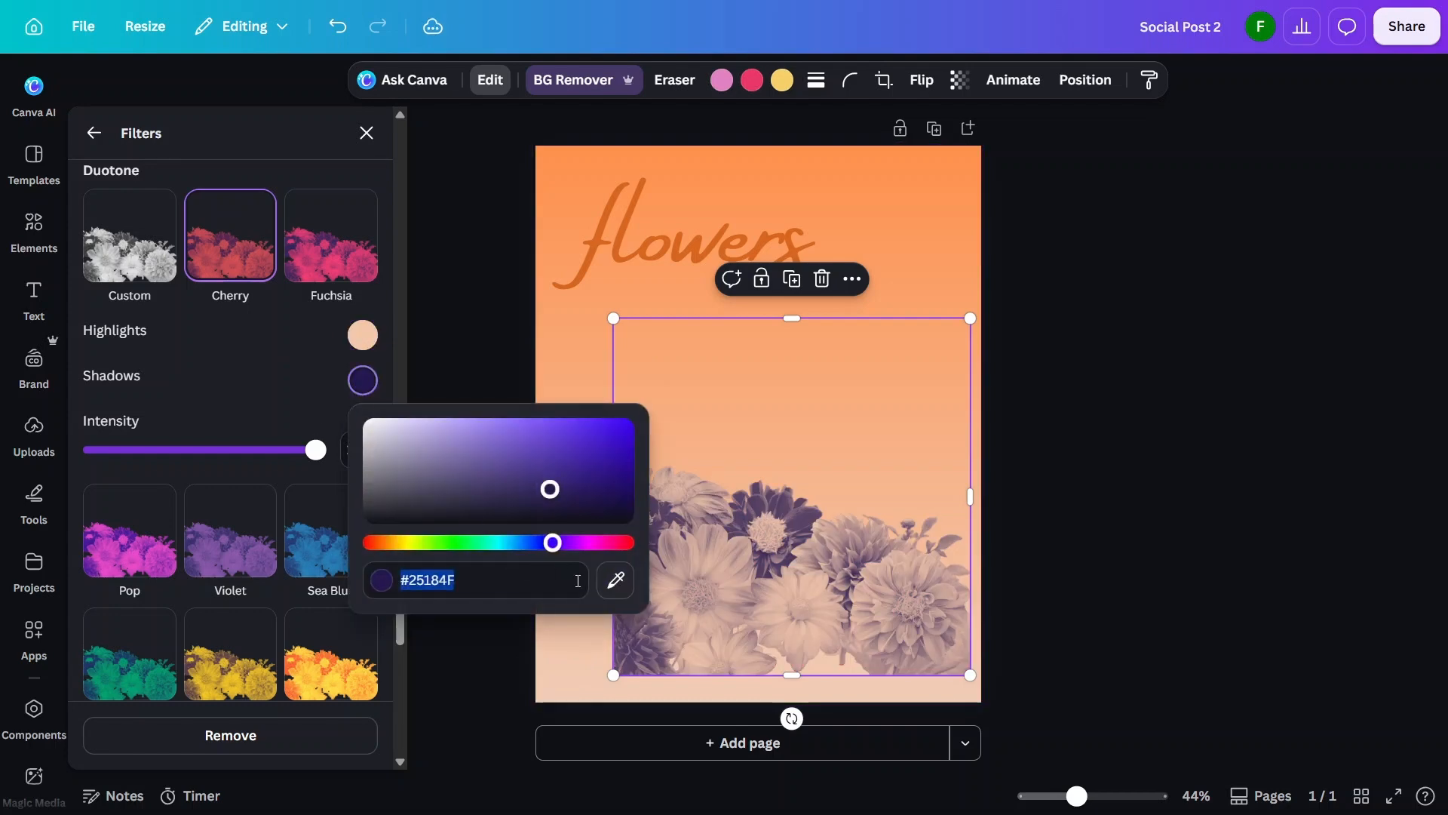
click(615, 580)
click(944, 214)
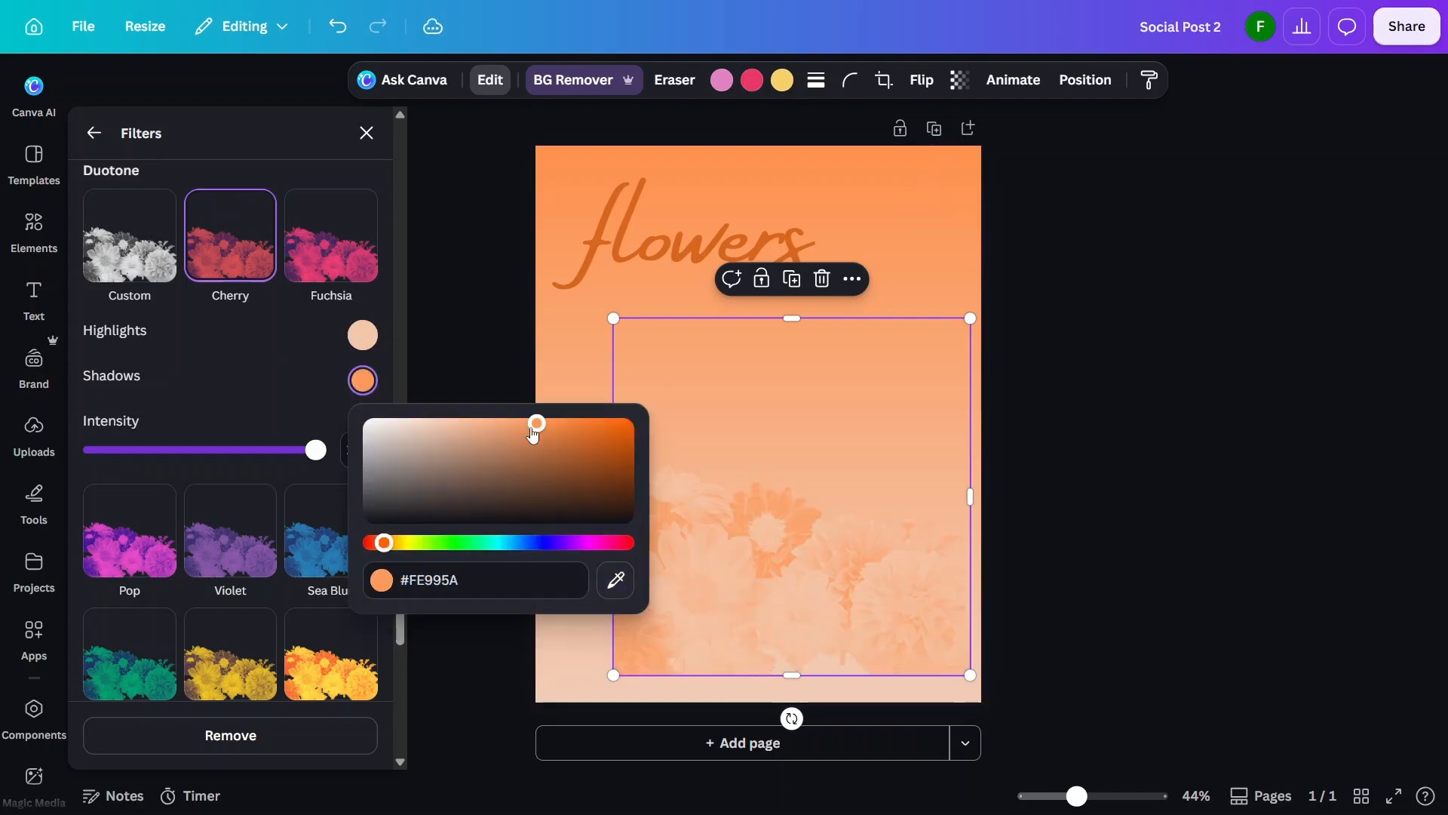
drag(536, 424, 627, 491)
Adjust the flower image with contrast 43 and blacks 64, and raise the whites slightly
click(768, 567)
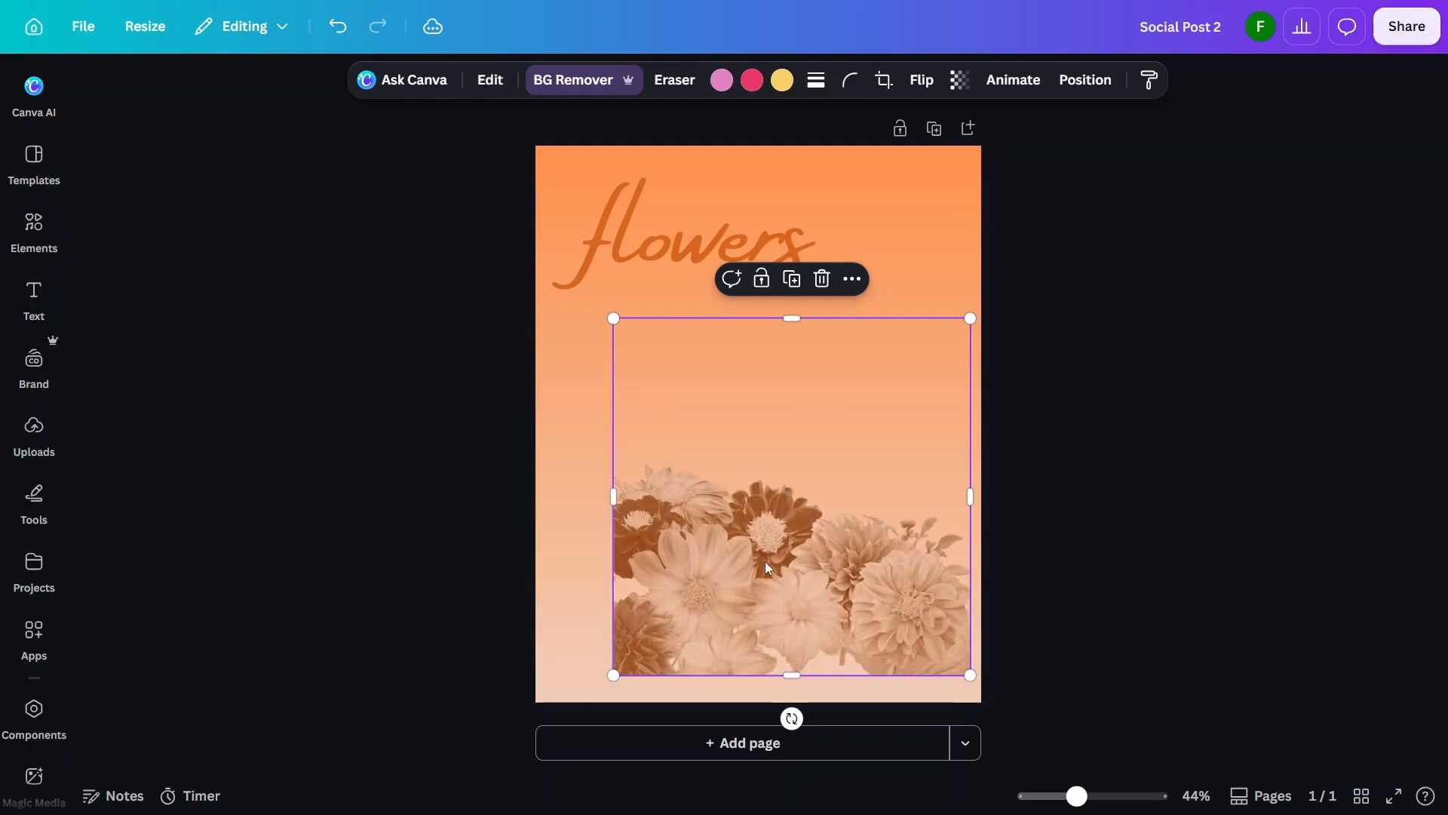
click(496, 81)
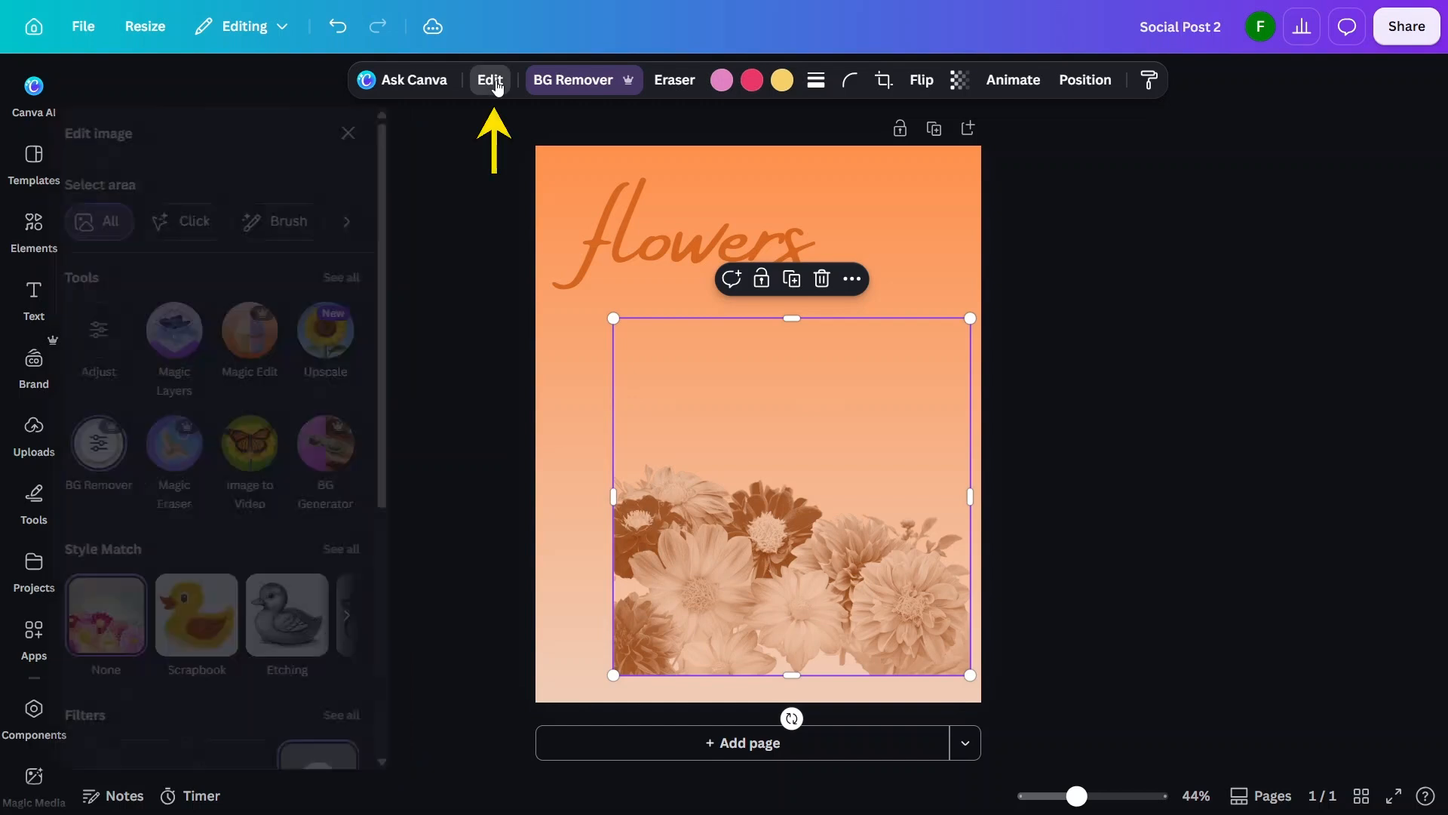
click(117, 331)
scroll(323, 433, down, 4)
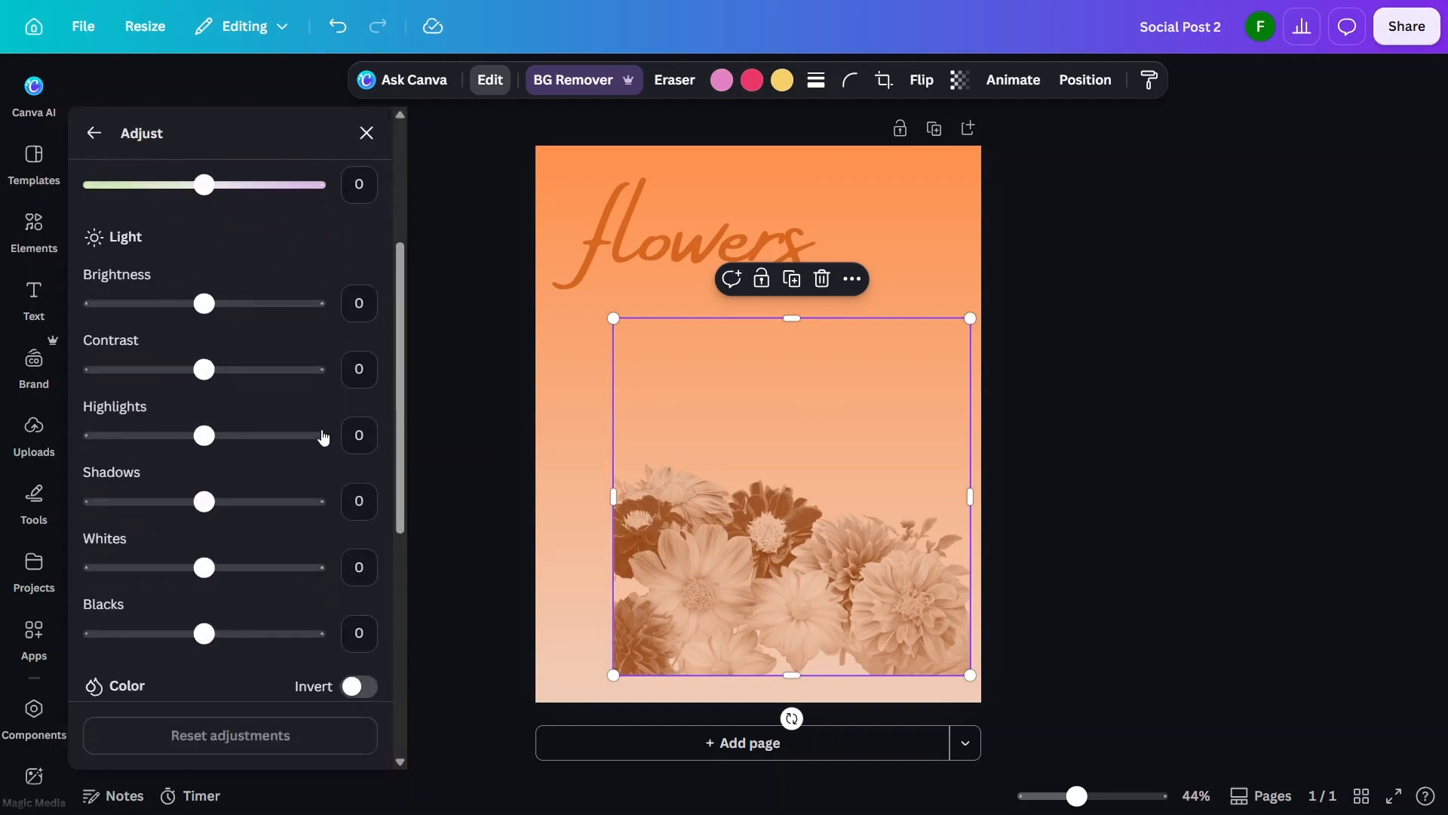
mouse_move(204, 281)
mouse_down()
mouse_move(230, 281)
mouse_move(205, 280)
mouse_up()
drag(205, 345, 252, 345)
scroll(230, 473, down, 2)
drag(204, 515, 276, 516)
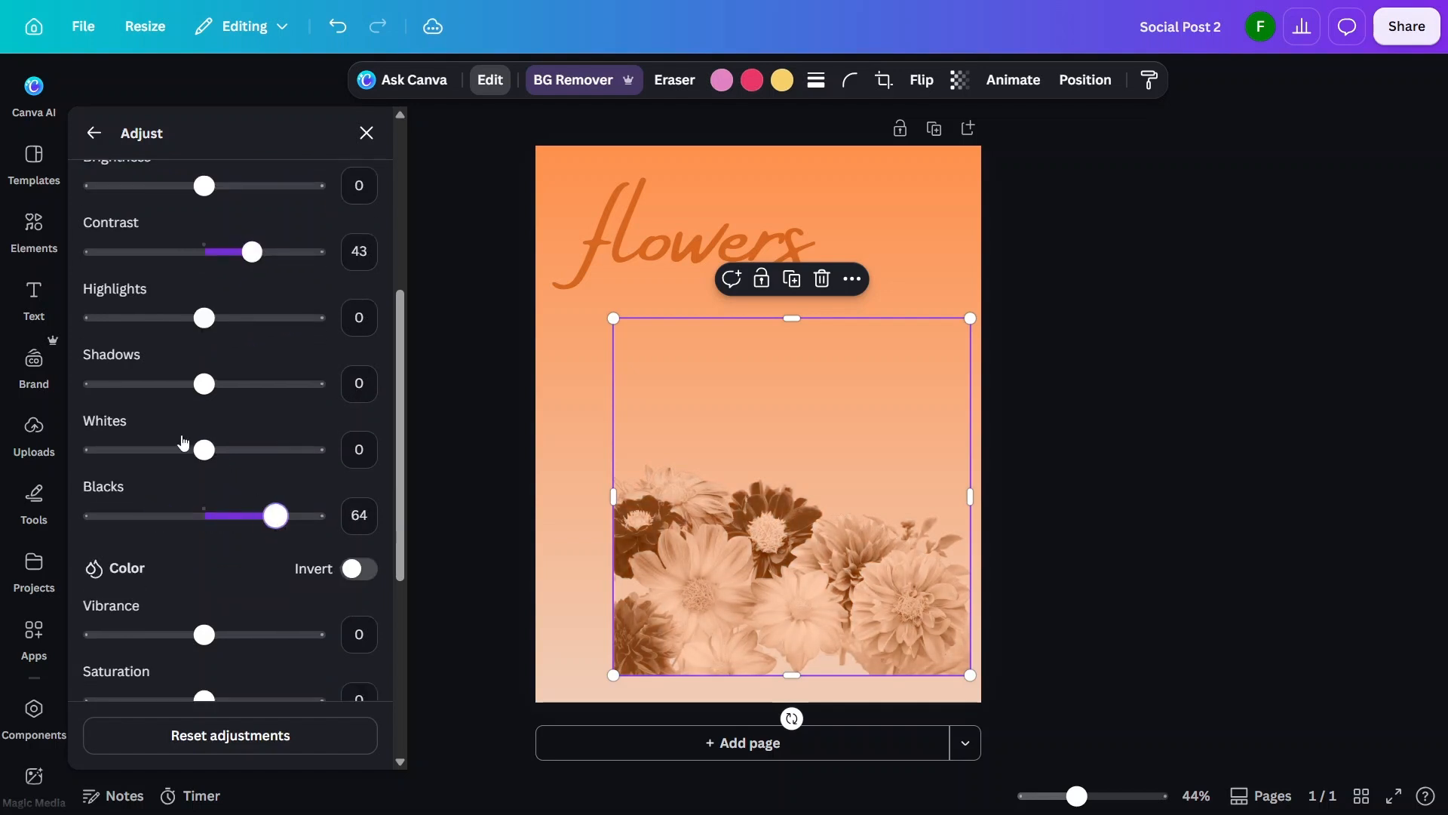
drag(204, 450, 214, 450)
Move the flowers down to the page's lower edge and enlarge them to span the full page width
click(1104, 484)
drag(842, 598, 863, 625)
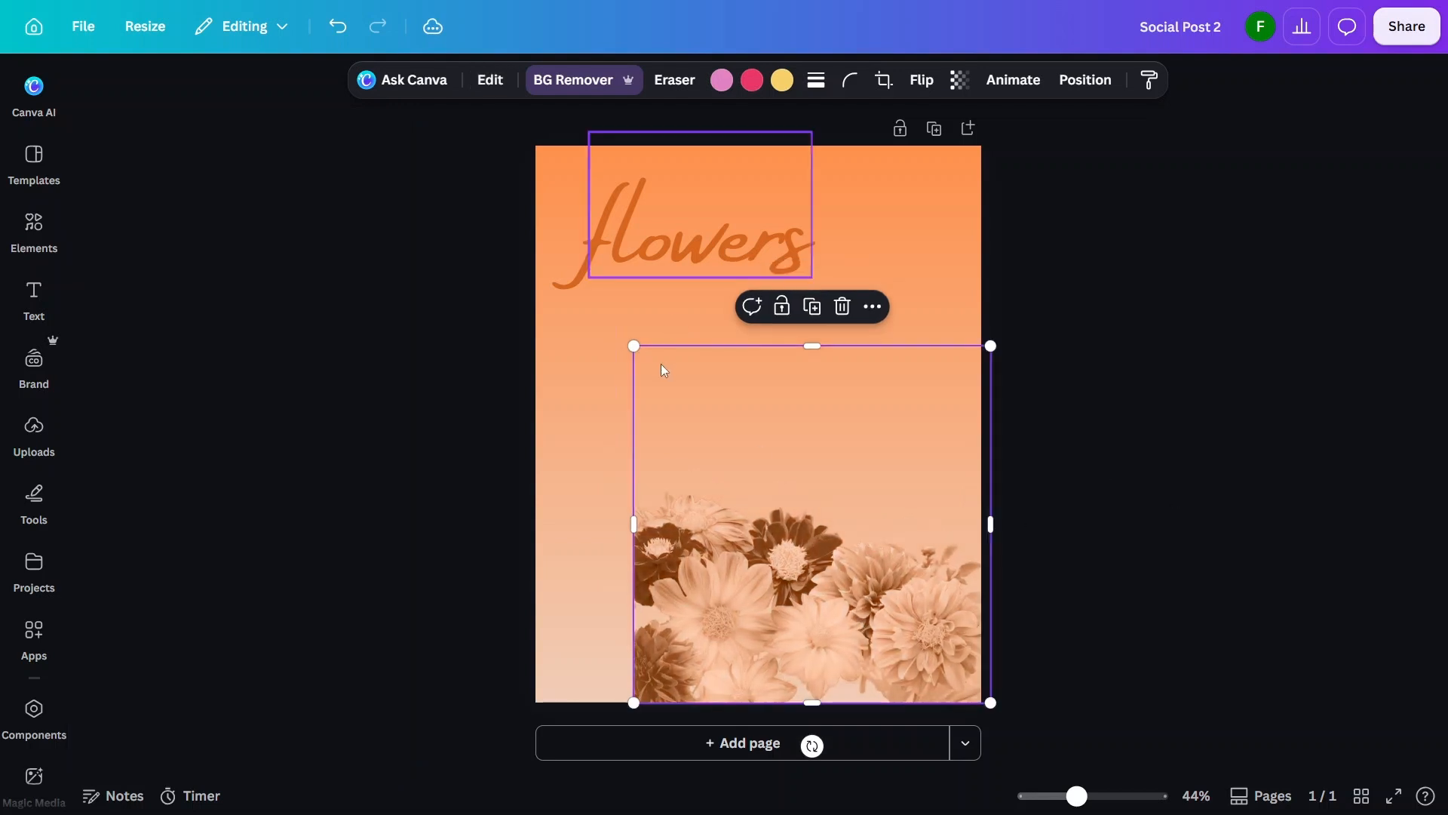
drag(634, 346, 525, 188)
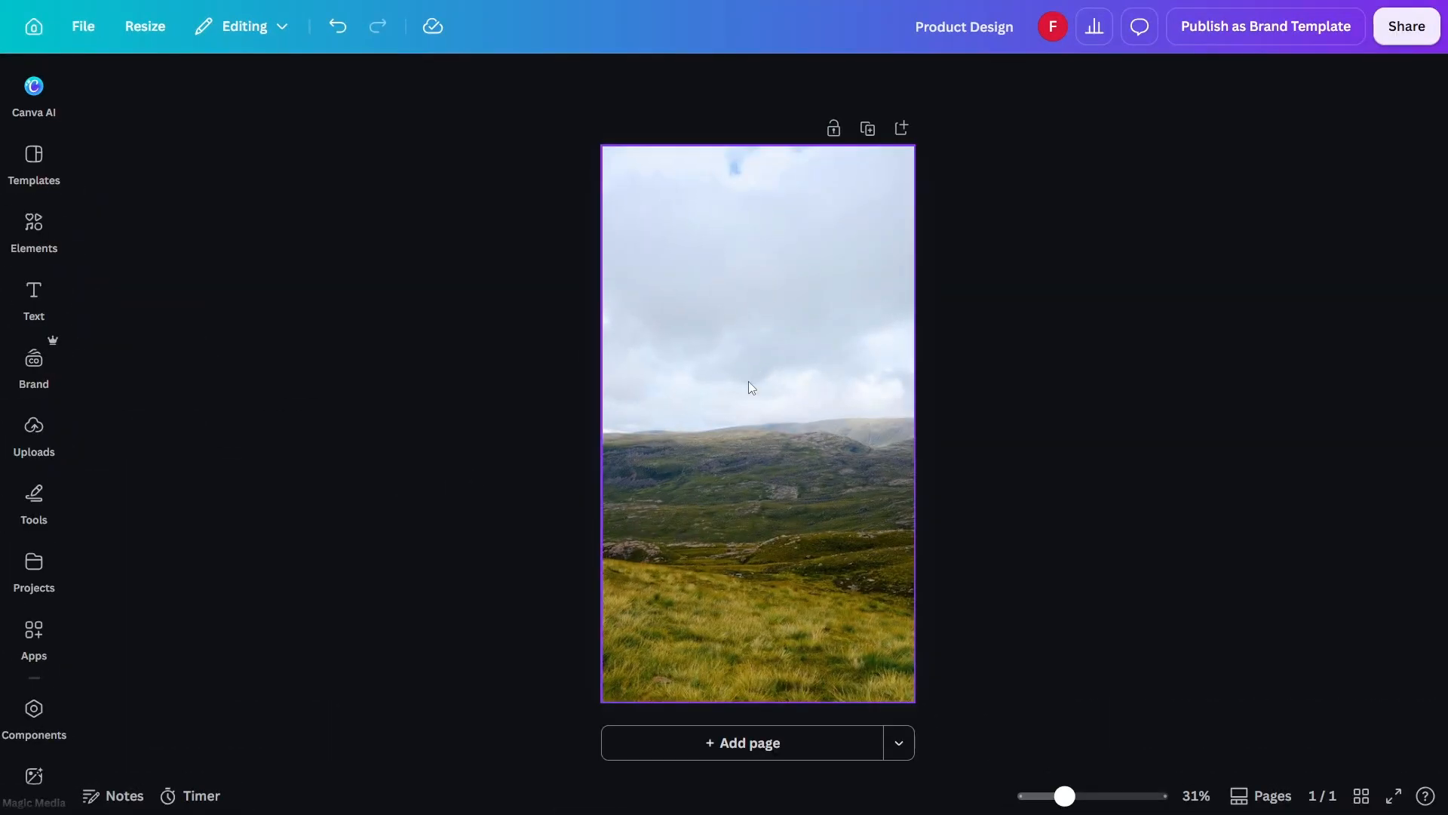
Blur the whole landscape image in the Product Design file with an intensity of 80
click(751, 386)
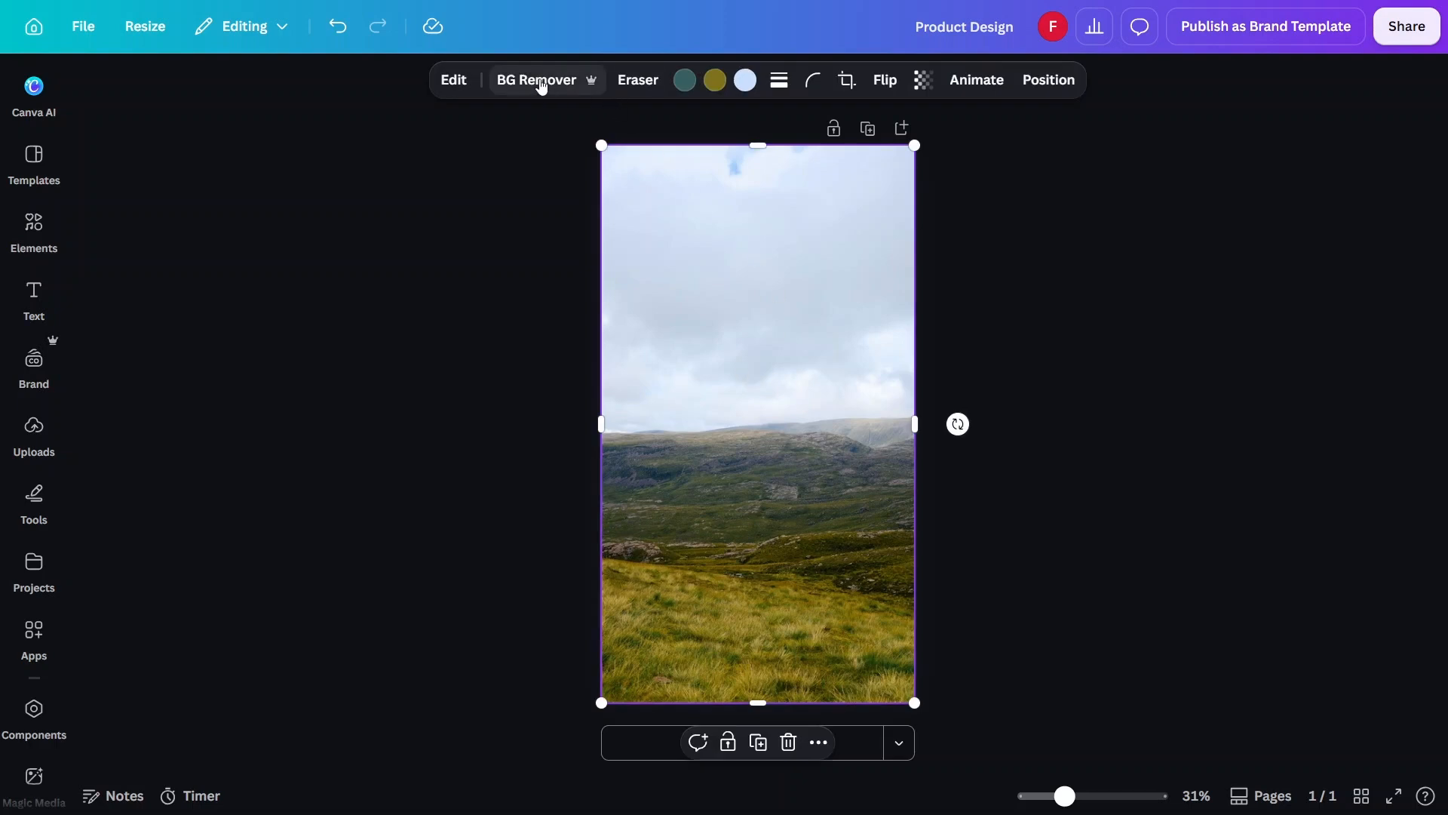
click(454, 80)
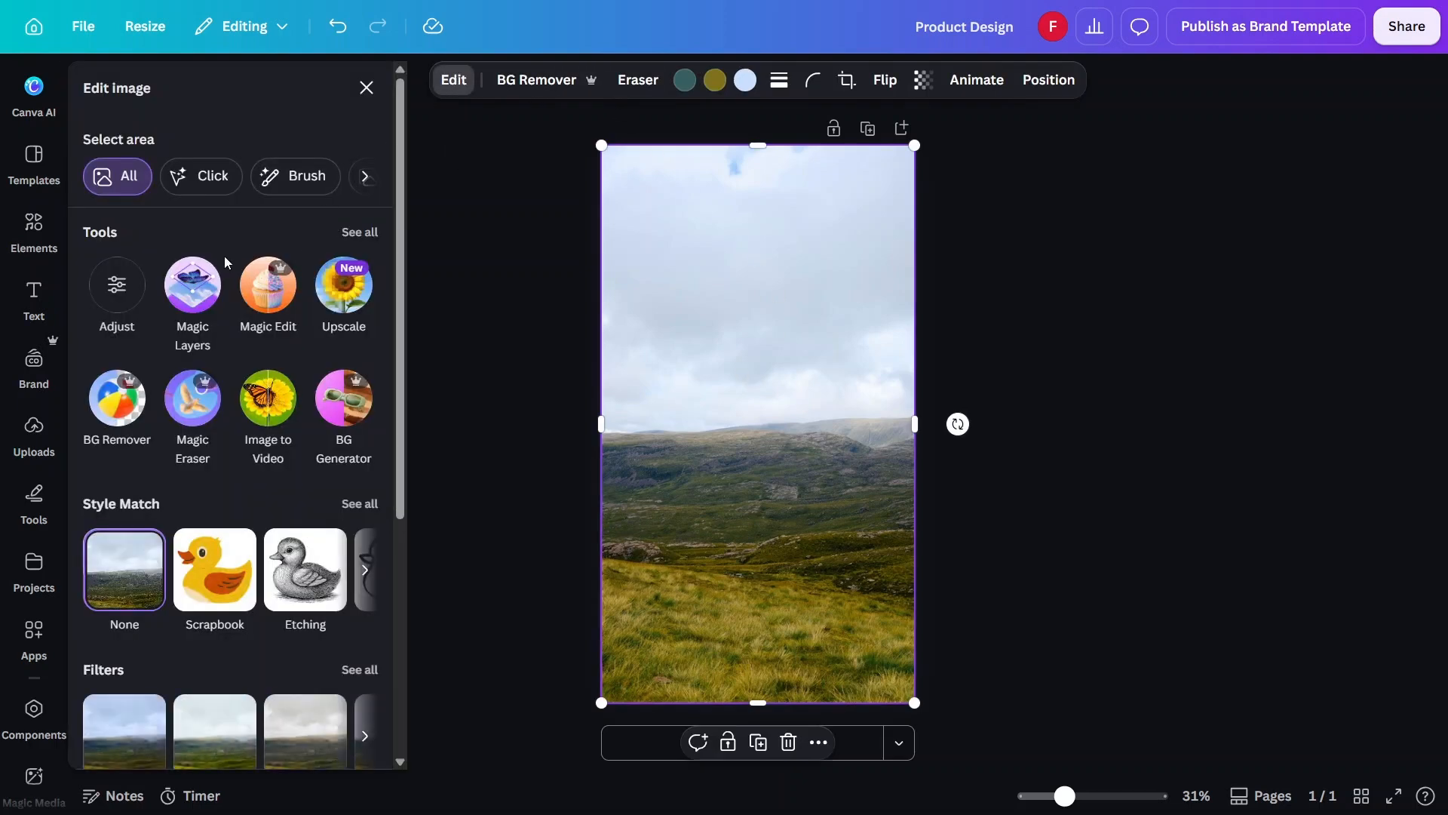
click(373, 233)
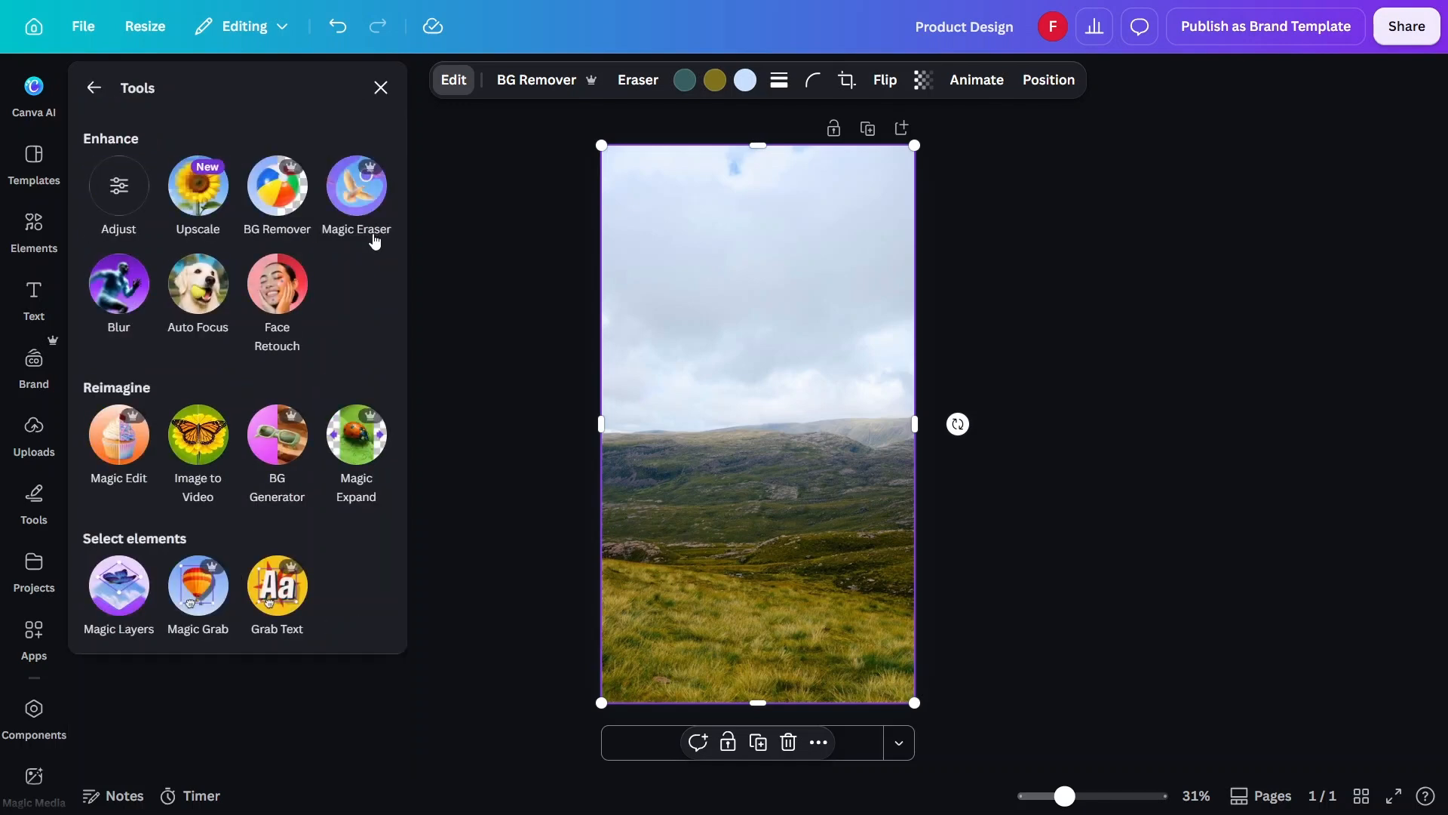
click(113, 282)
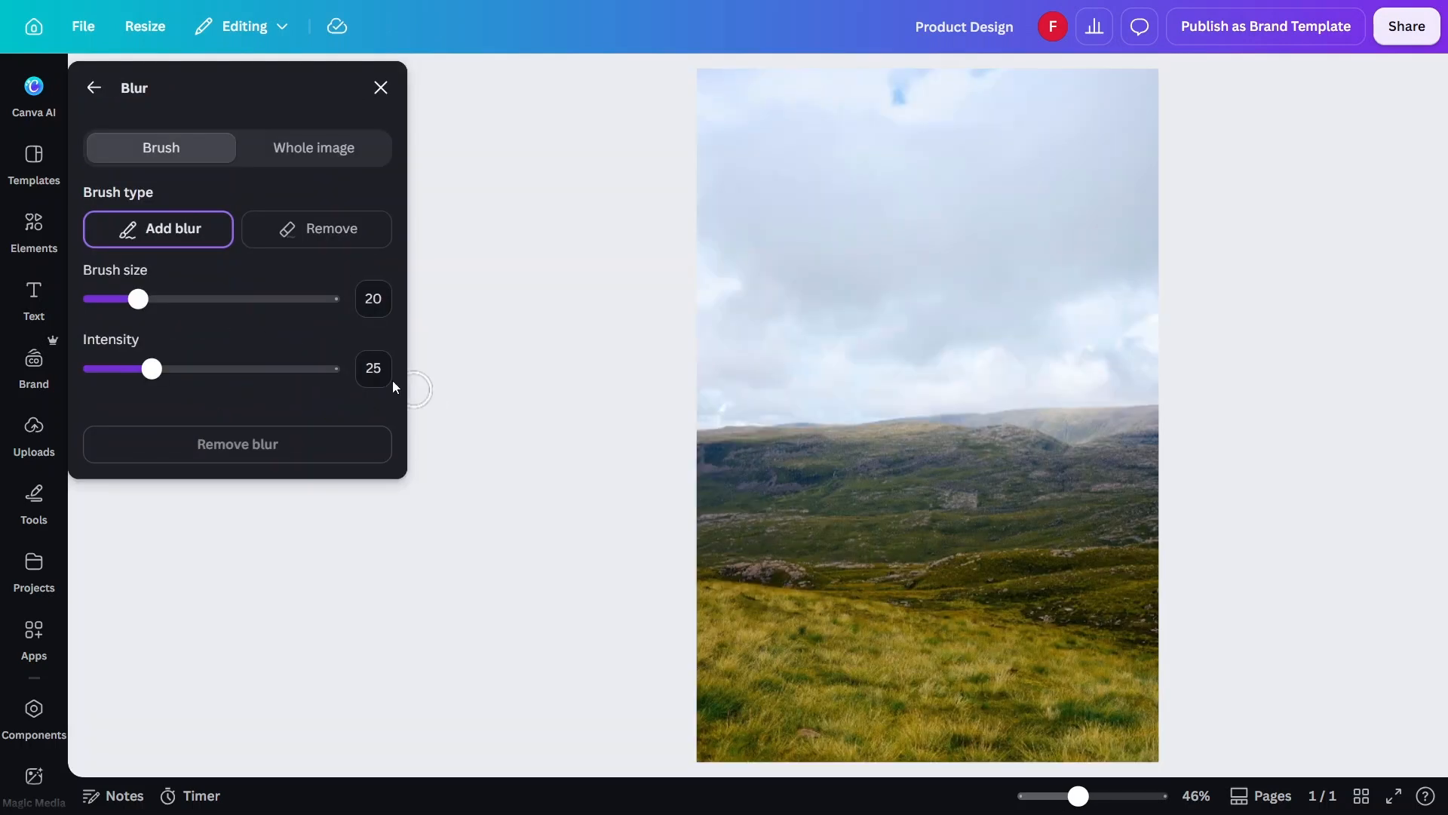
click(314, 147)
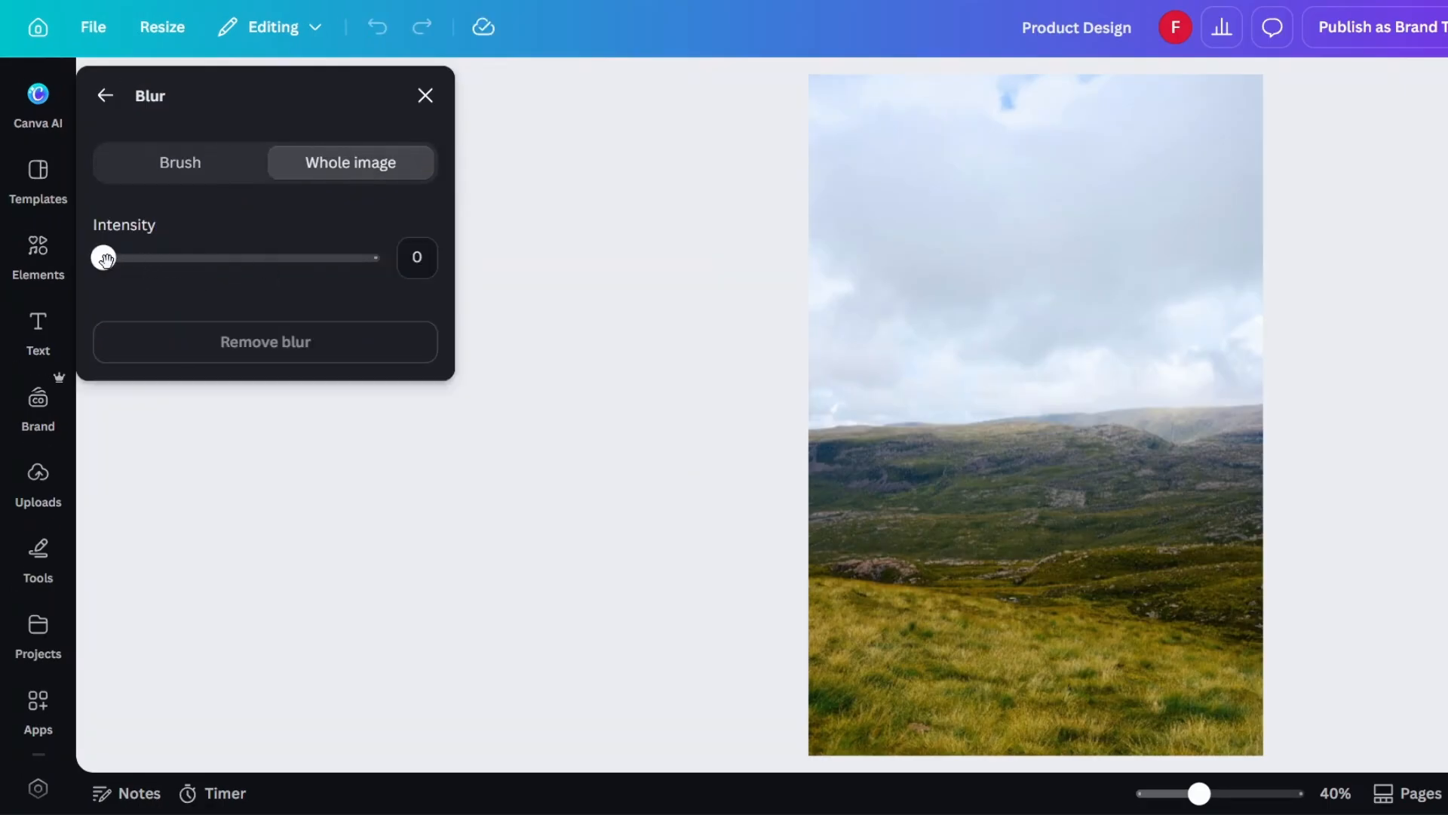
drag(106, 258, 195, 258)
click(409, 261)
text(80)
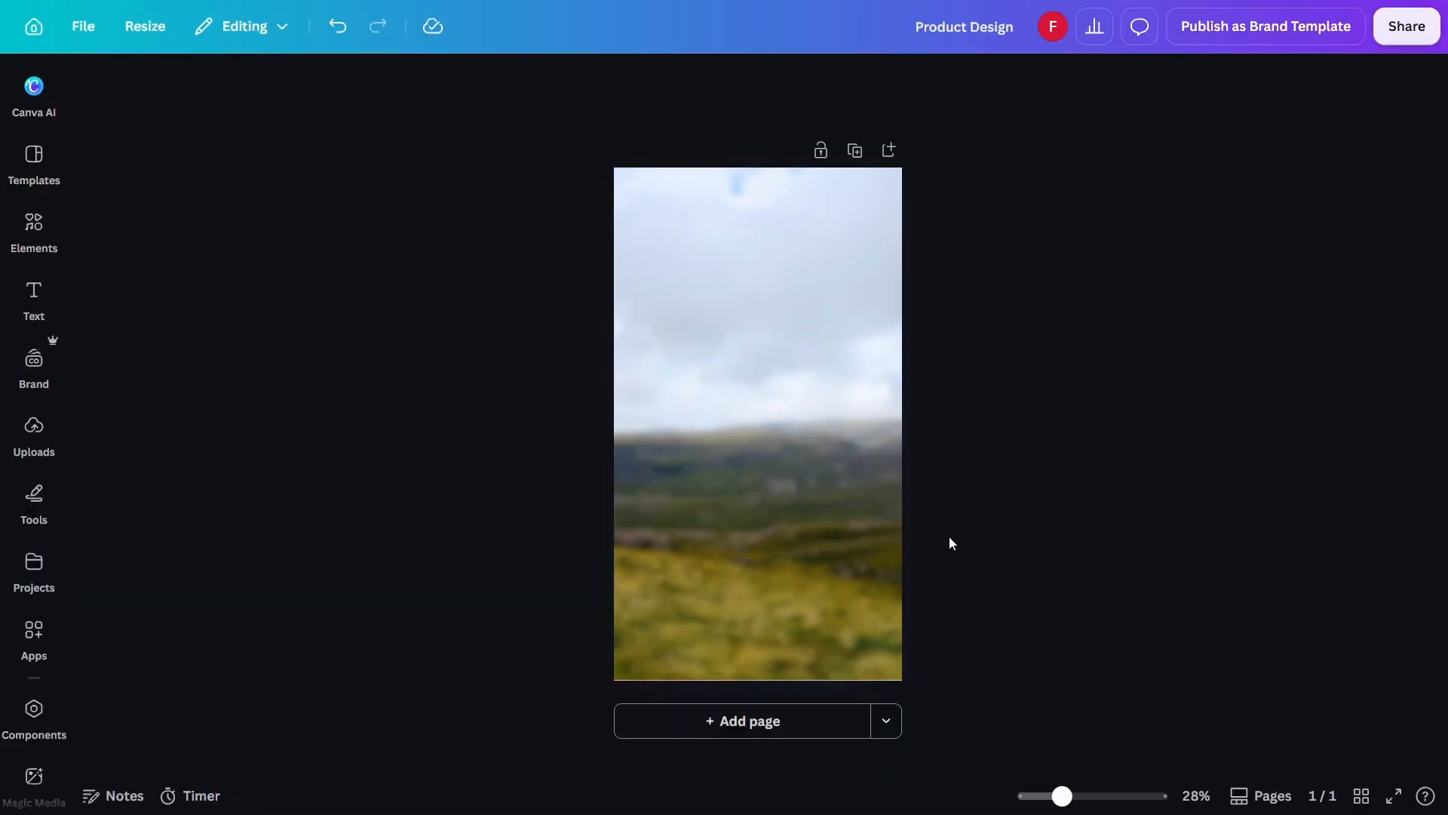
Duplicate the blurred landscape image and remove the background from the copy
click(737, 455)
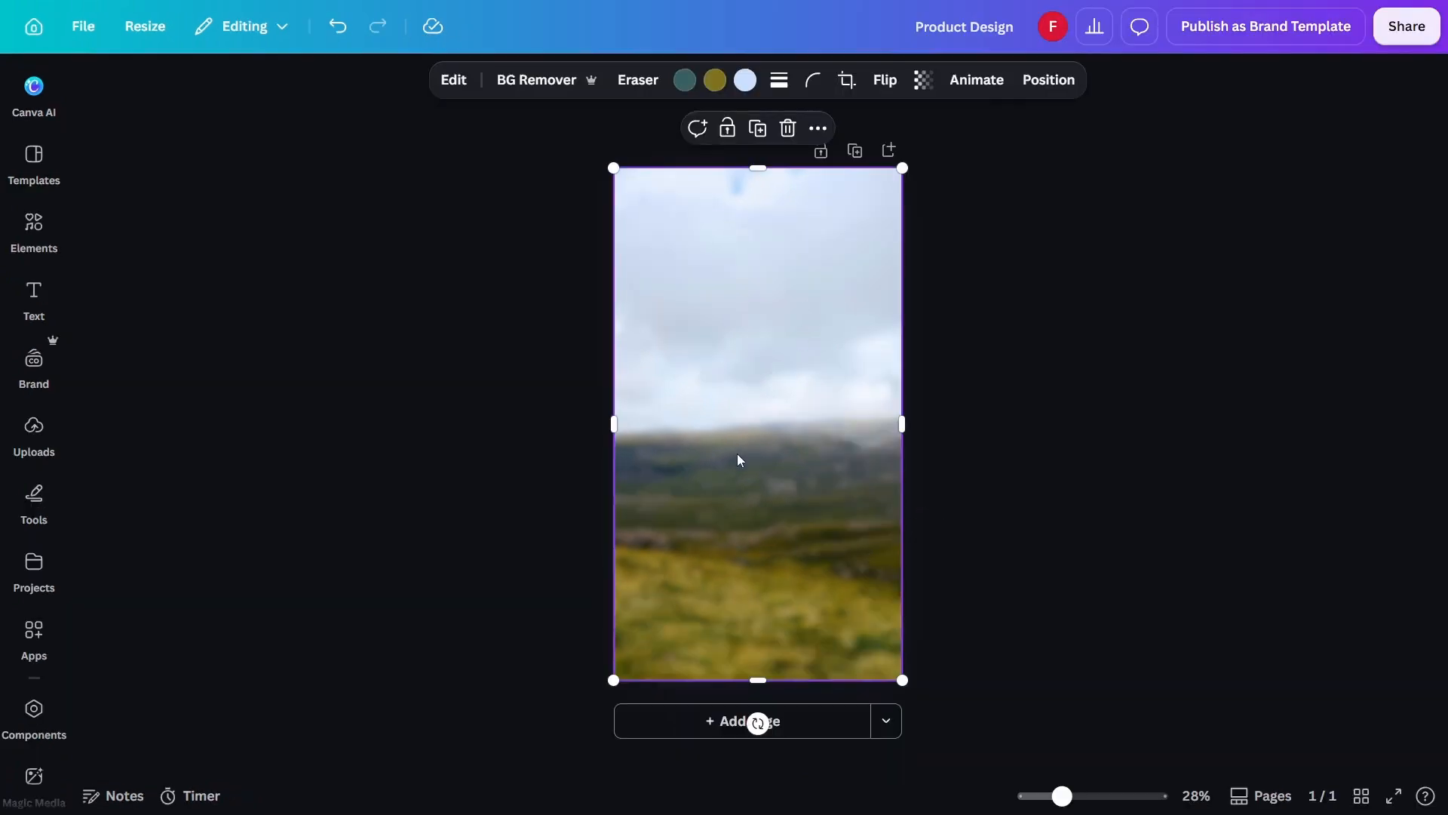
right_click(709, 351)
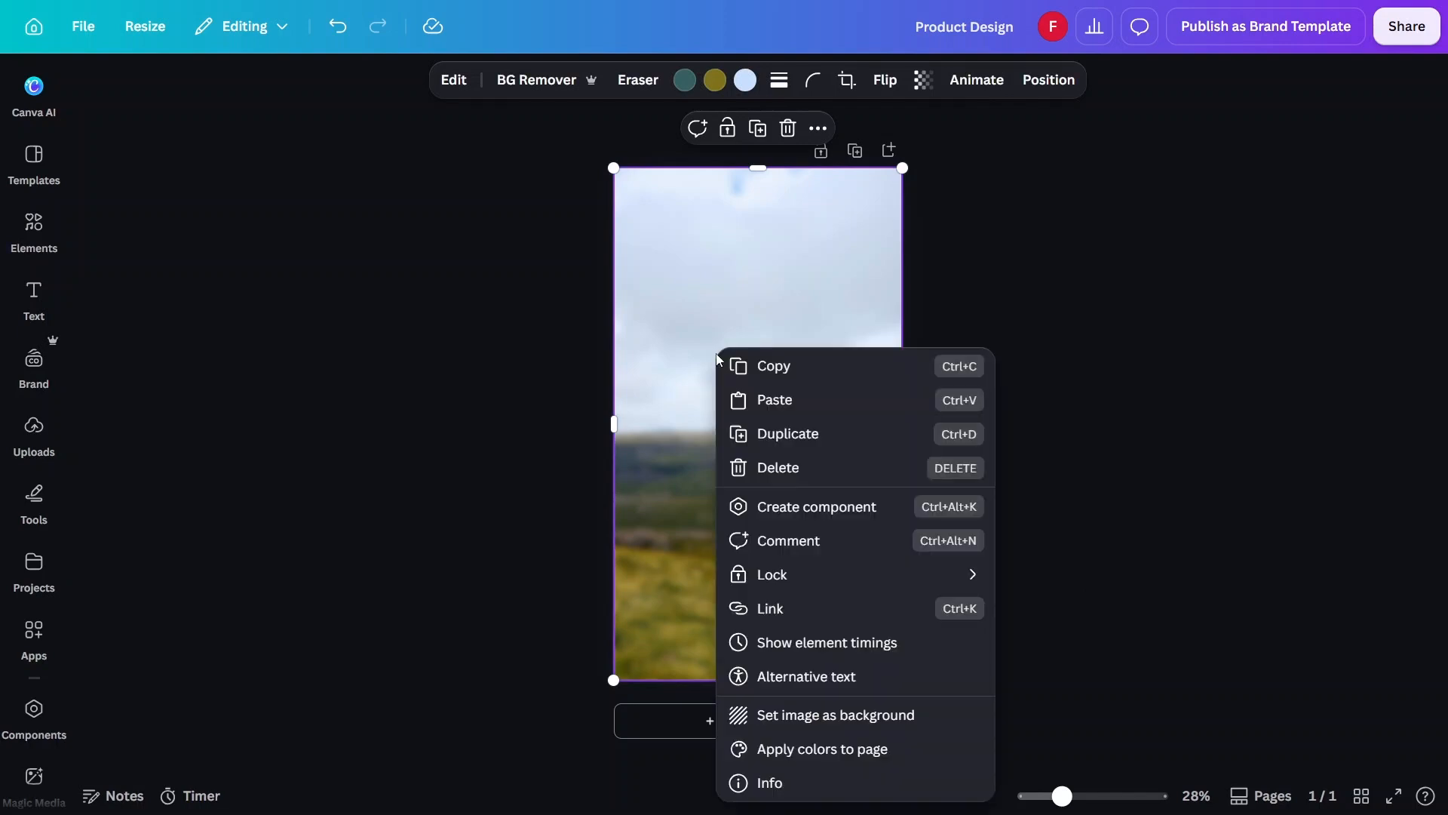
click(761, 433)
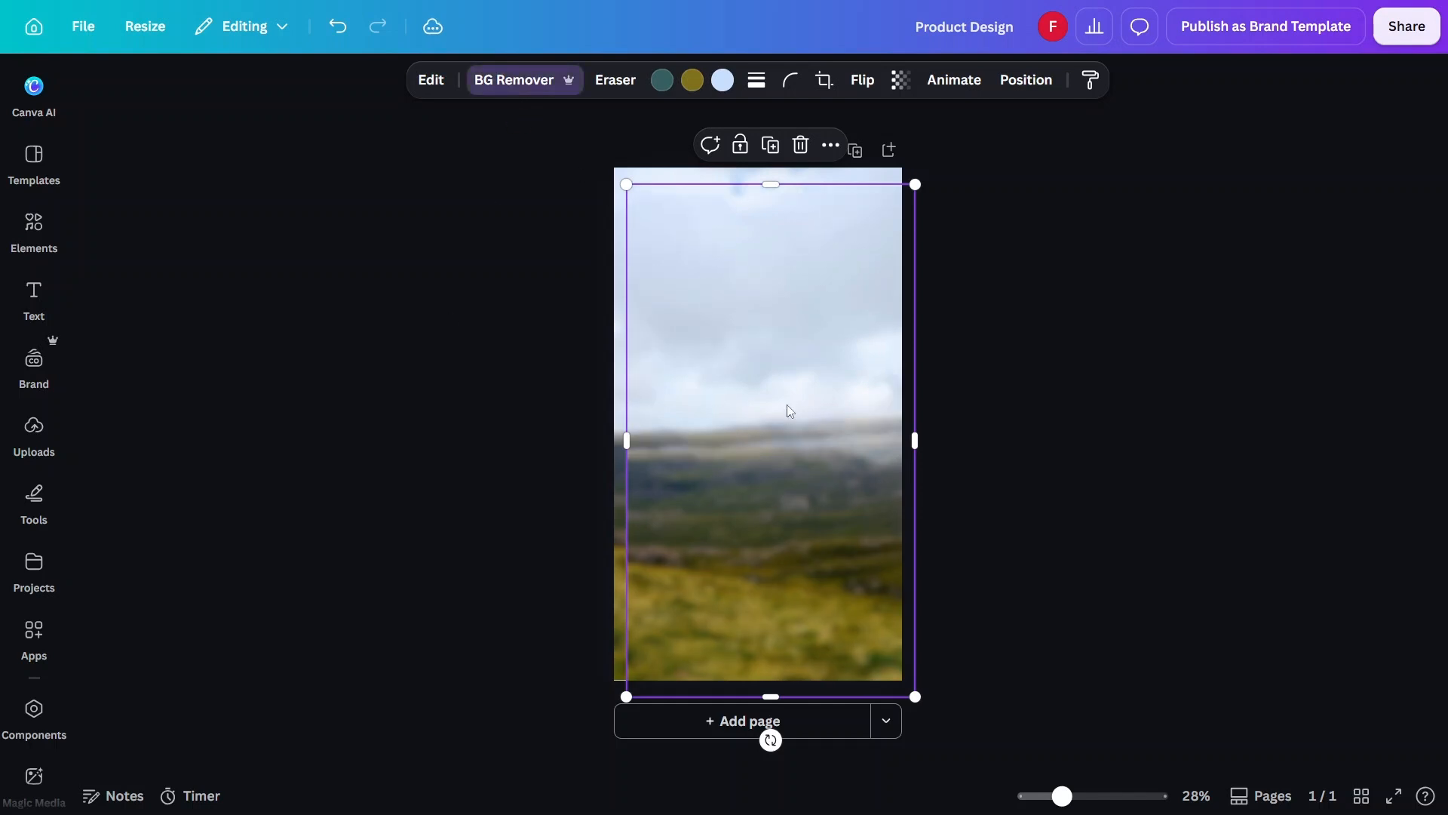
Erase the distant hills from the landscape cut-out with the Magic Eraser brush at size 40, keeping only the foreground grass
click(617, 84)
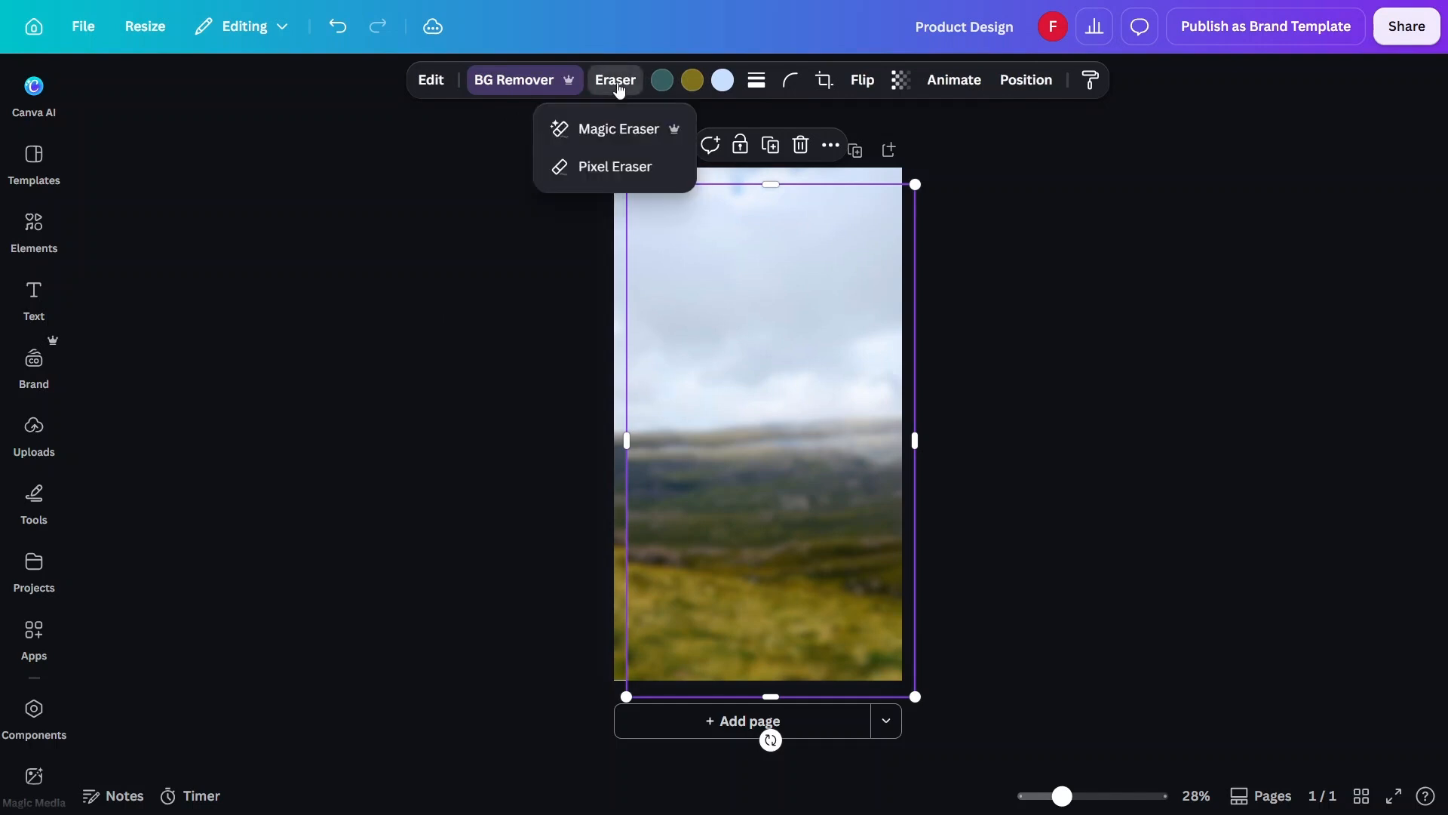
click(611, 129)
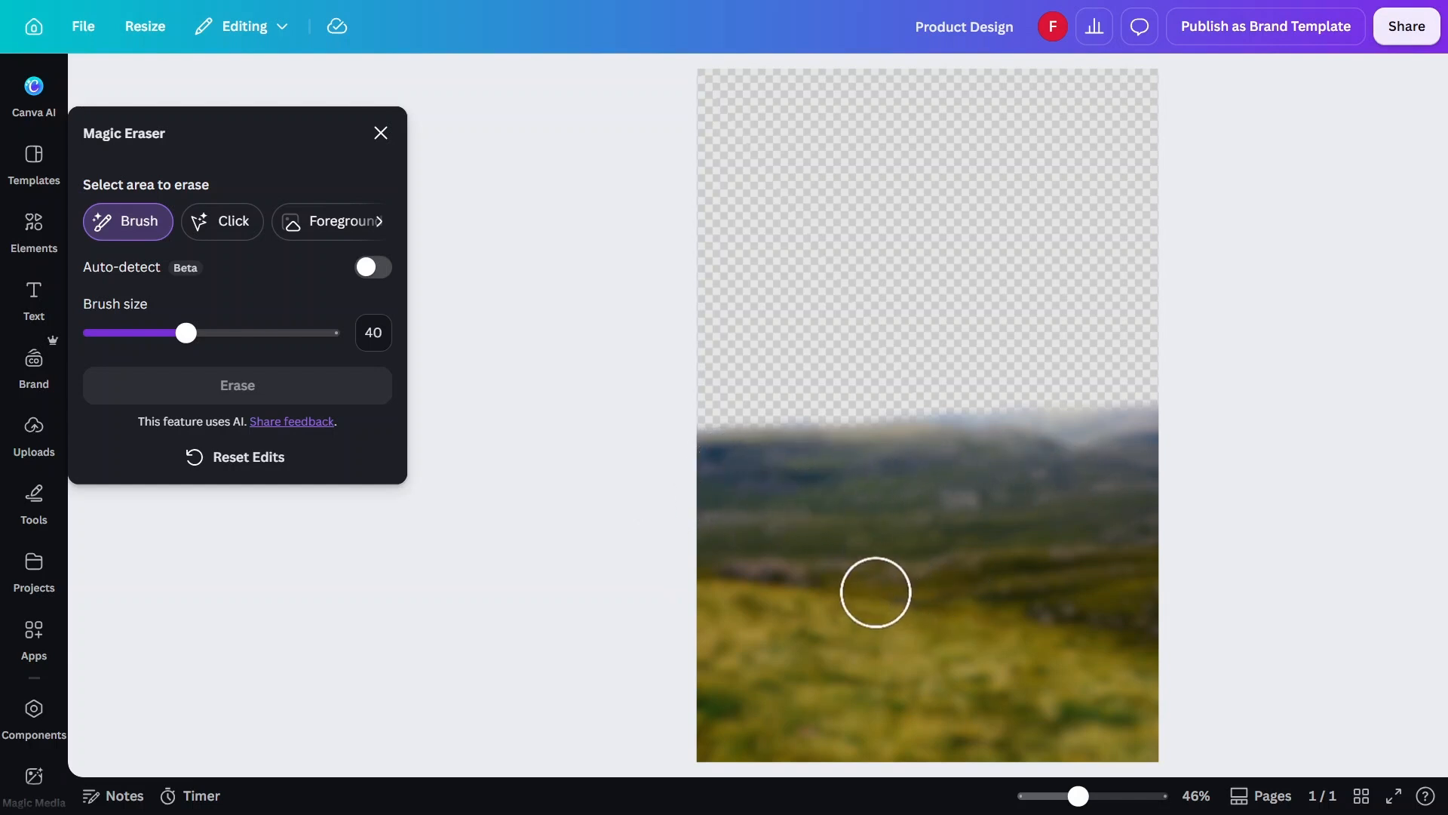
drag(711, 513, 1186, 533)
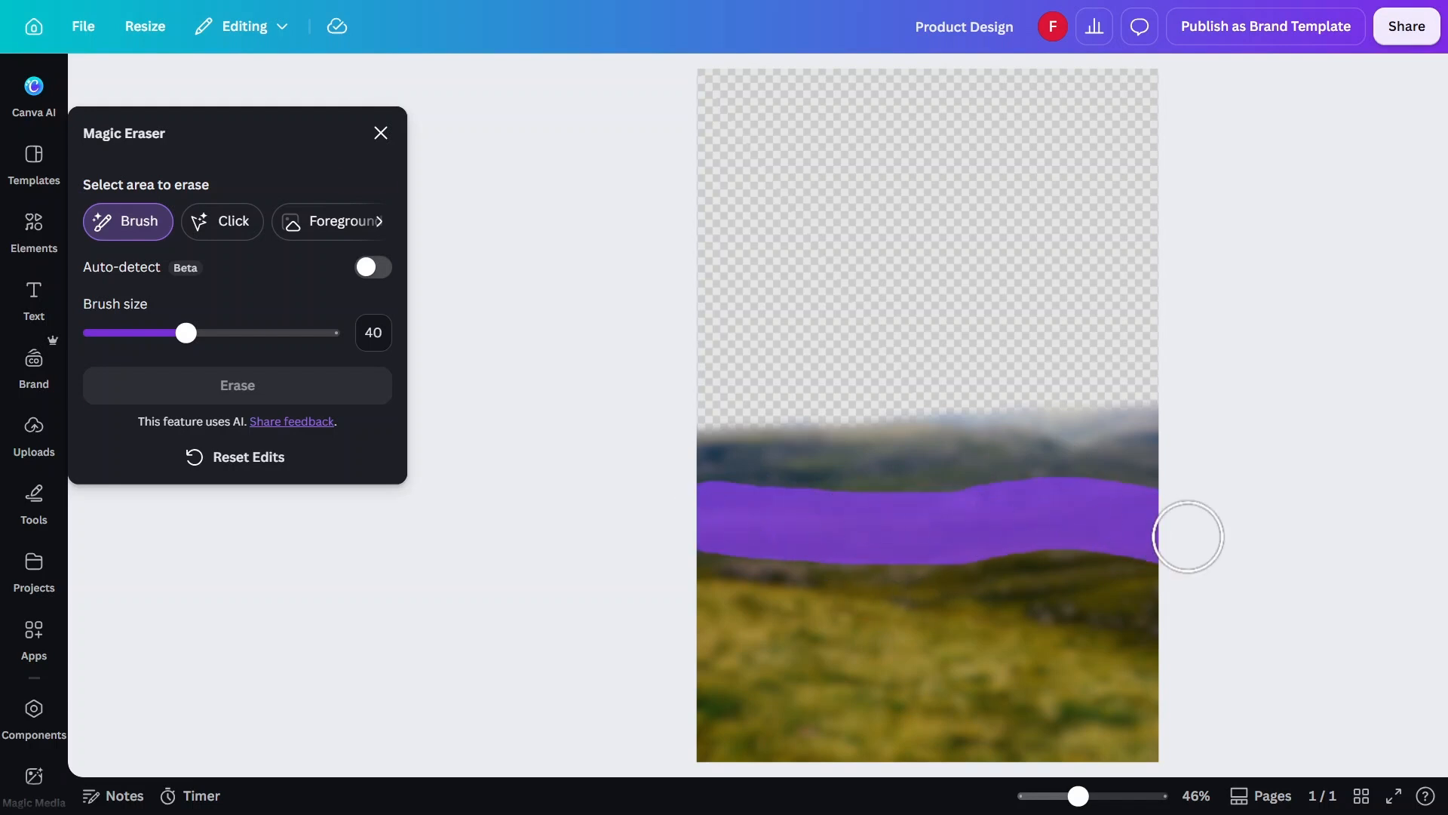
mouse_move(1161, 419)
mouse_down()
mouse_move(714, 459)
mouse_move(1109, 473)
mouse_up()
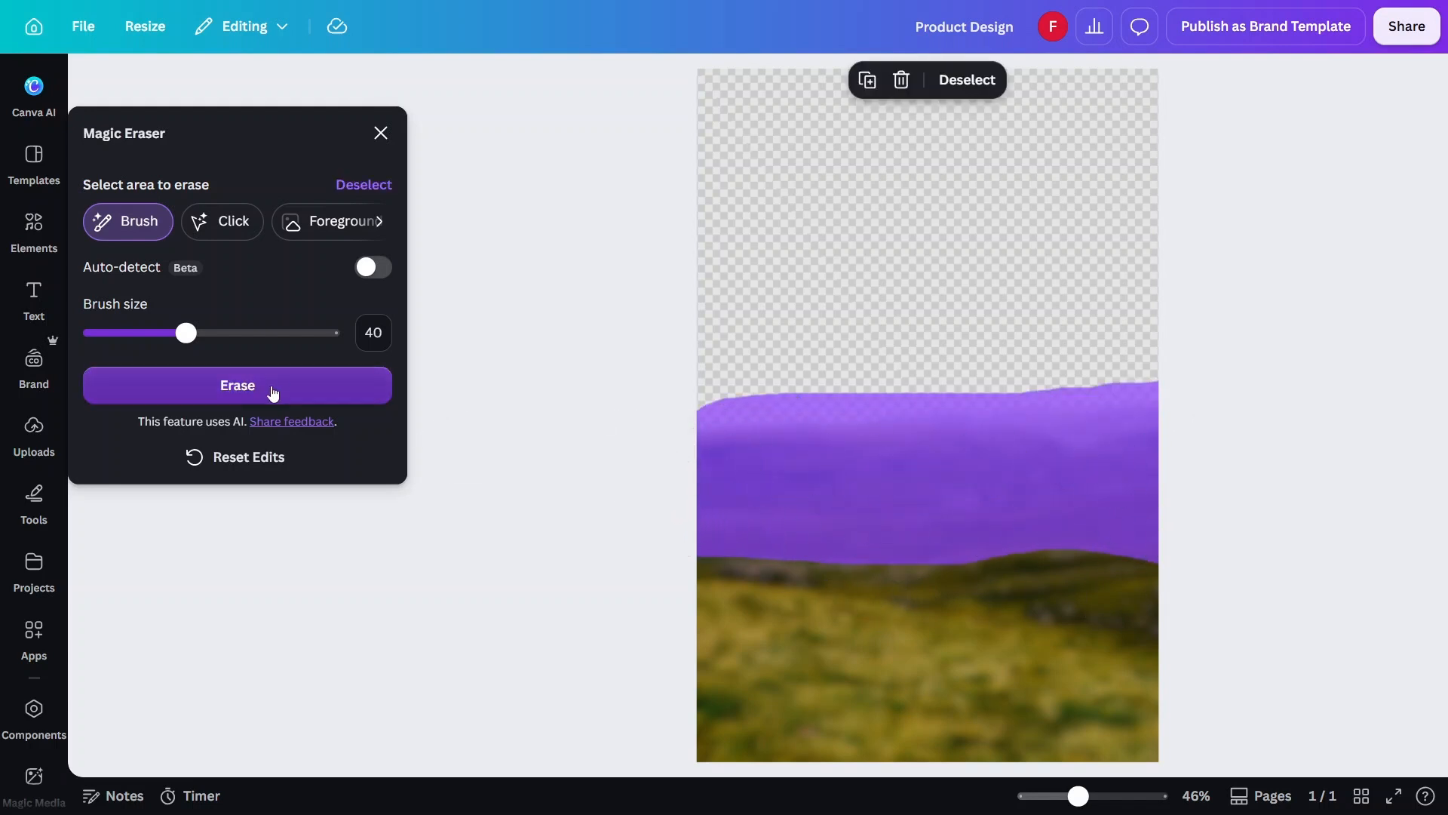
click(271, 394)
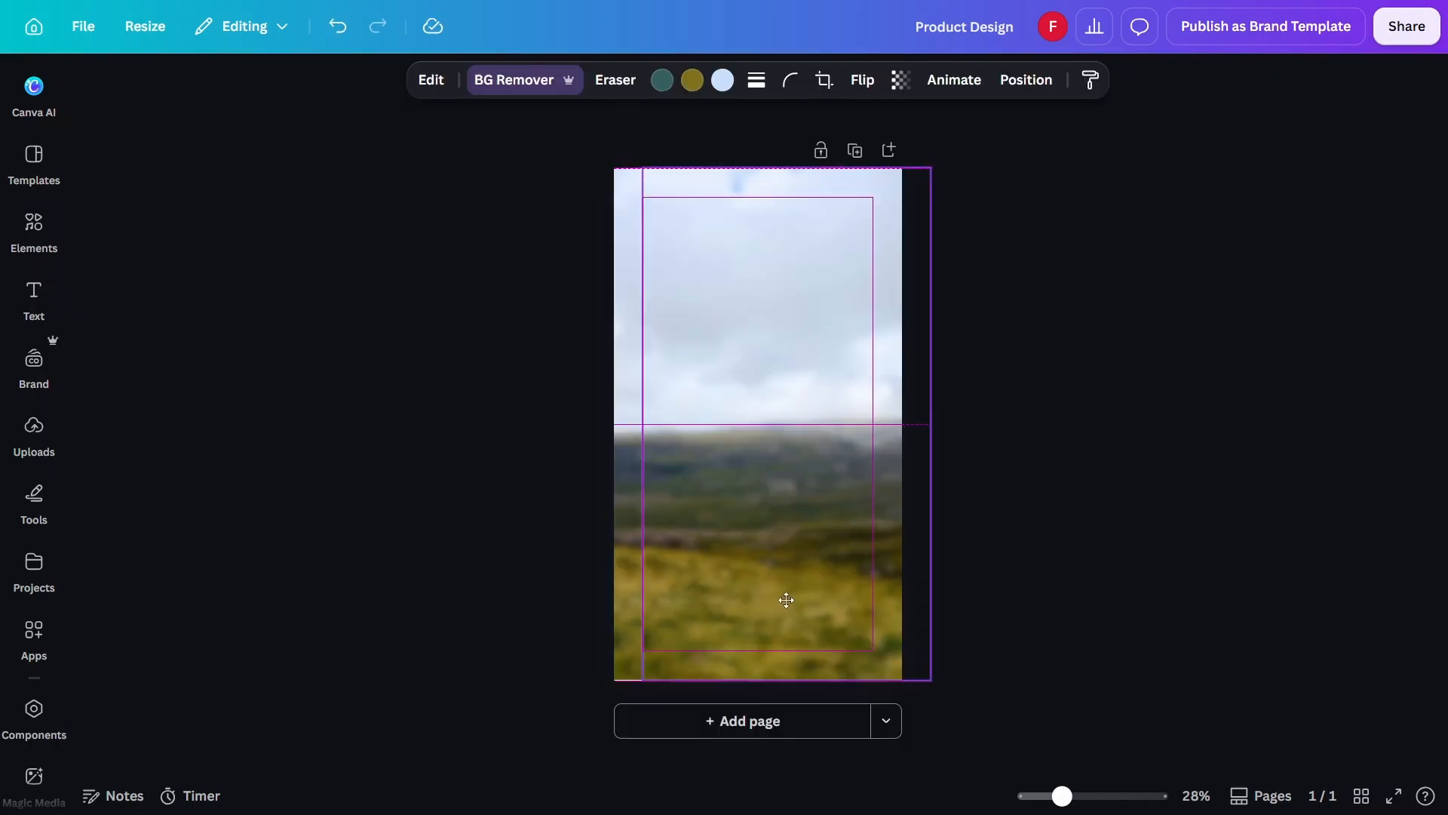
Shift the grass cut-out sideways to reach the original landscape, and crop the original down to its sky
drag(747, 613, 780, 609)
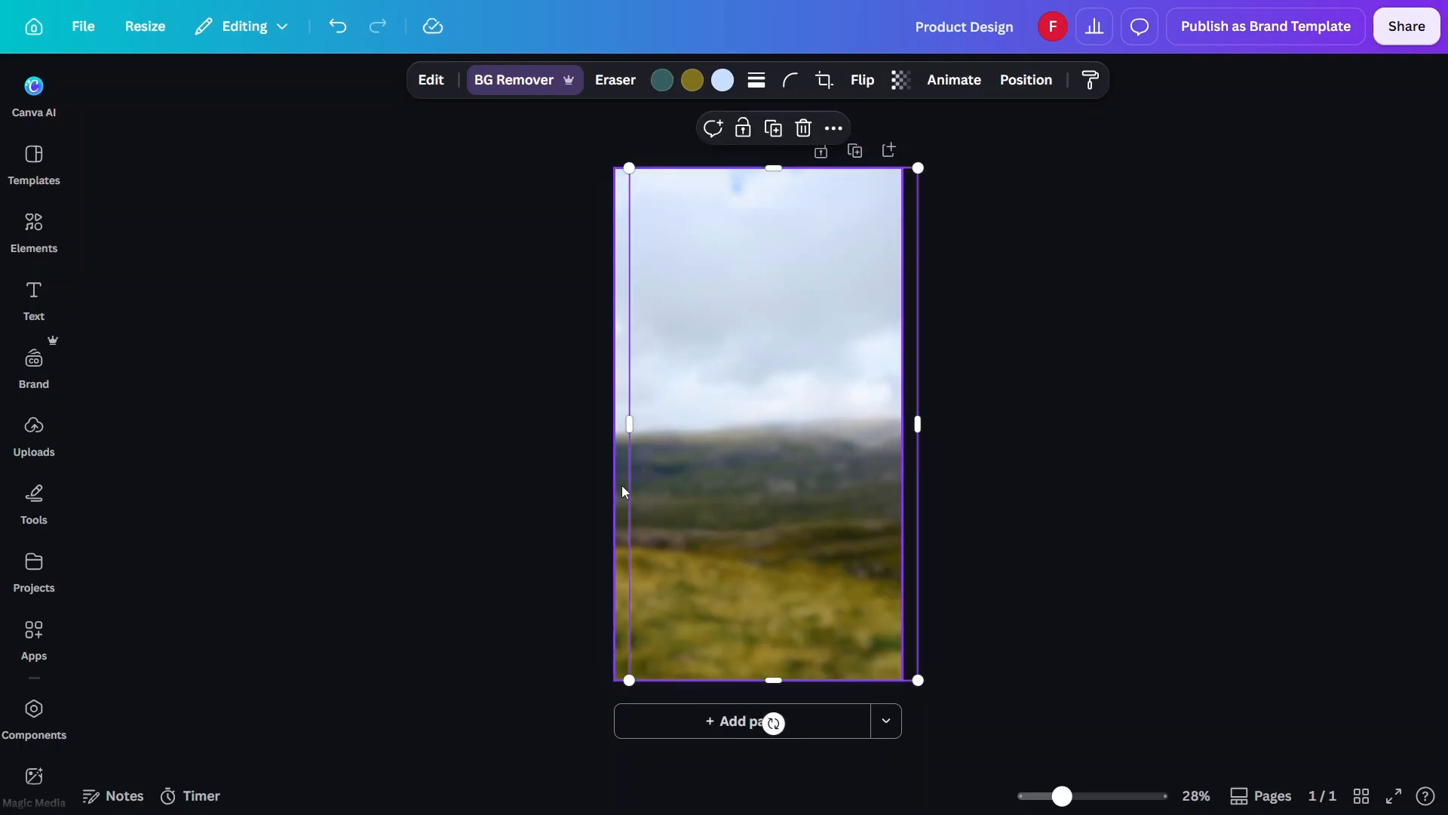
click(622, 486)
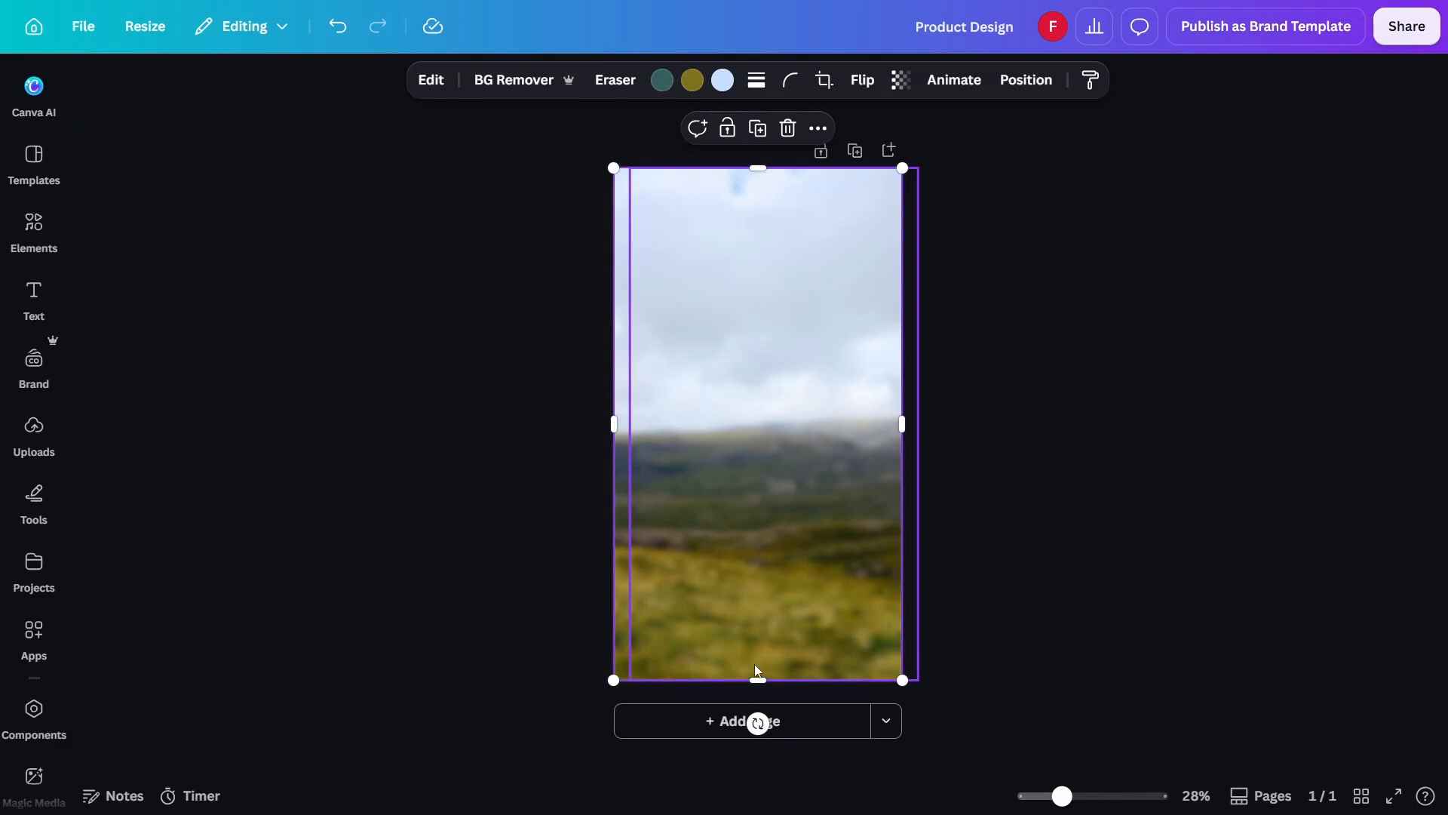
drag(757, 683, 786, 424)
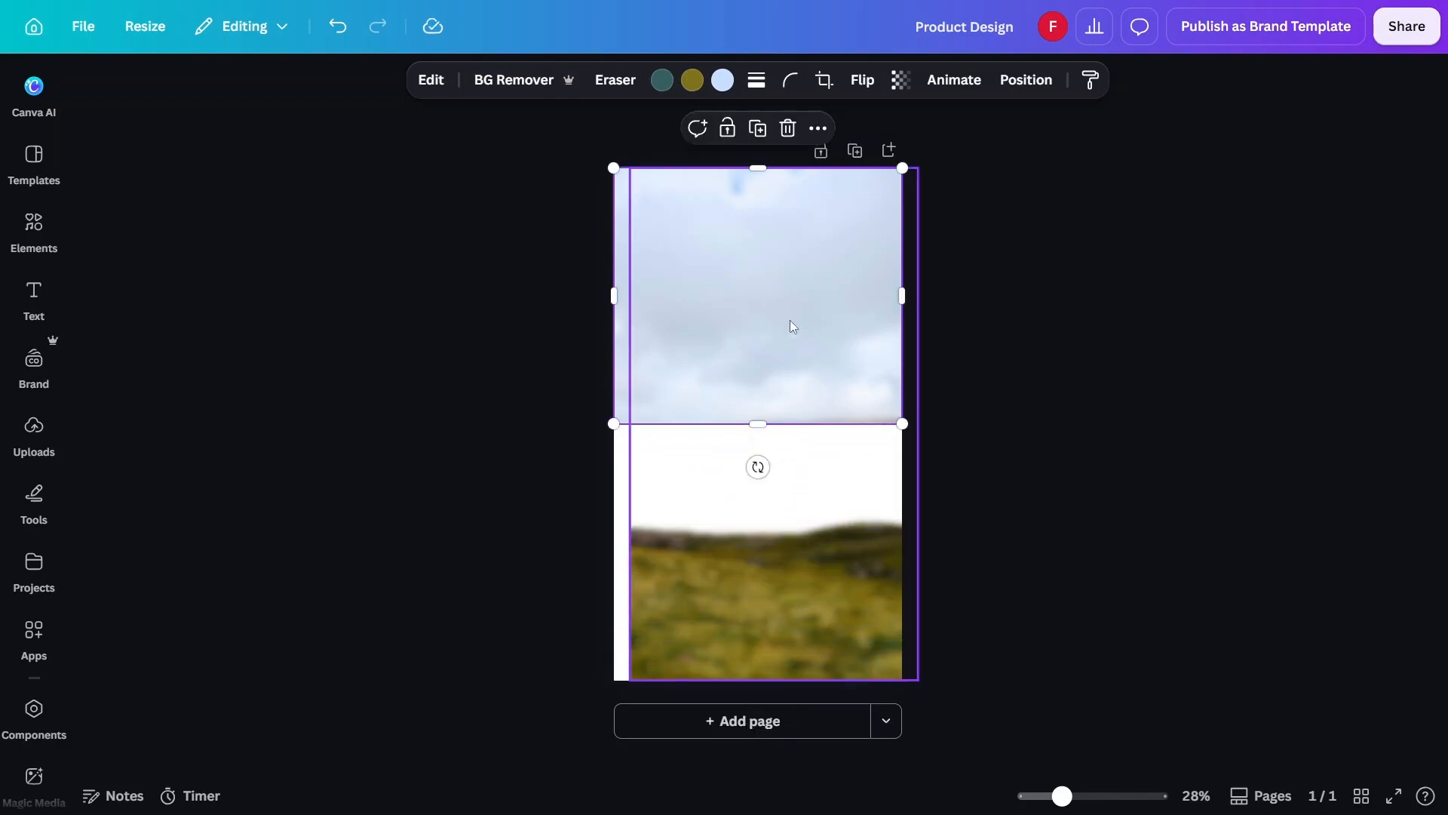
Crop the empty upper part off the grass cut-out and align it with the page's lower edge and sides
click(750, 587)
drag(749, 578, 740, 584)
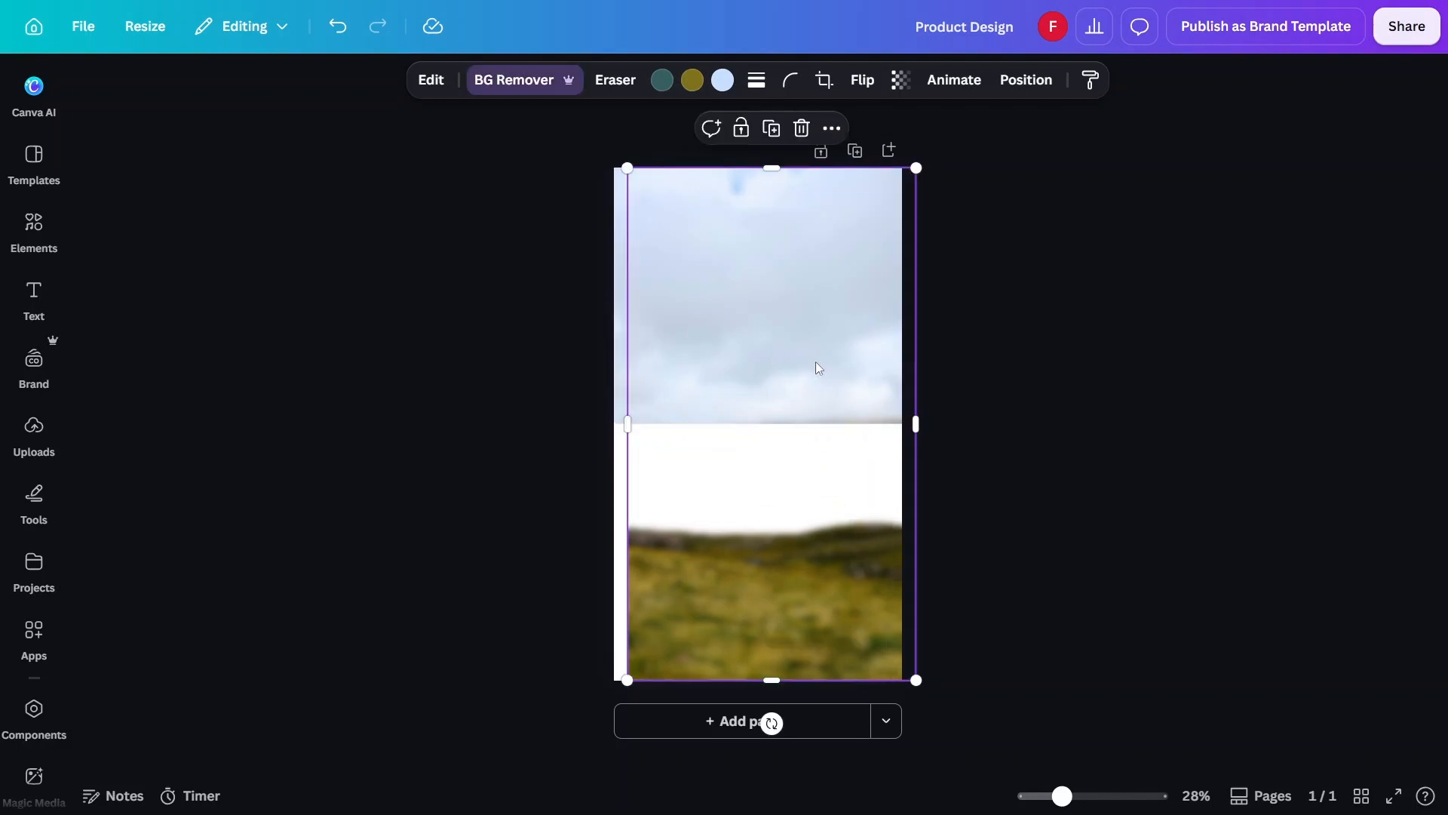
drag(781, 171, 800, 522)
drag(789, 608, 776, 608)
click(967, 480)
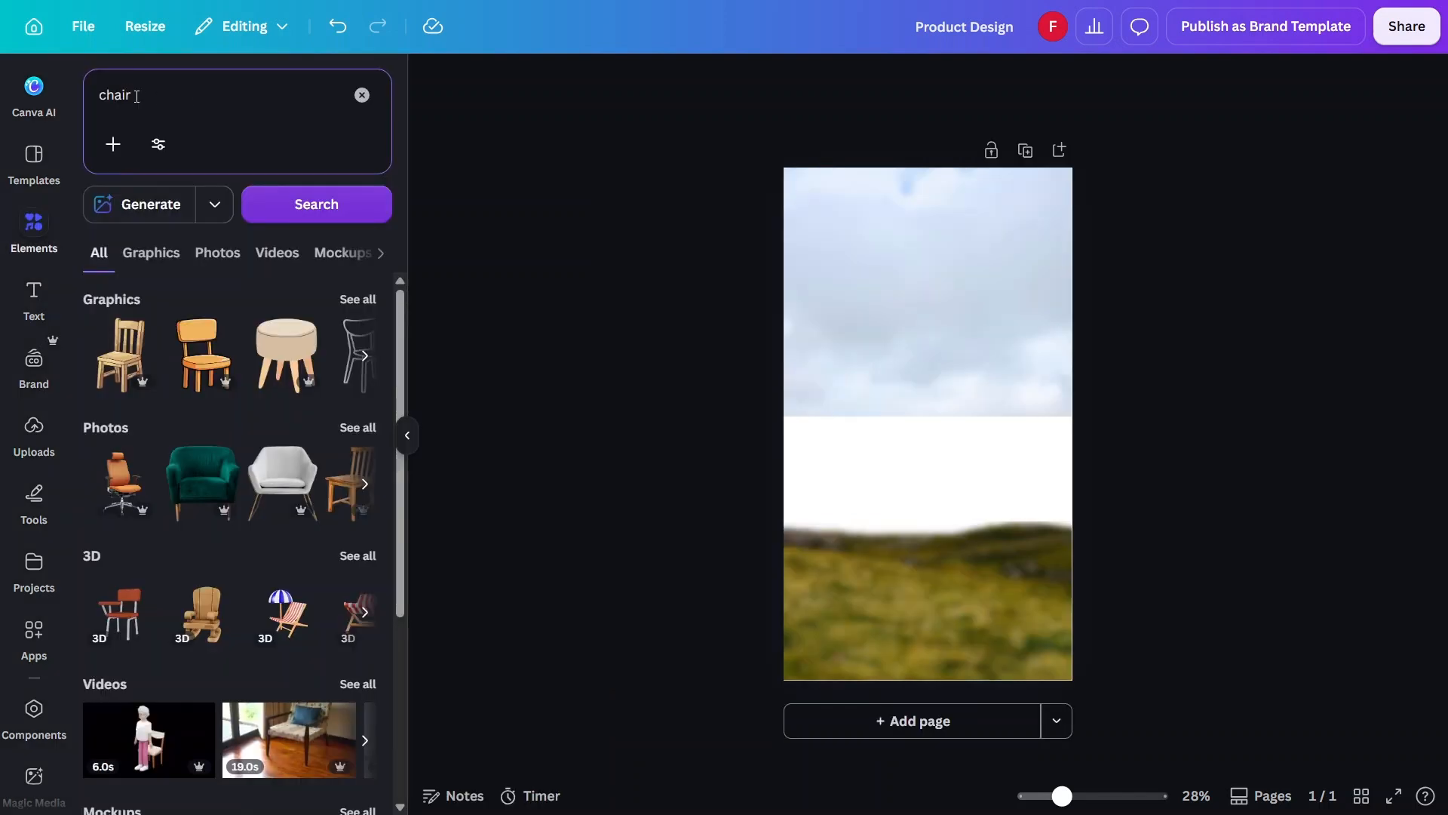
Add the green velvet armchair photo to the page and blur the whole image at intensity 11
click(203, 482)
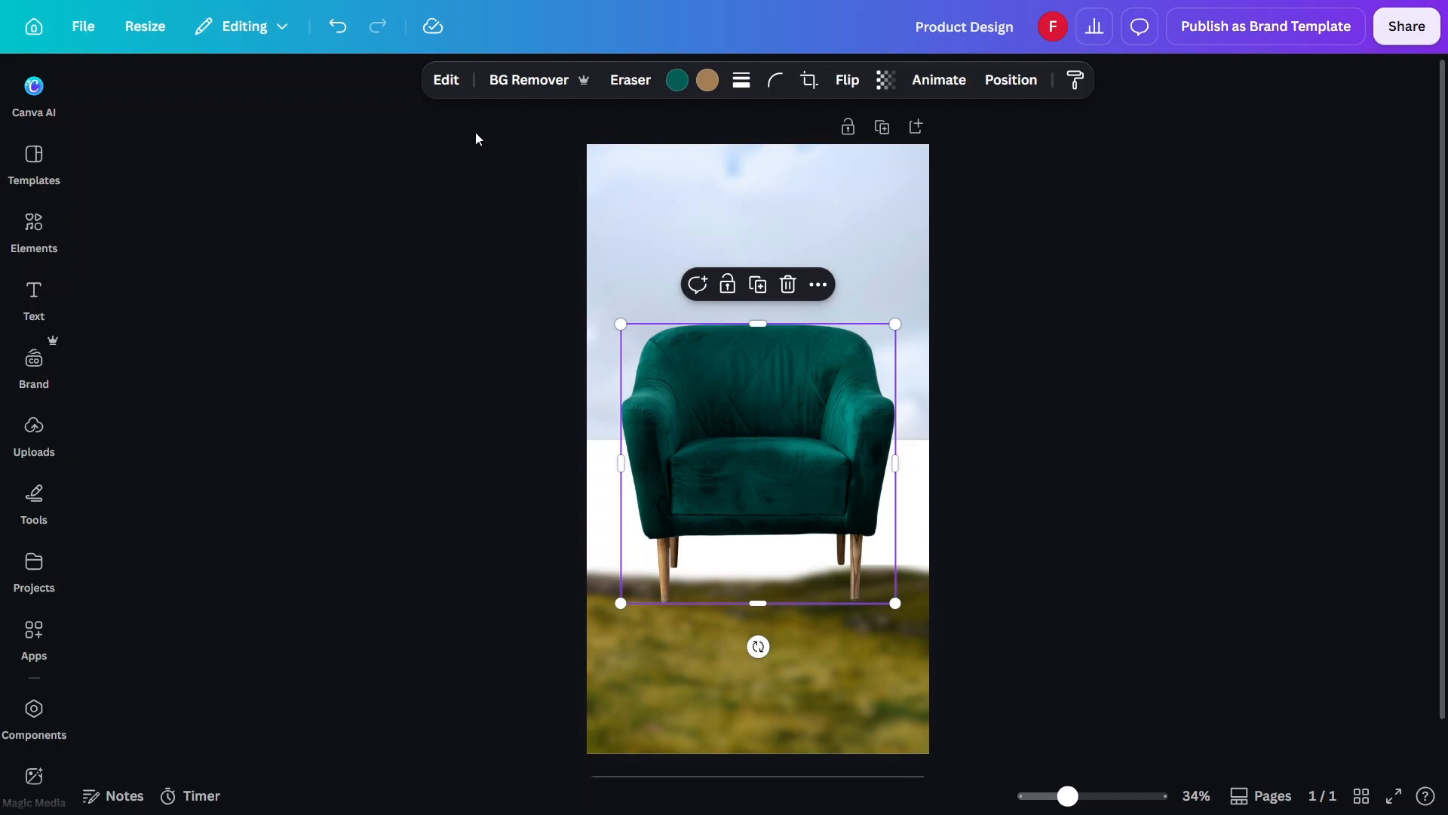
click(446, 80)
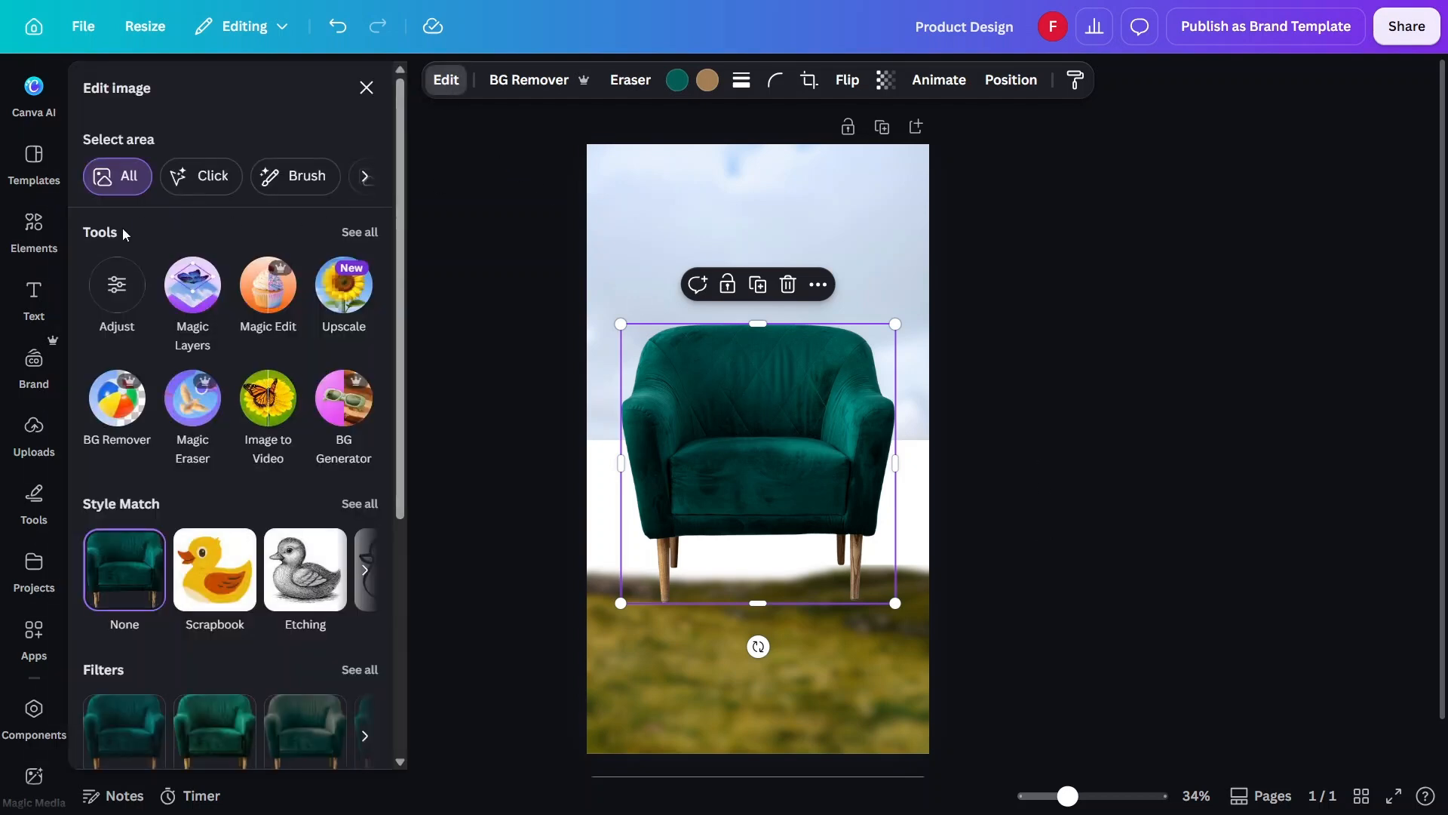
click(360, 232)
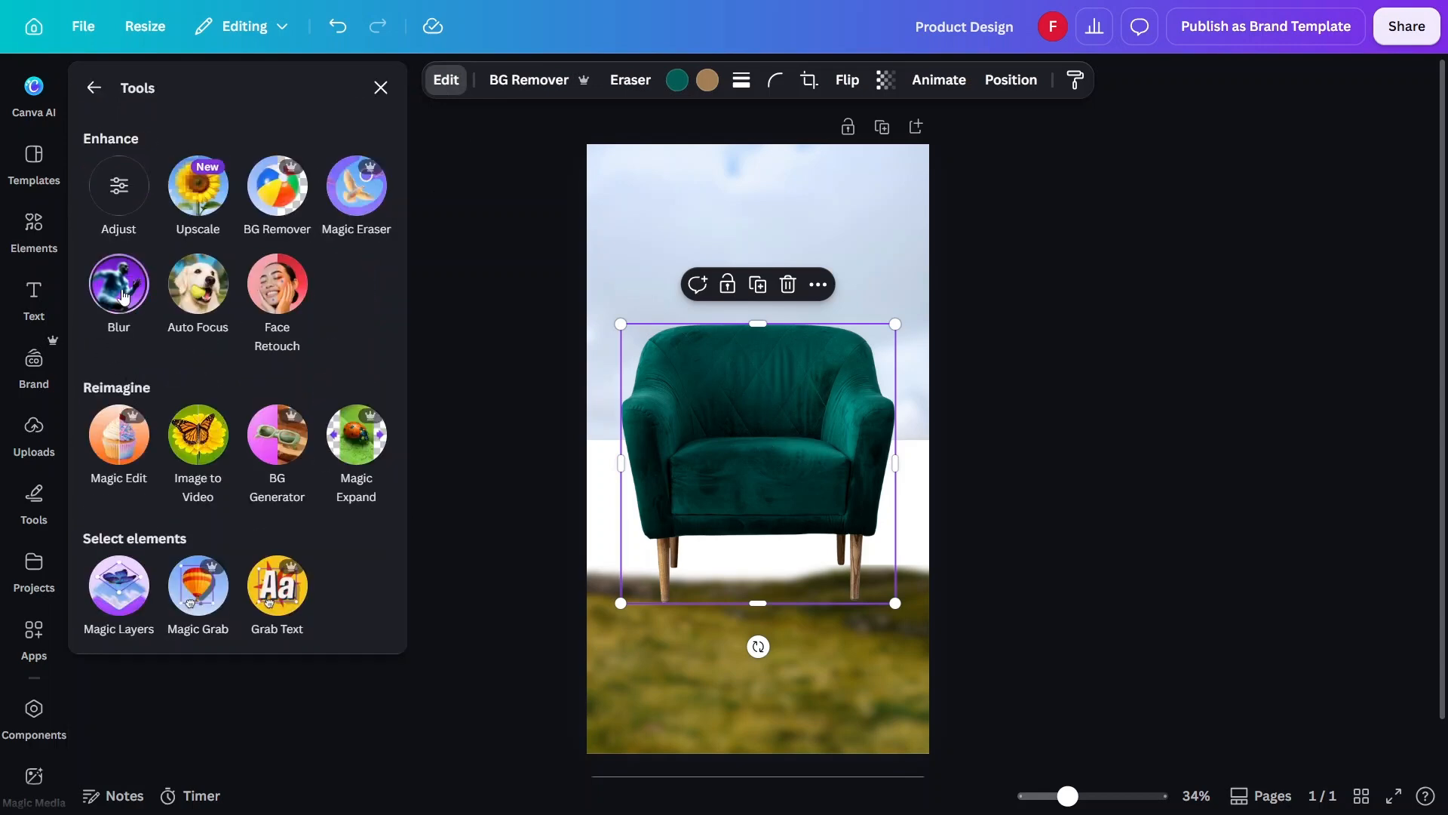
click(121, 290)
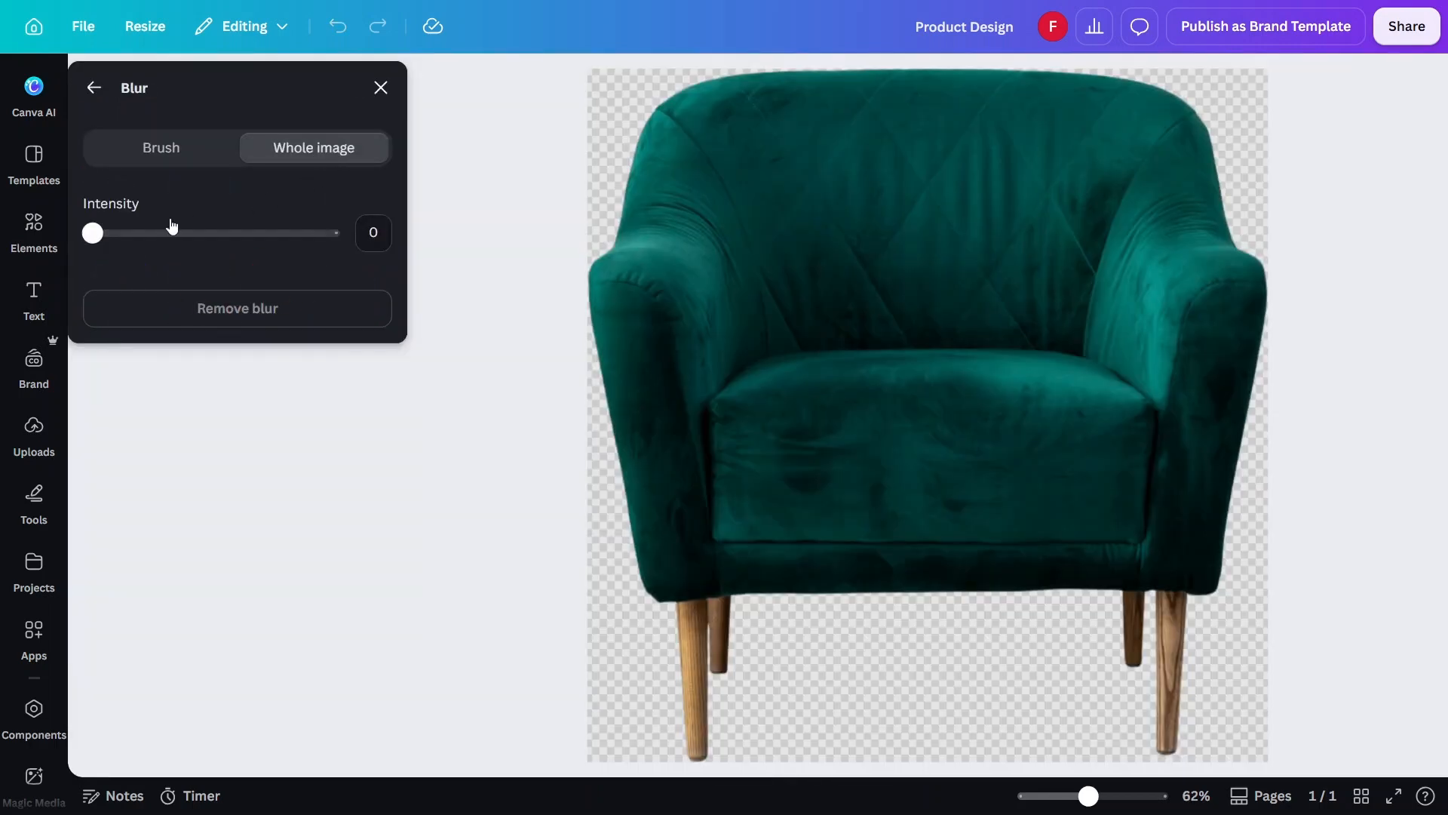
drag(92, 233, 118, 235)
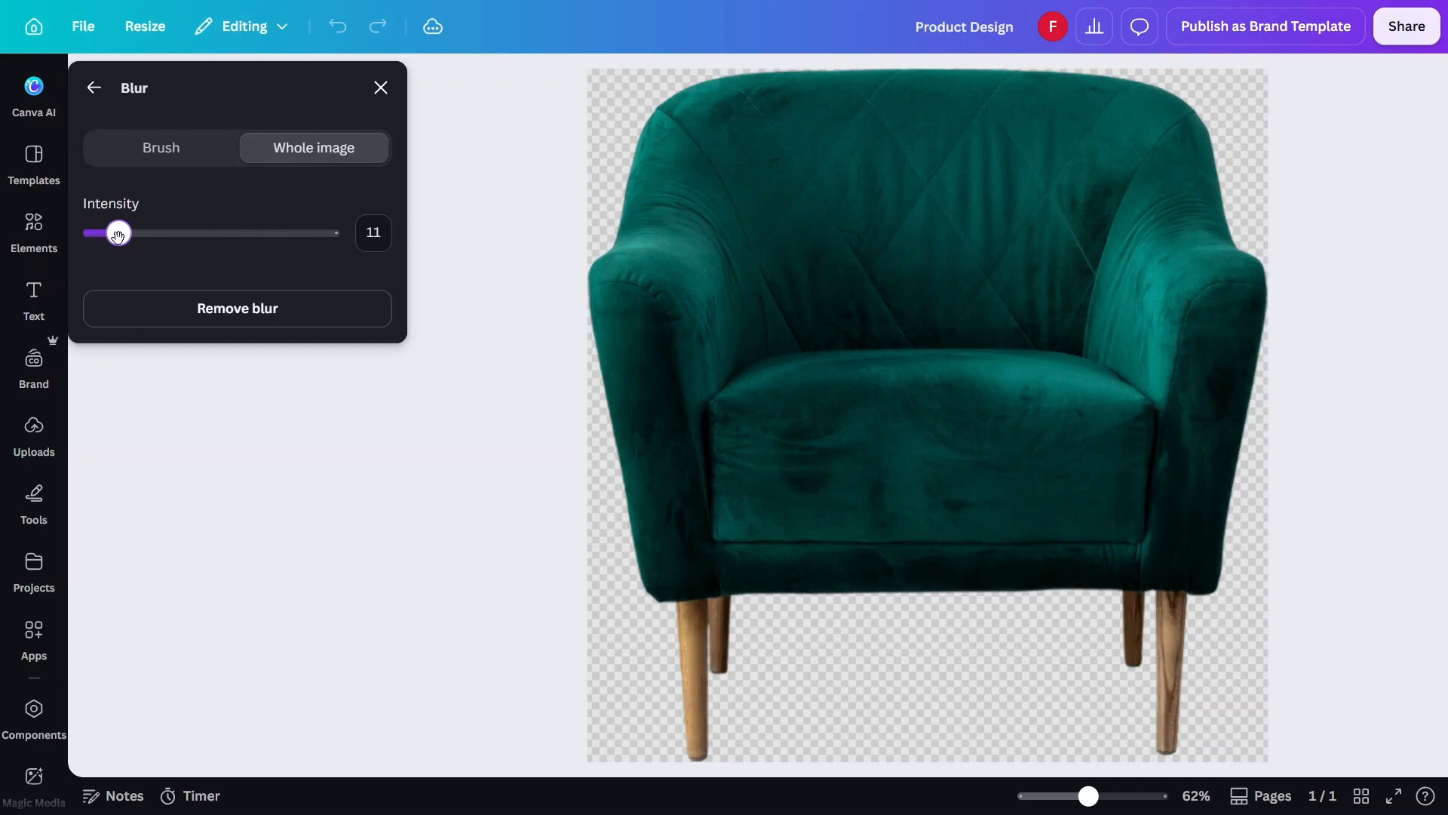
click(468, 249)
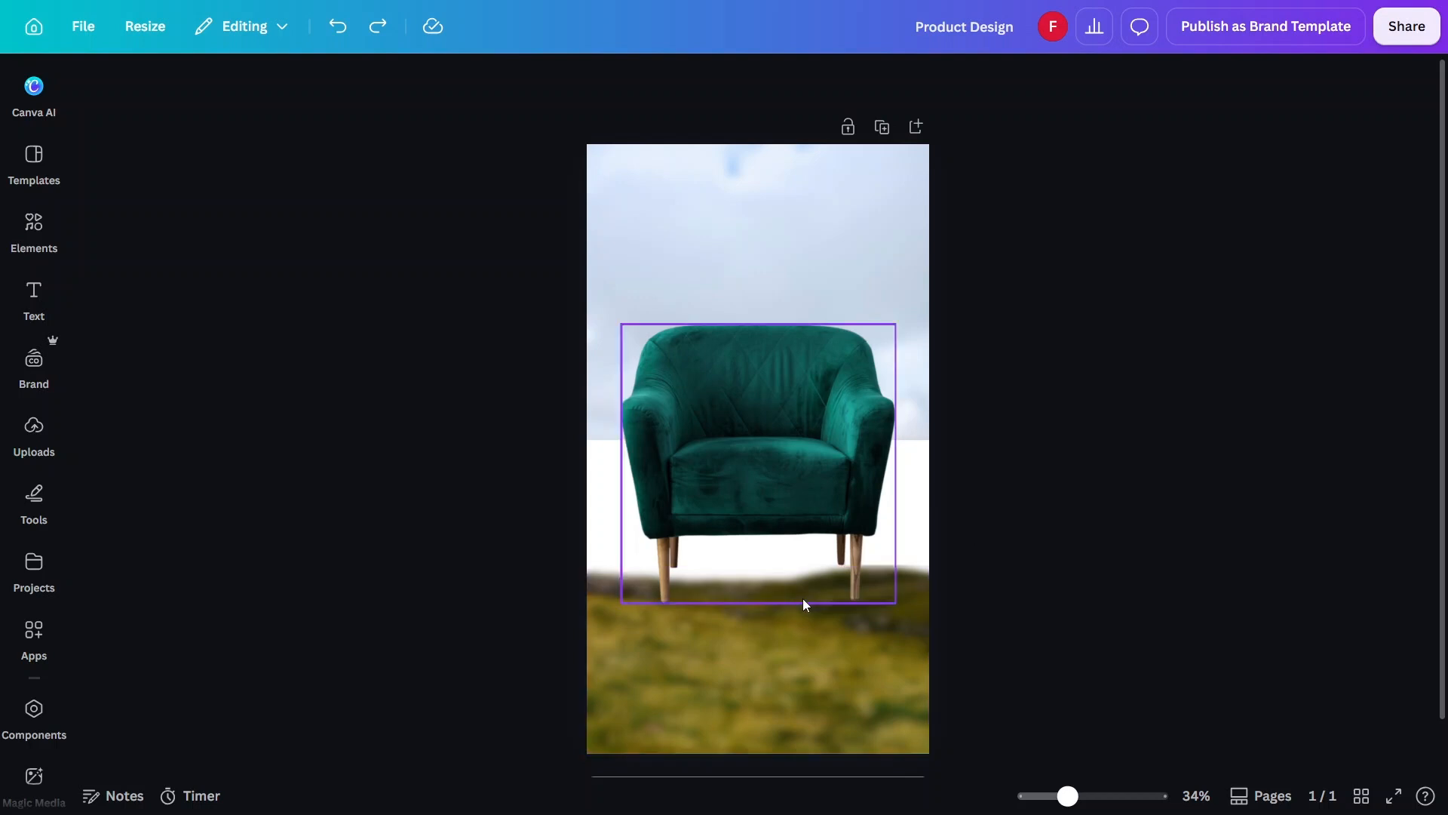
Move the armchair's layer behind the grass cut-out so the grass covers the ends of its legs
click(777, 459)
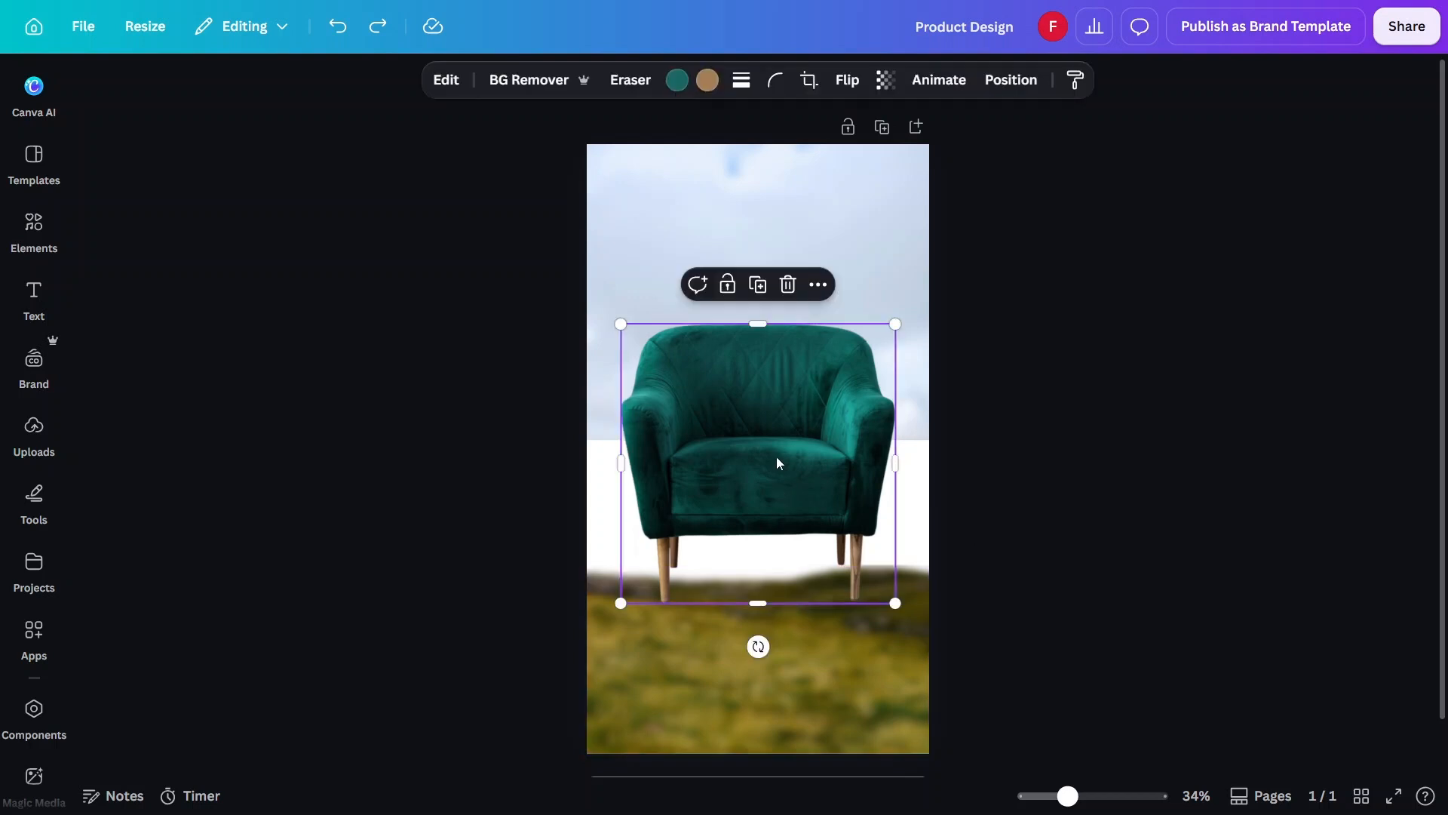
click(1011, 80)
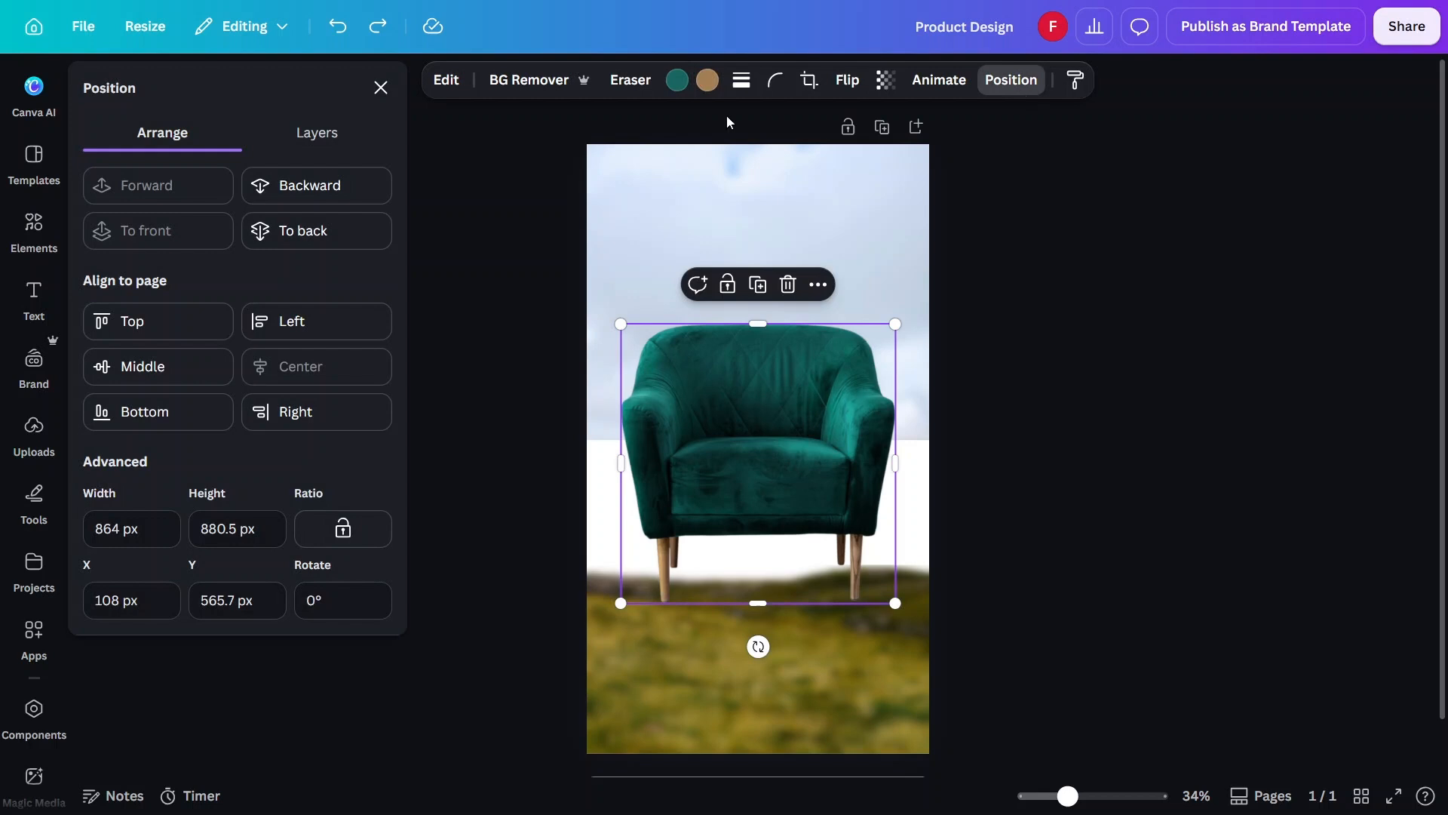
click(320, 140)
drag(295, 272, 298, 326)
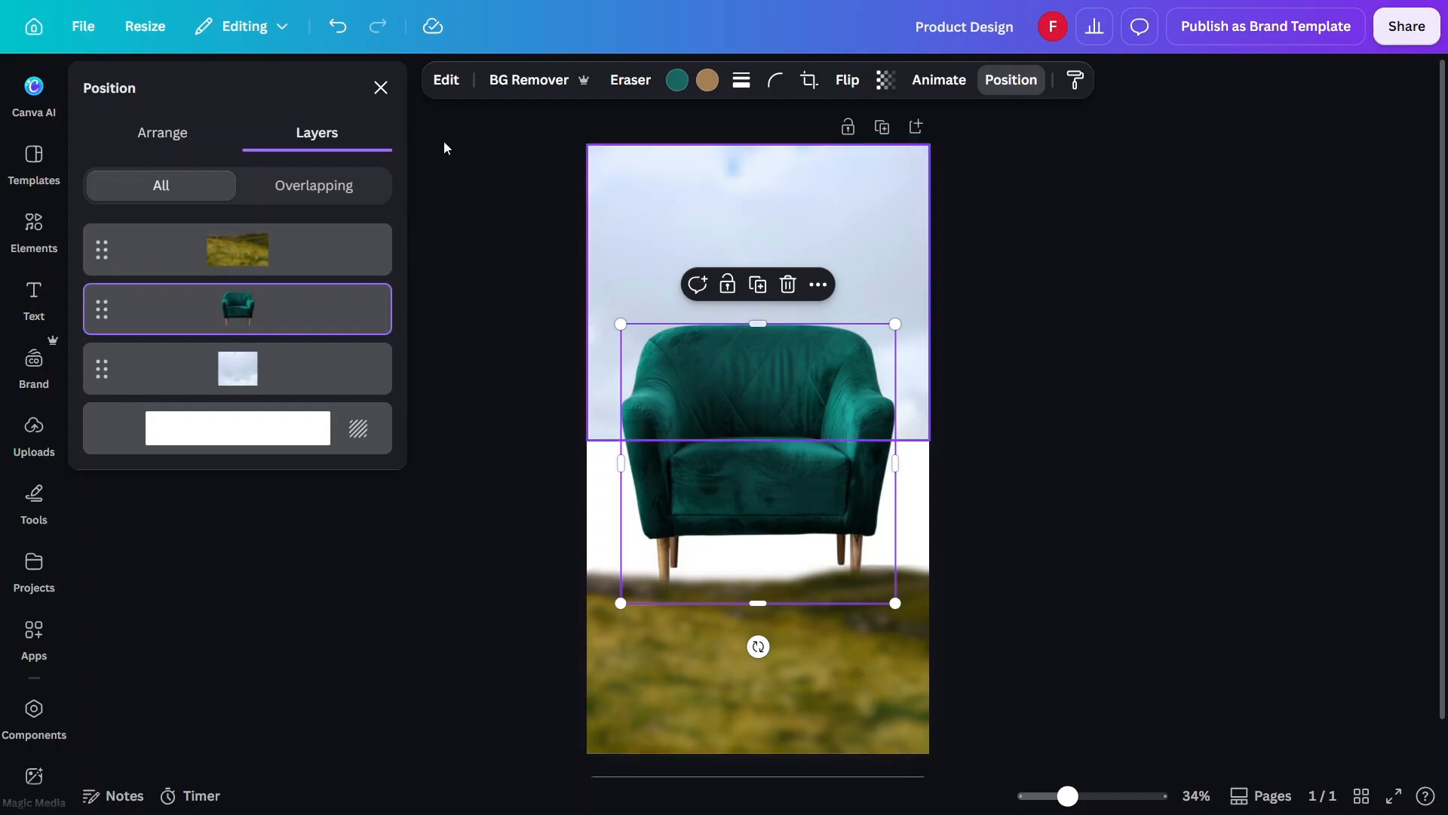
Duplicate the grass cut-out and flip the copy horizontally
click(721, 650)
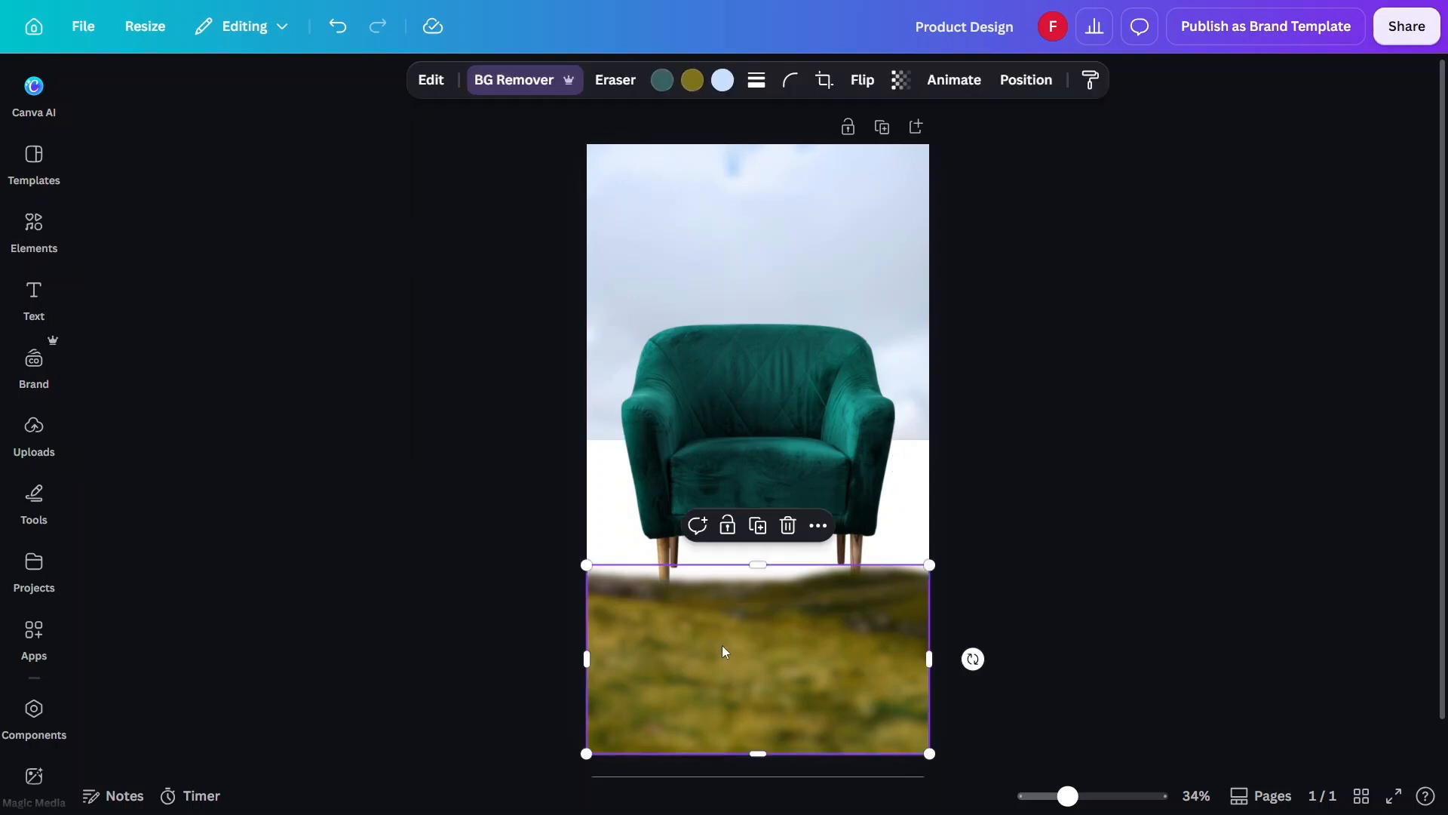
right_click(766, 651)
click(766, 365)
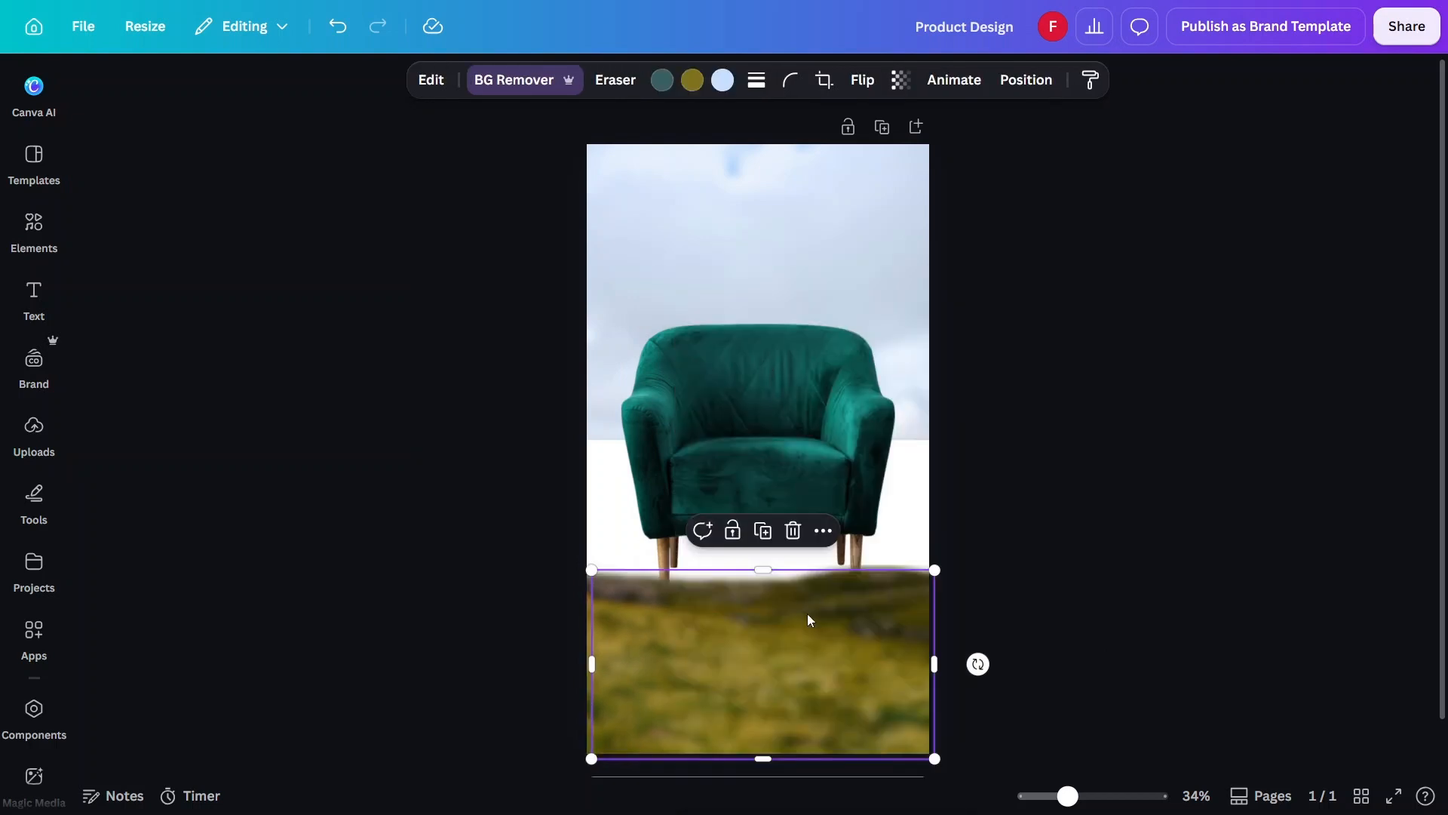
click(862, 79)
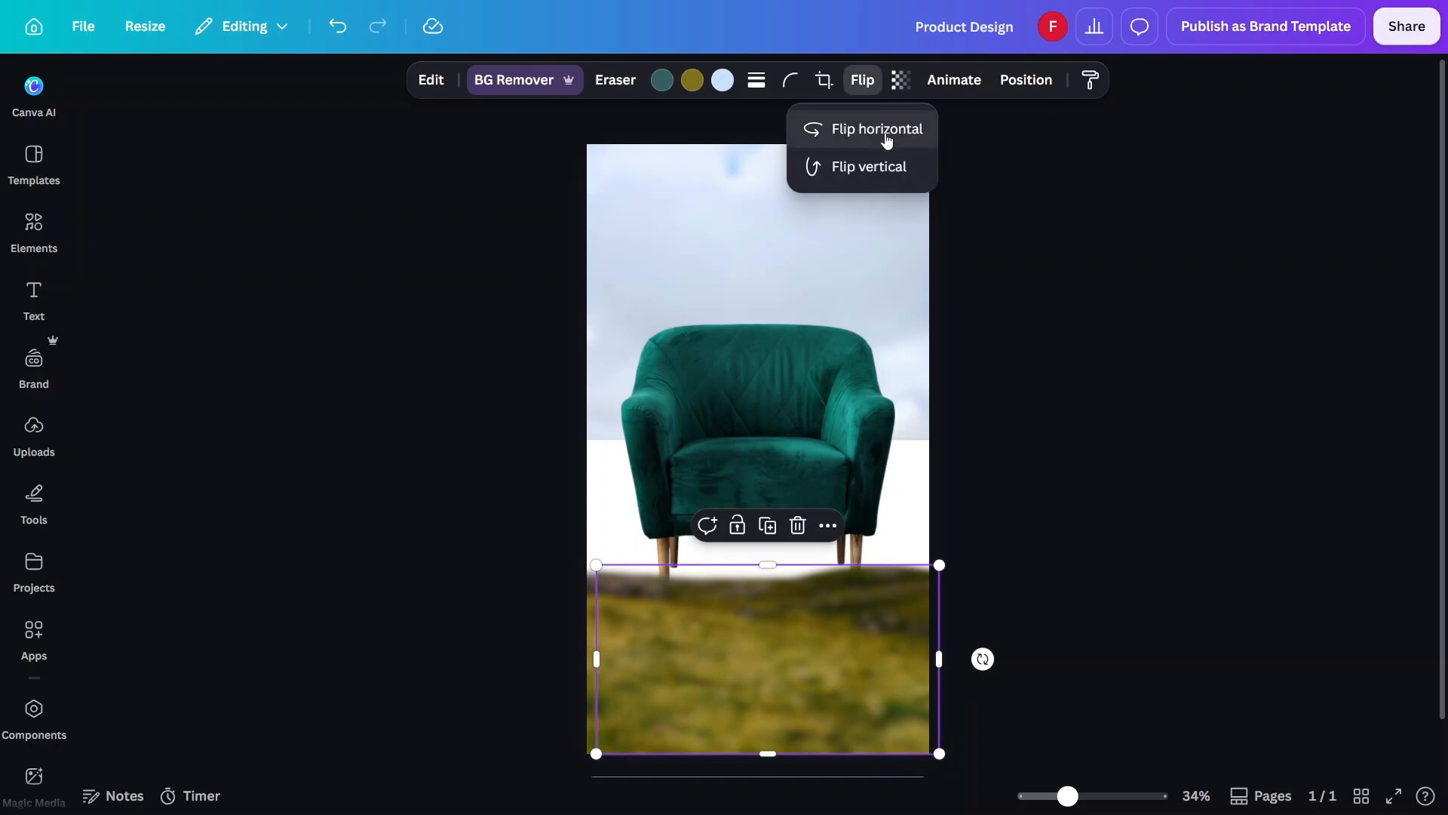
click(886, 138)
Move the flipped grass copy up over the white gap below the sky and place its layer behind the armchair
drag(777, 661, 767, 654)
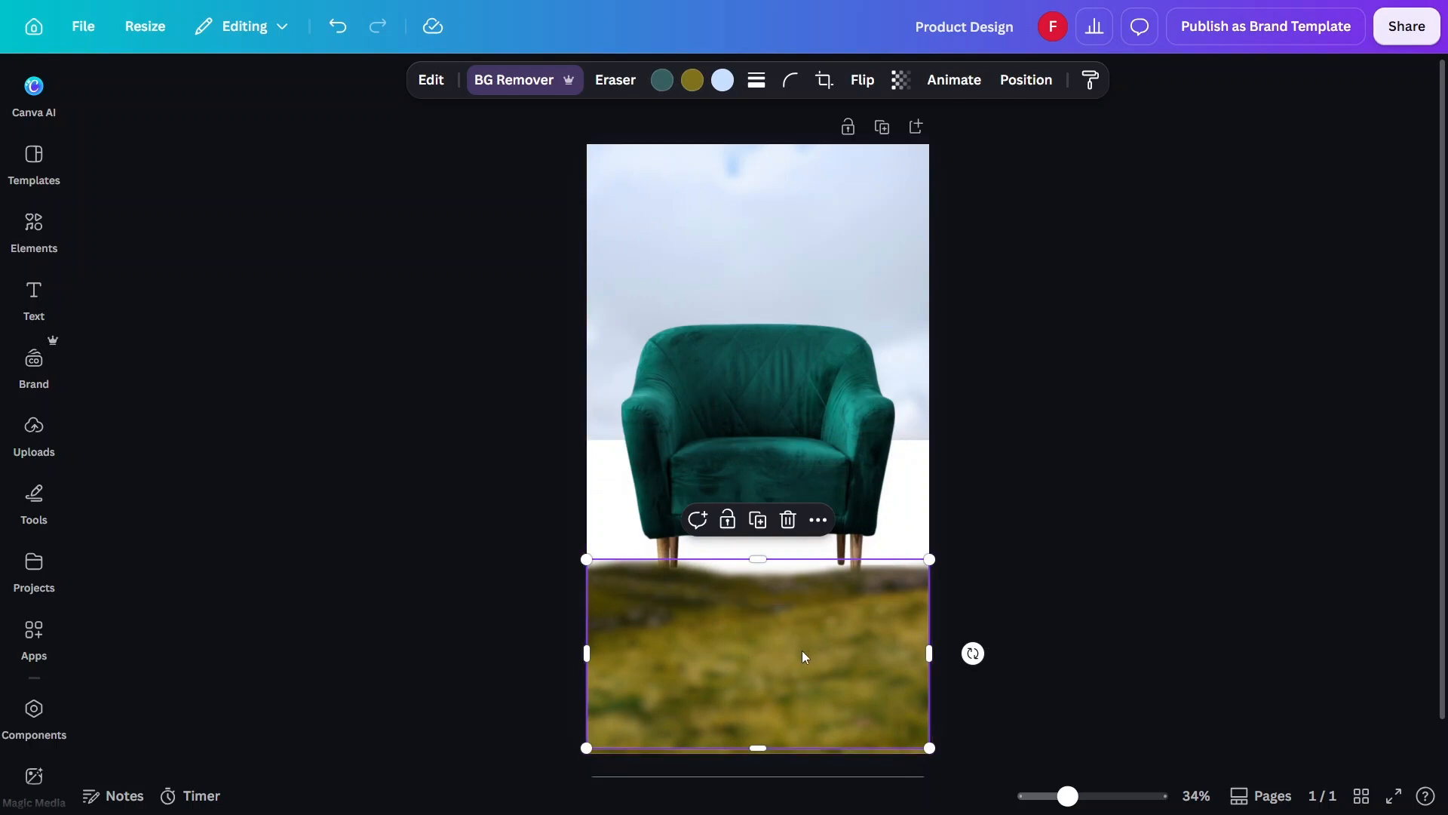
drag(803, 651, 781, 532)
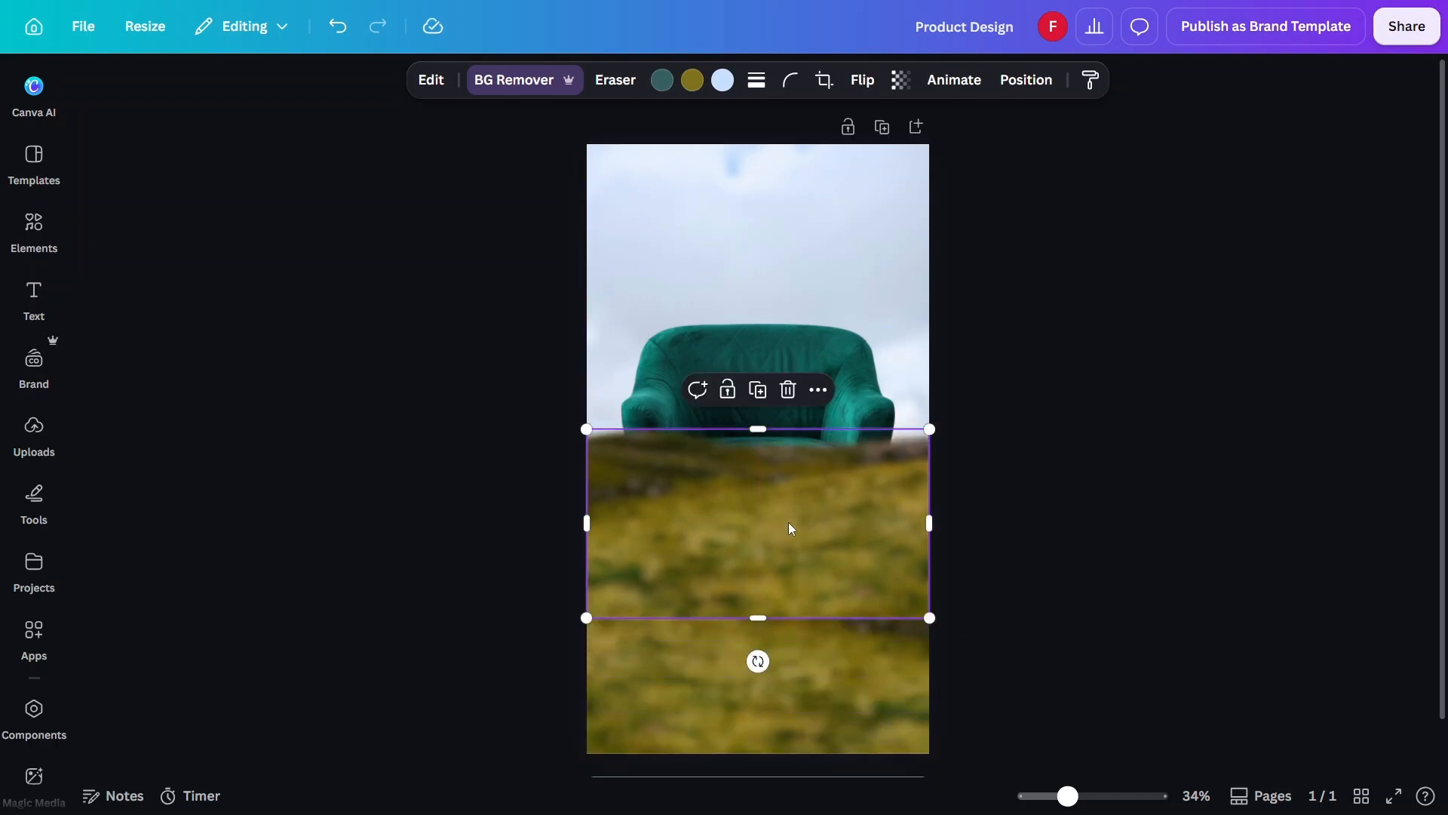
click(1026, 80)
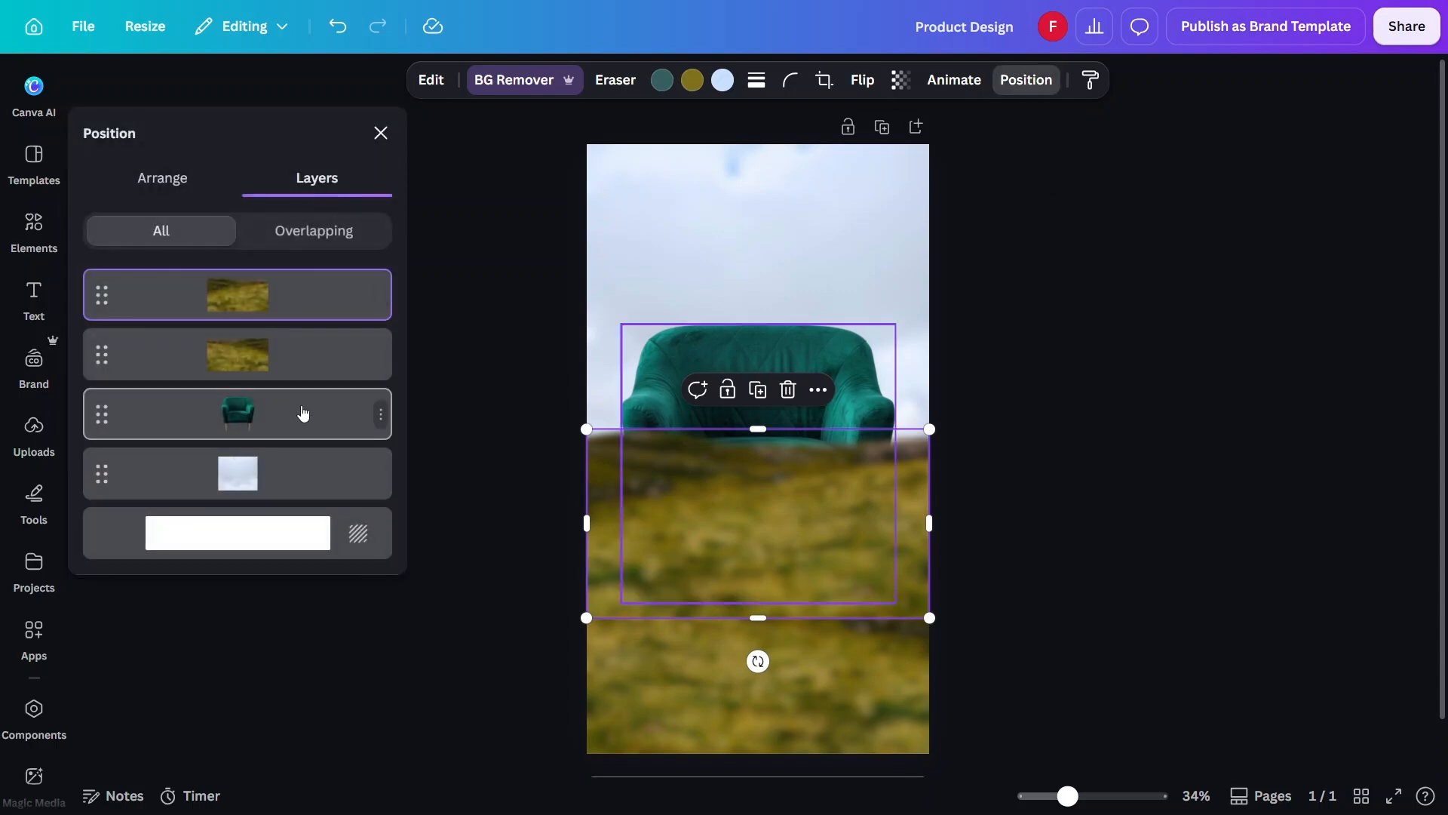
drag(269, 303, 285, 450)
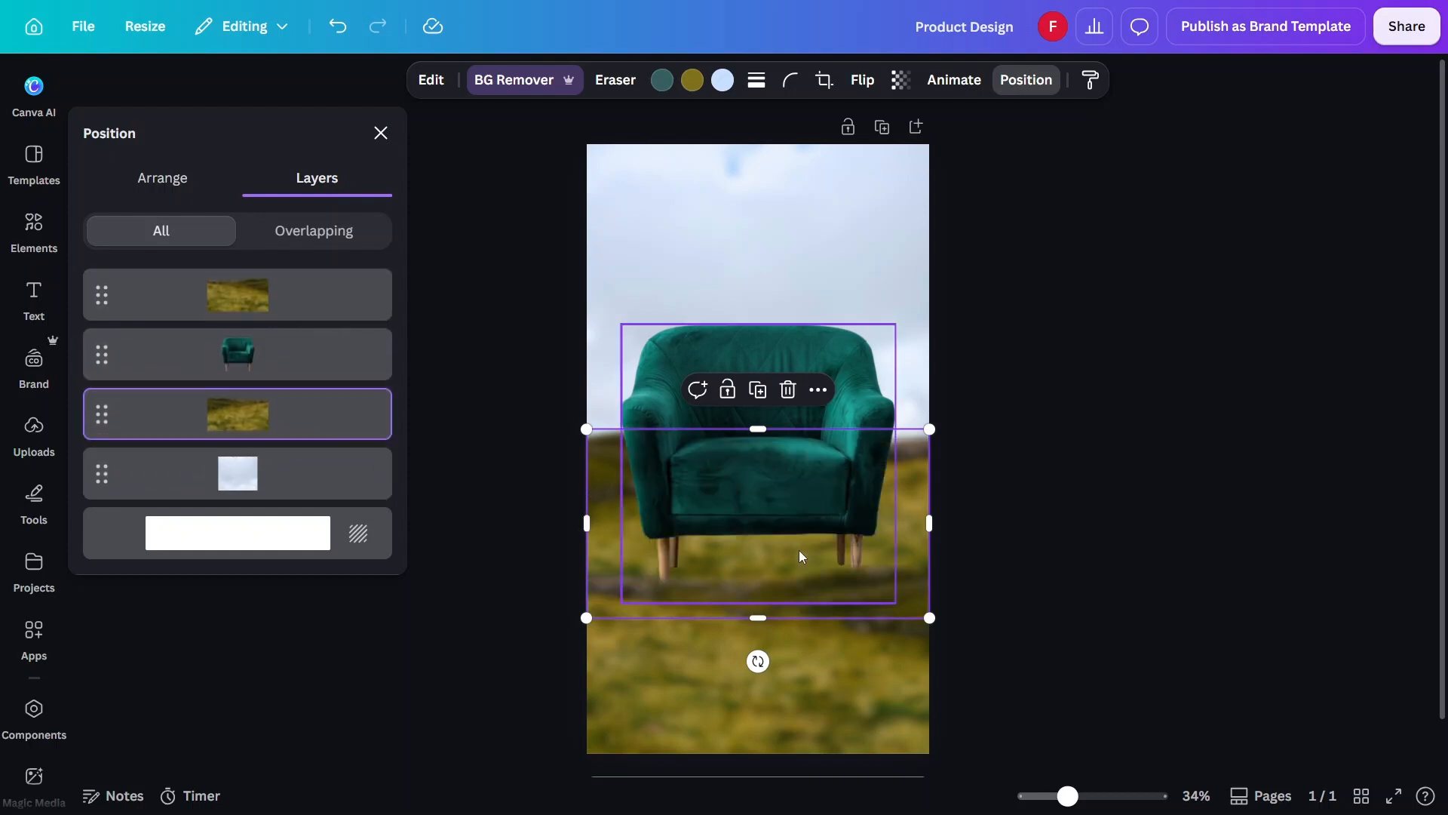
click(1079, 511)
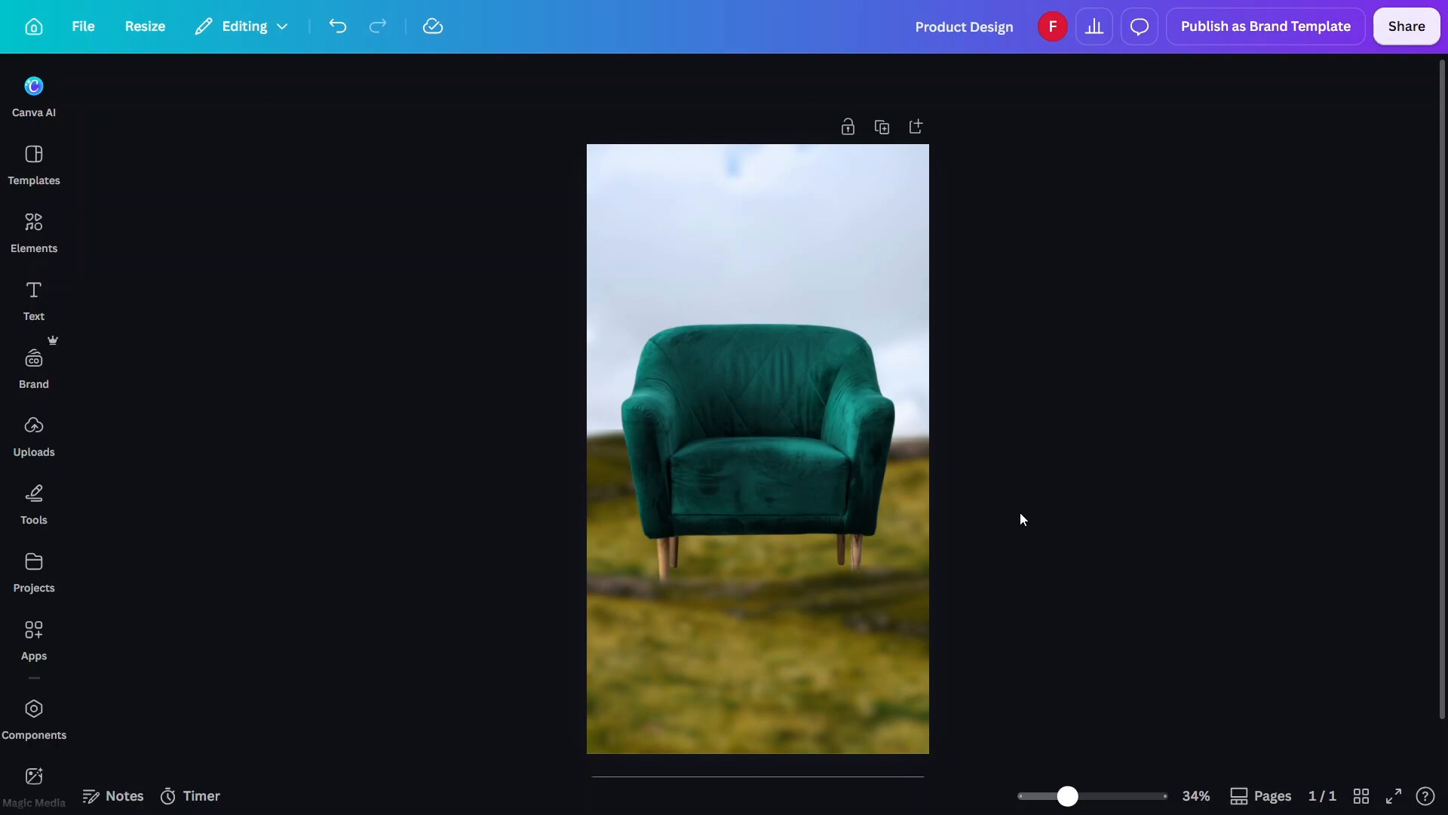
Search the elements for "film noise" graphics and add the plain grey grain texture to the page
click(24, 230)
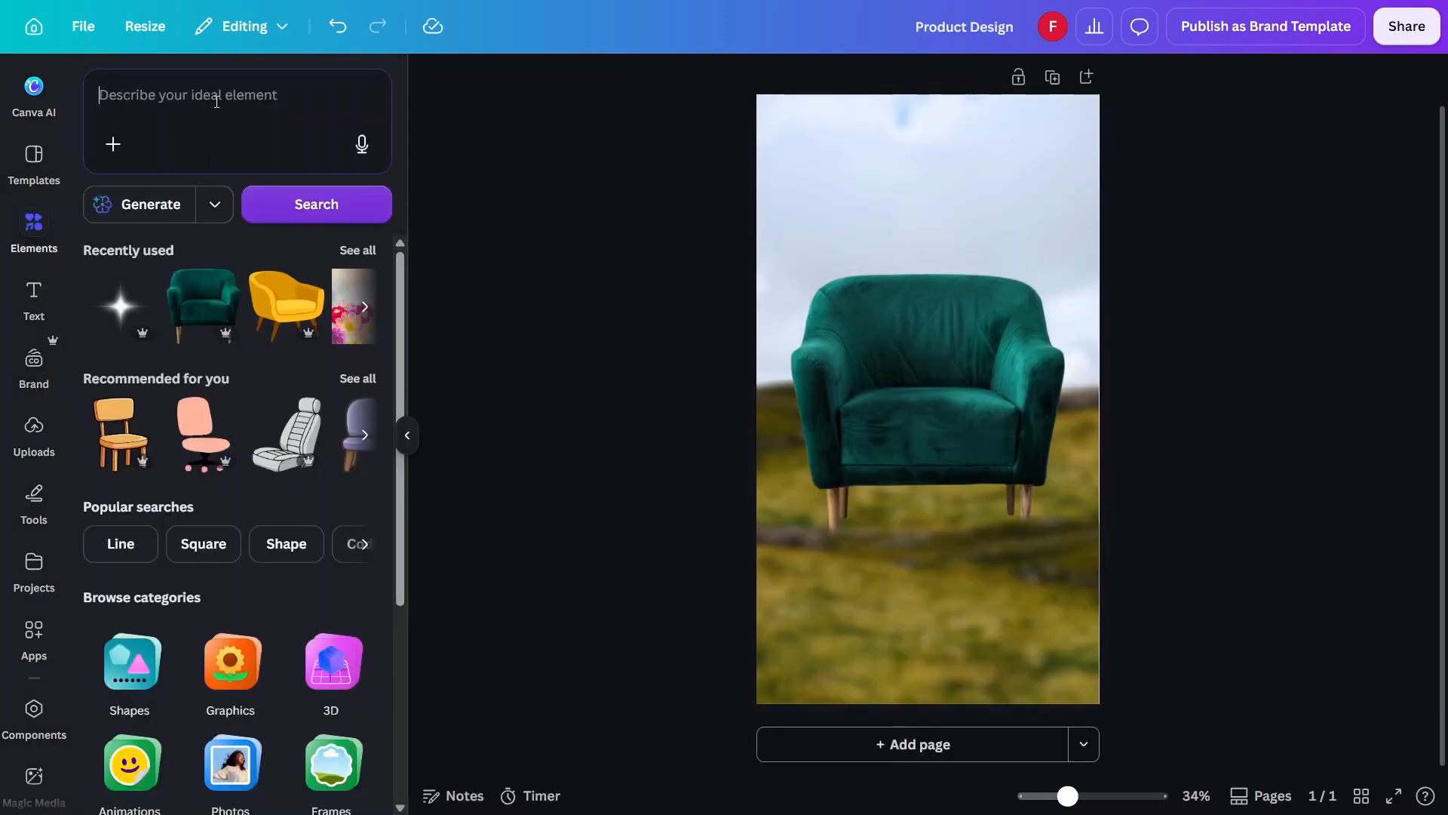
click(219, 104)
text(film noise)
key(Return)
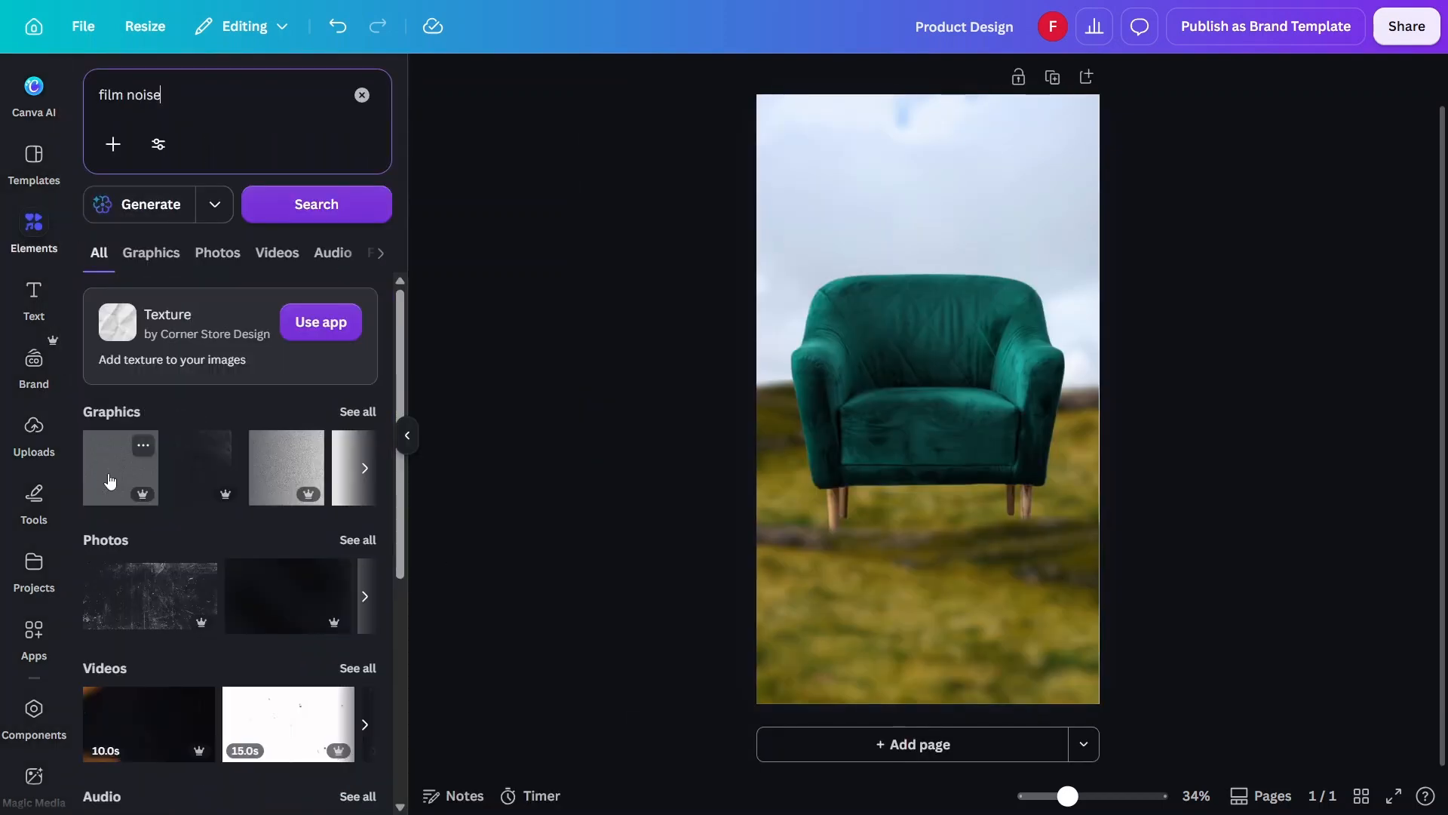
click(359, 414)
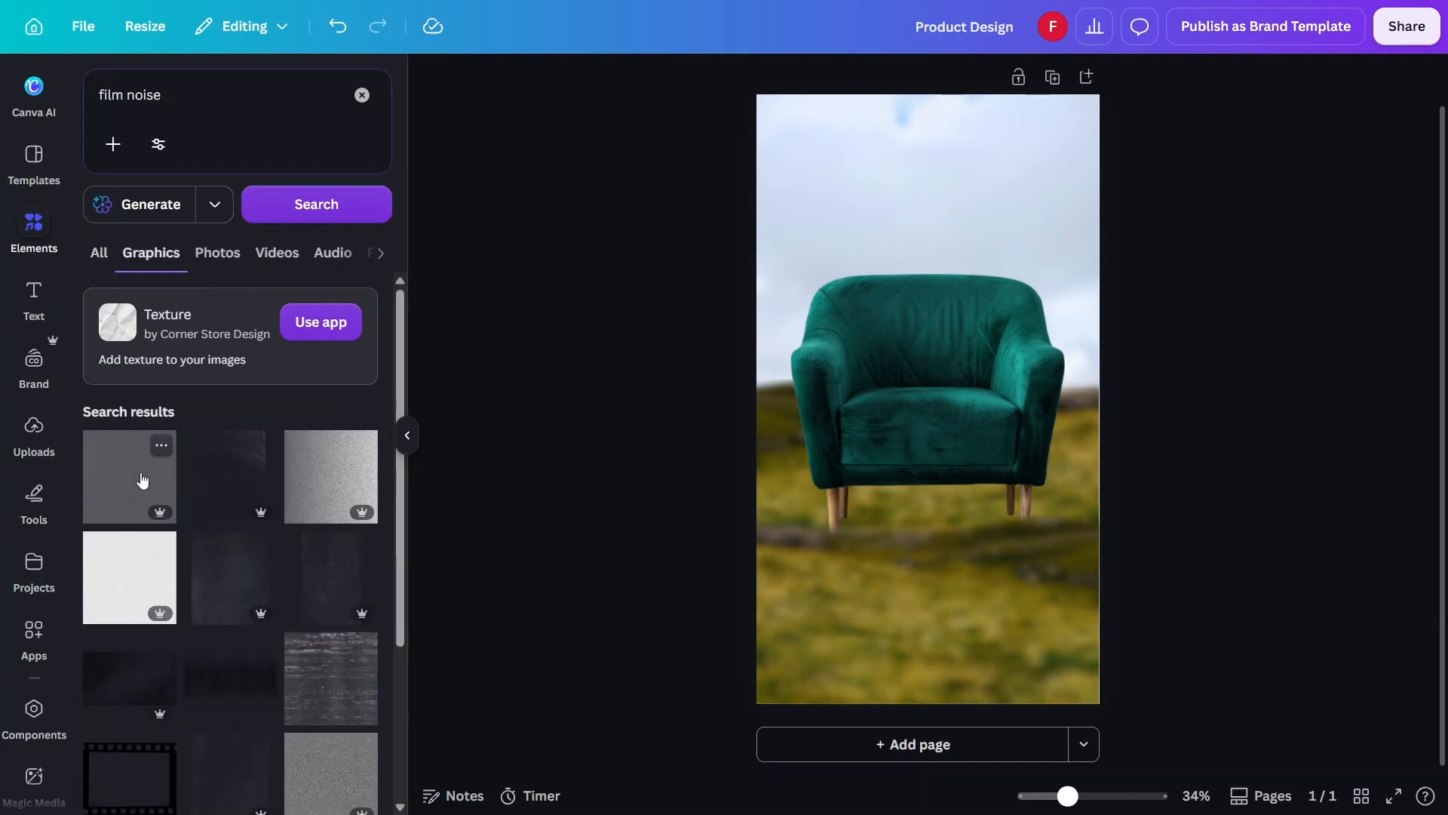
click(136, 475)
Align the grain texture with the page's upper-left corner, enlarge it to cover the whole page, and reduce its opacity
drag(935, 415, 834, 168)
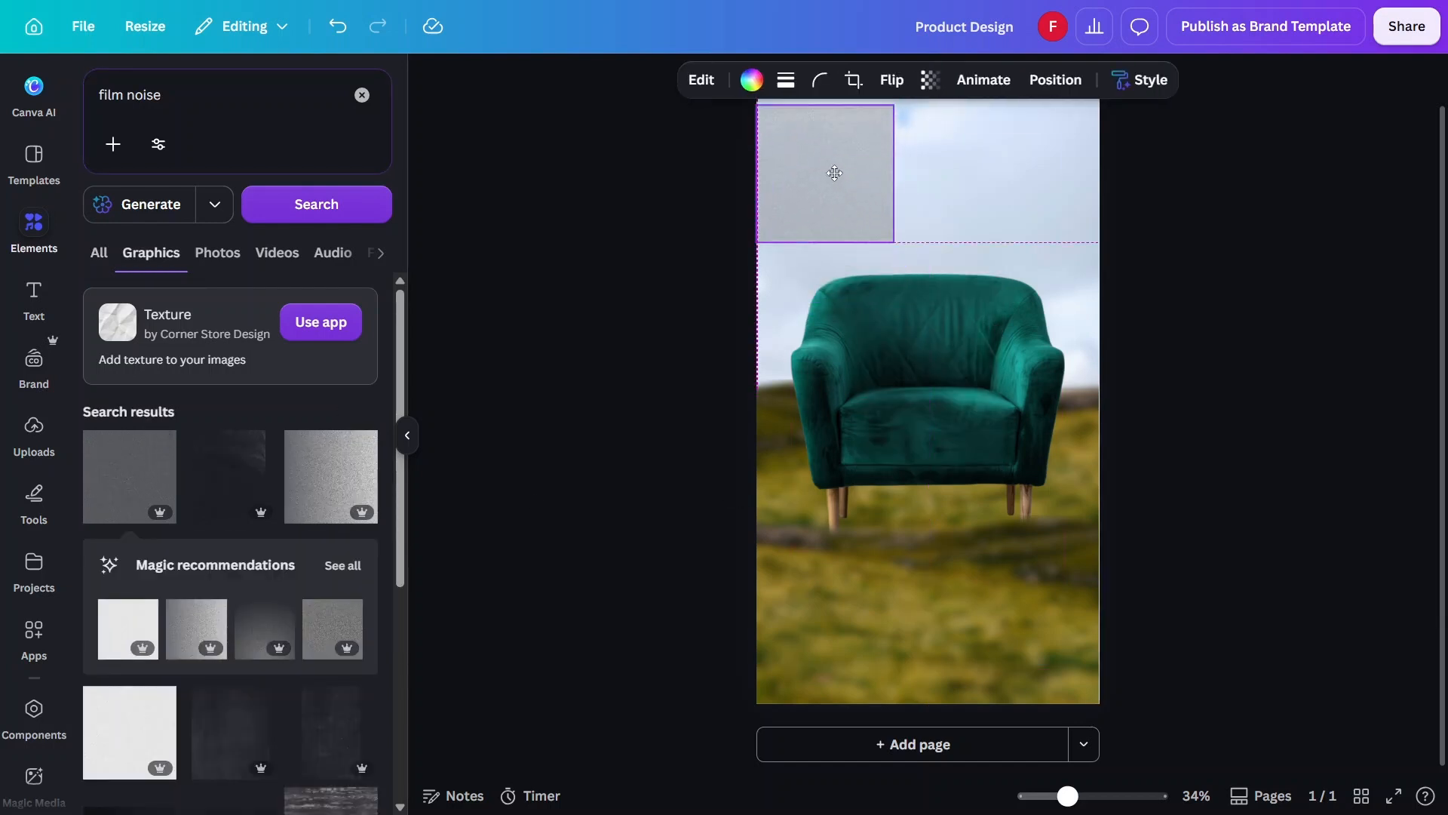
drag(895, 233, 1207, 765)
click(932, 81)
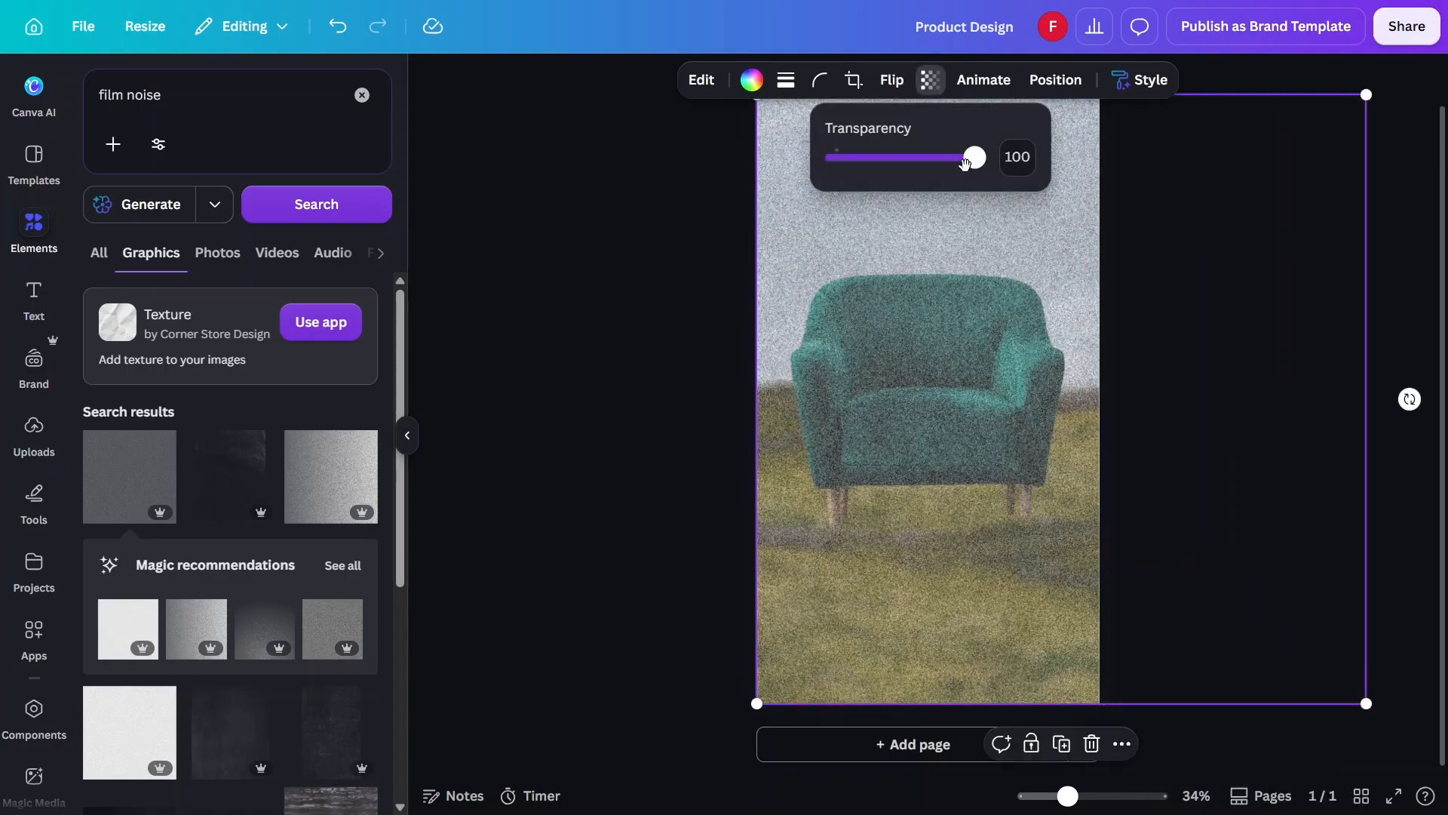
drag(965, 164, 889, 157)
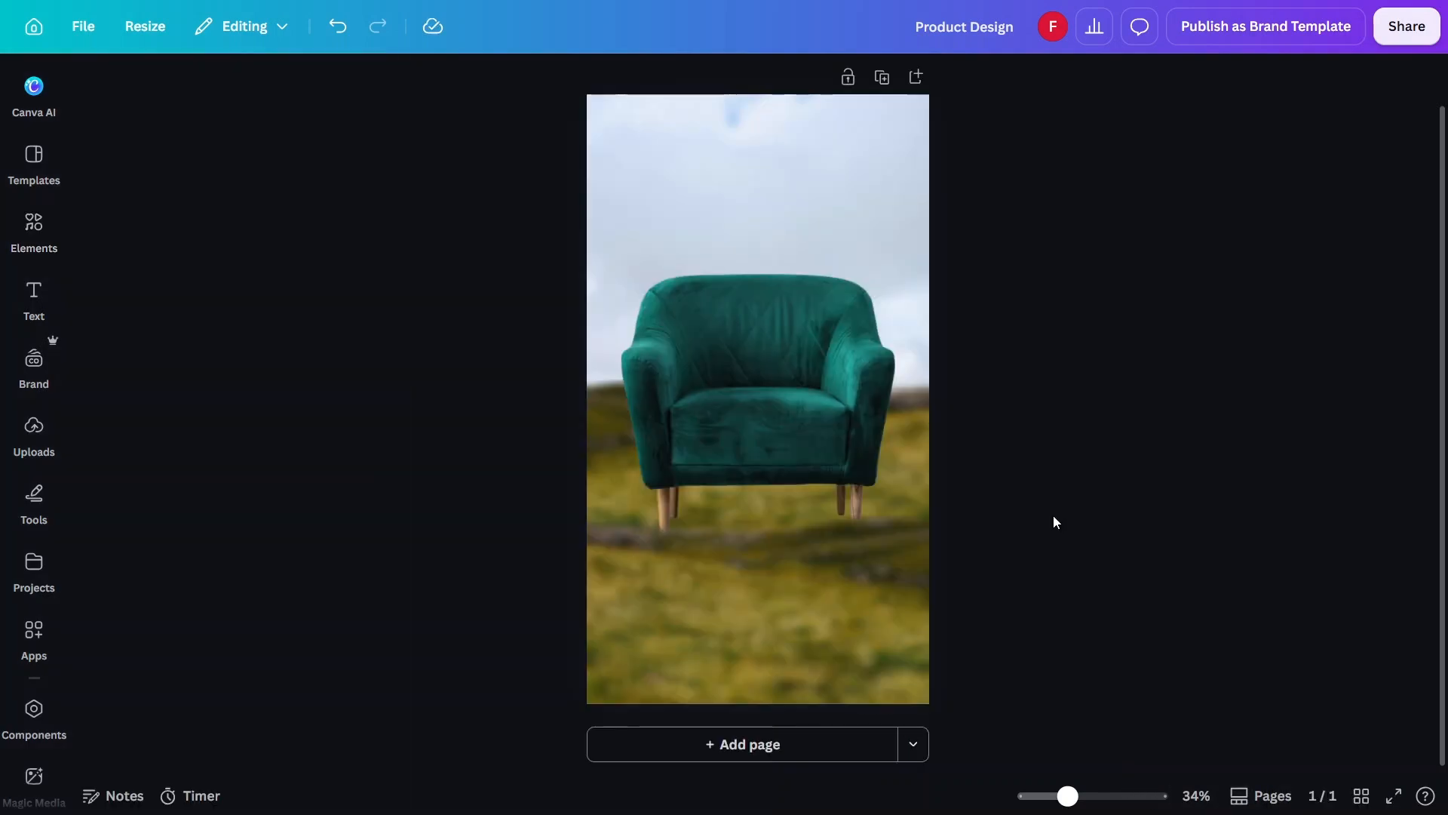
Open the text options for the armchair design
scroll(1038, 484, down, 1)
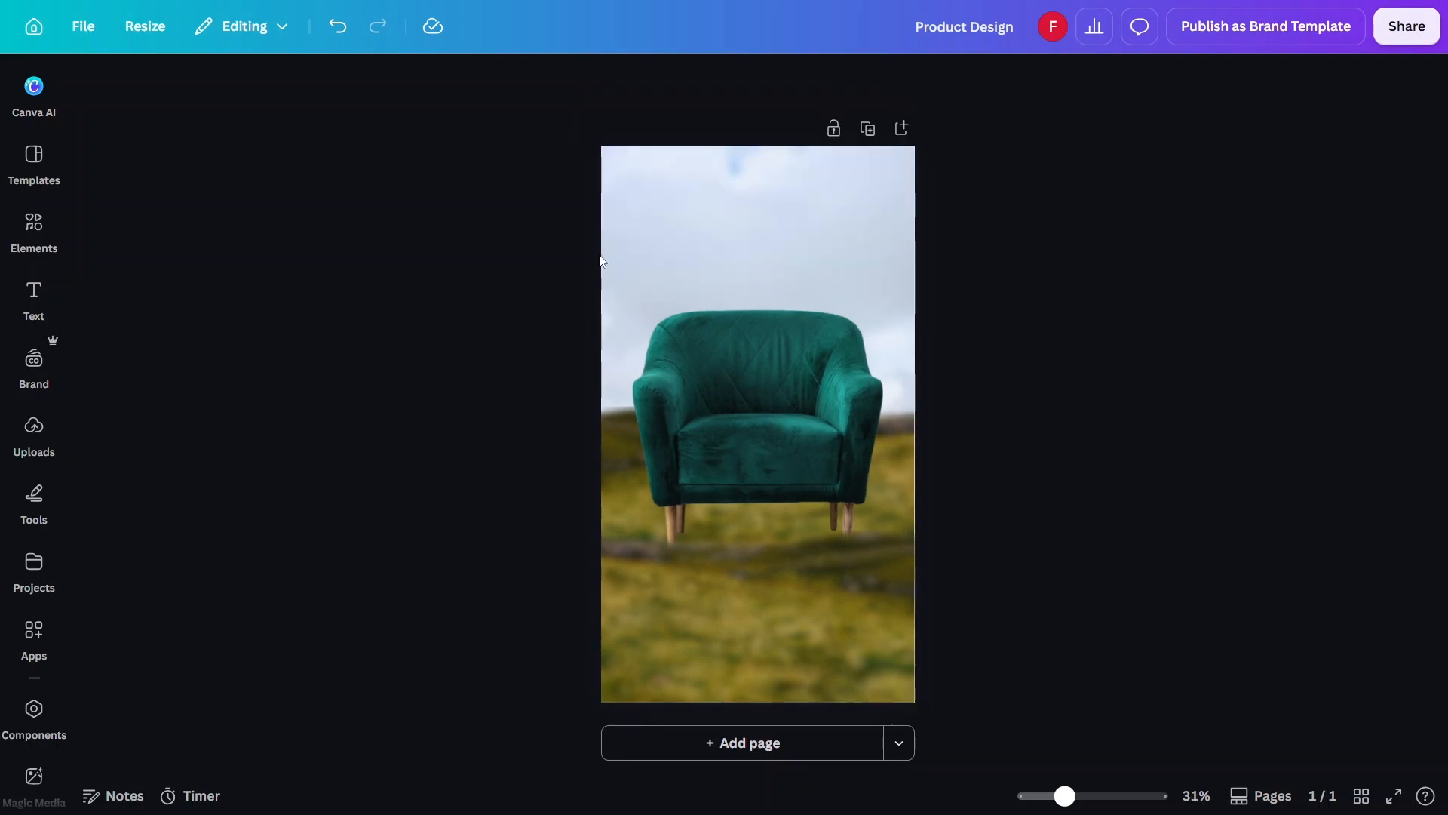
click(34, 296)
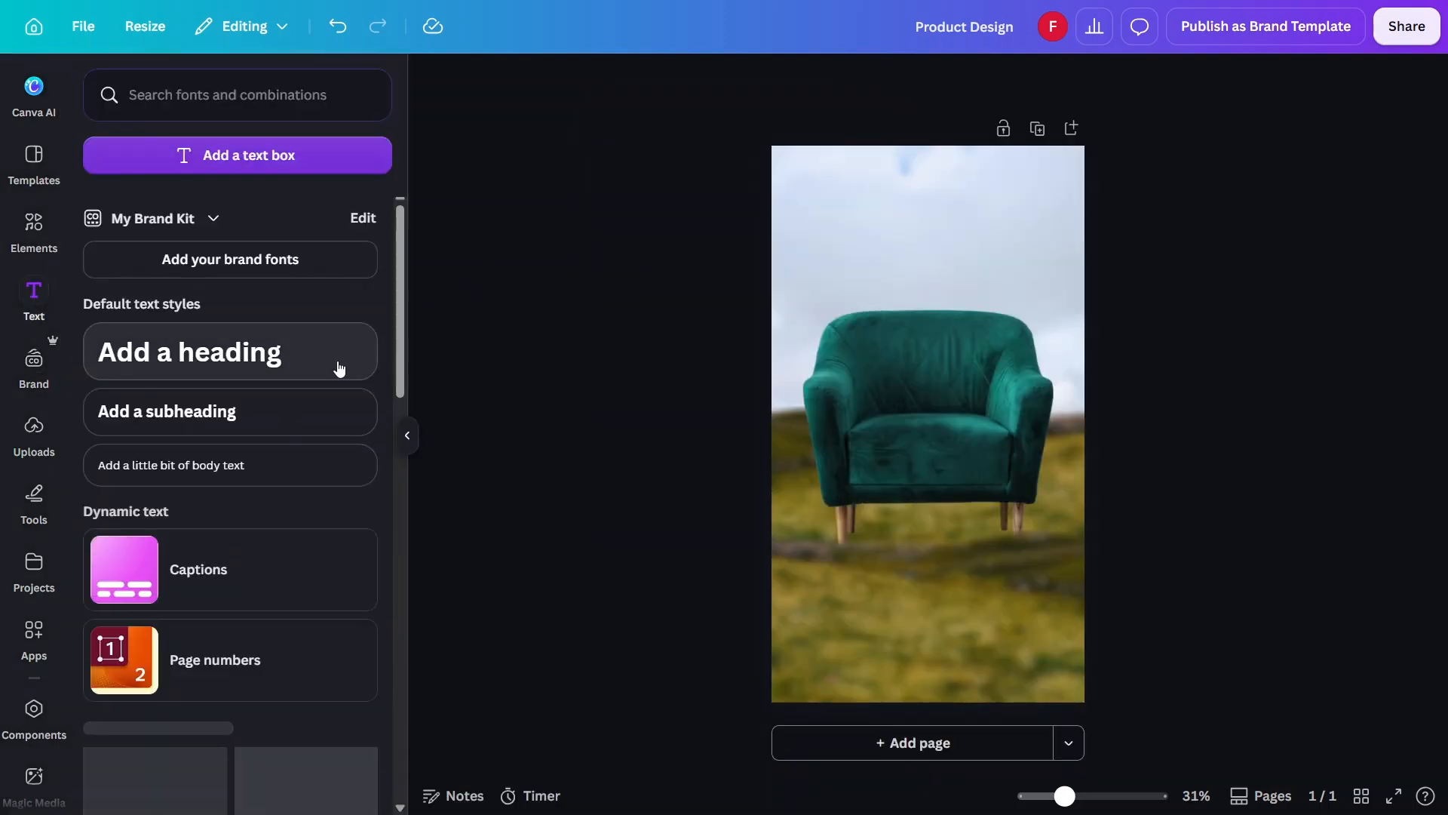